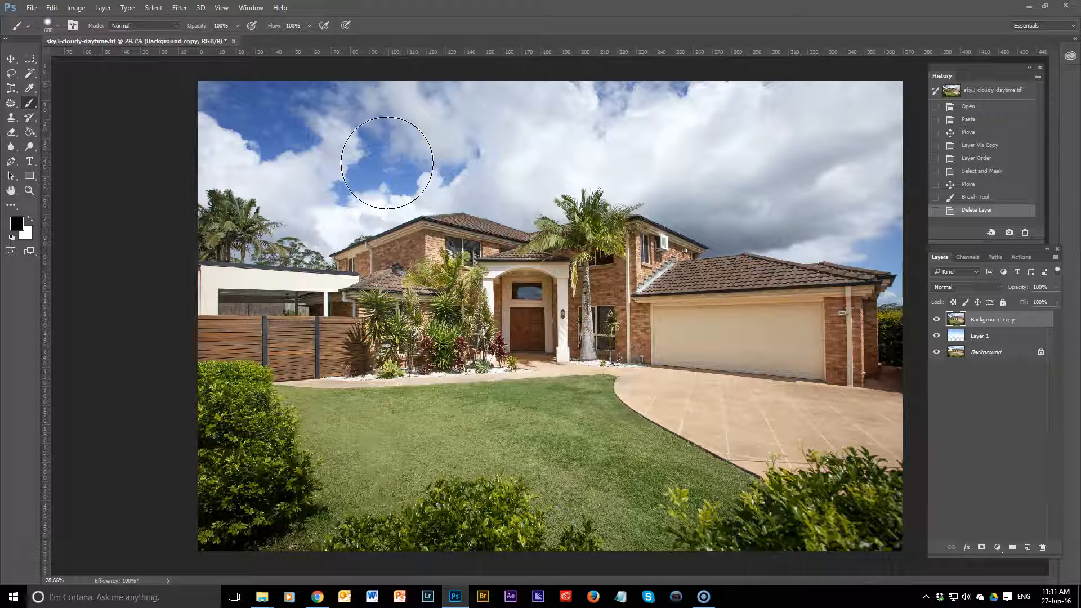
Step: Hide and redisplay the Background copy layer to examine the replacement sky beneath it, leaving that layer selected
mouse_move(387, 162)
mouse_down()
mouse_move(544, 128)
mouse_move(619, 129)
mouse_move(679, 156)
mouse_up()
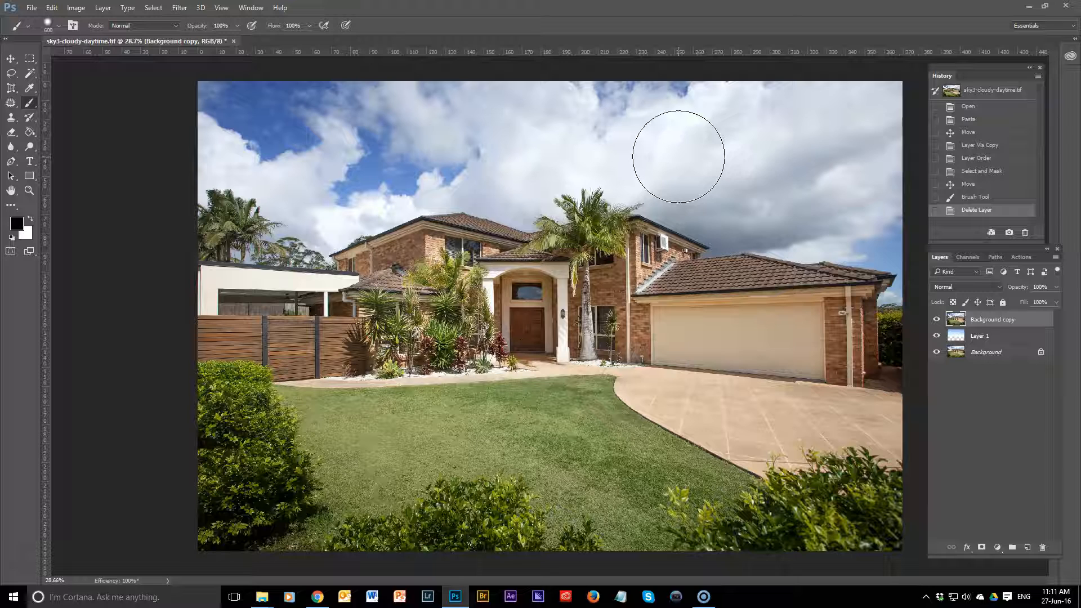
click(985, 356)
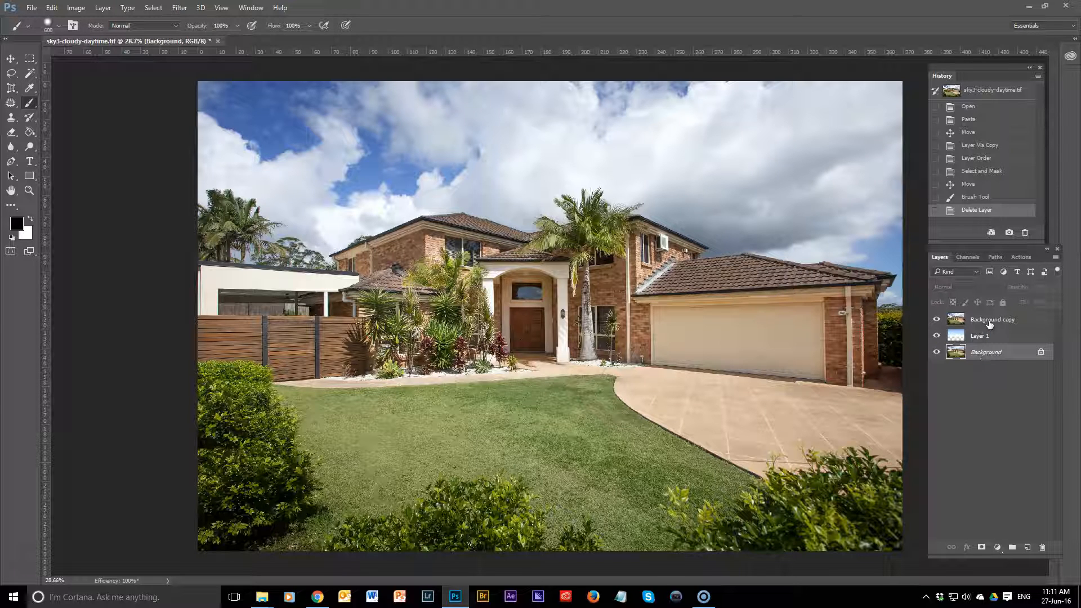
click(989, 324)
click(936, 320)
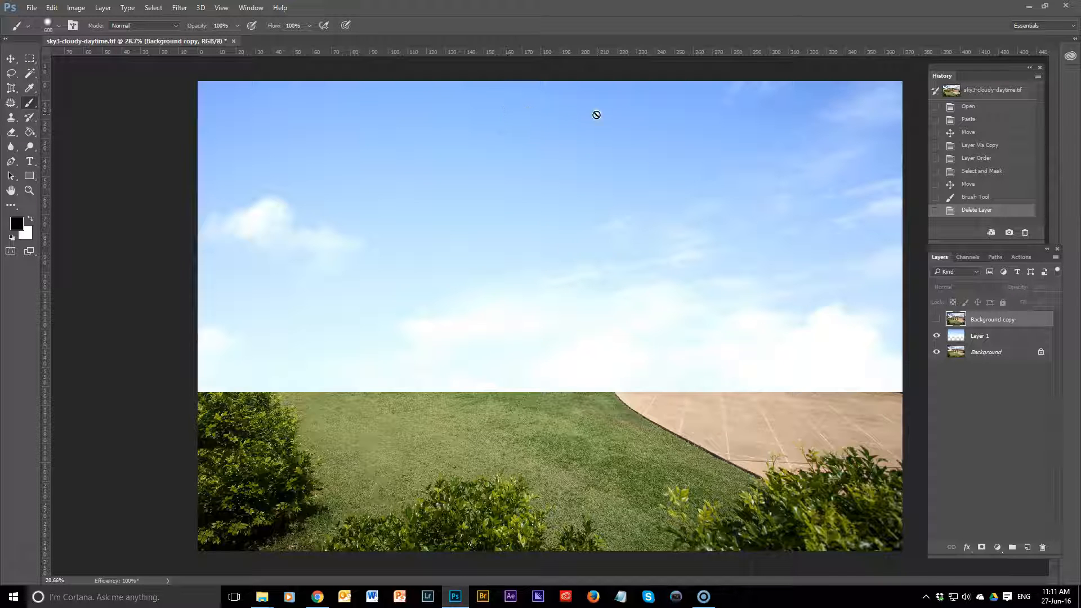
click(937, 320)
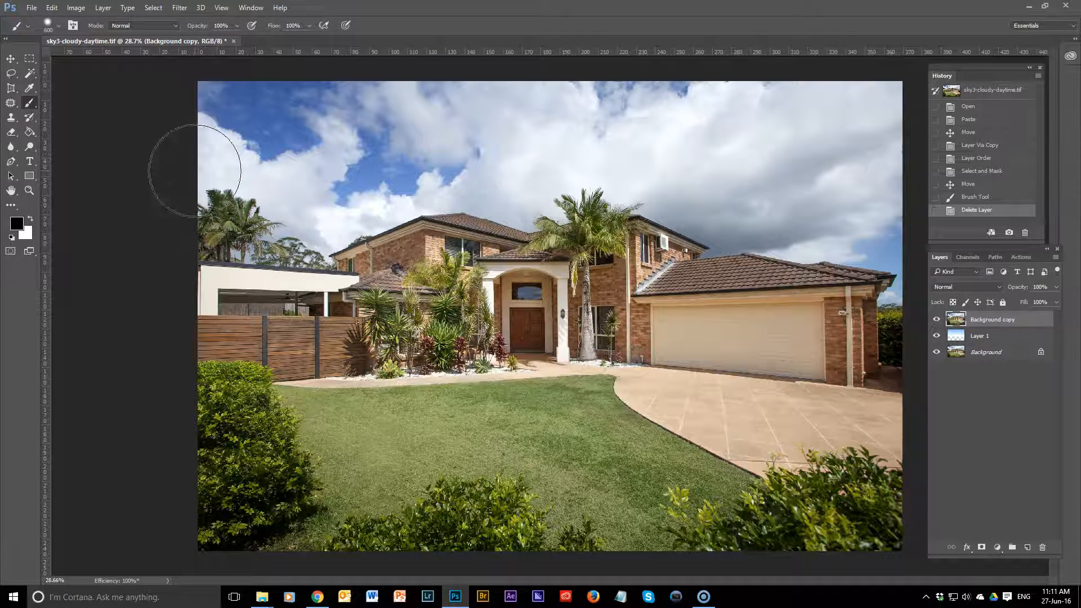
Step: Open the Background copy layer in the Select and Mask workspace
click(12, 75)
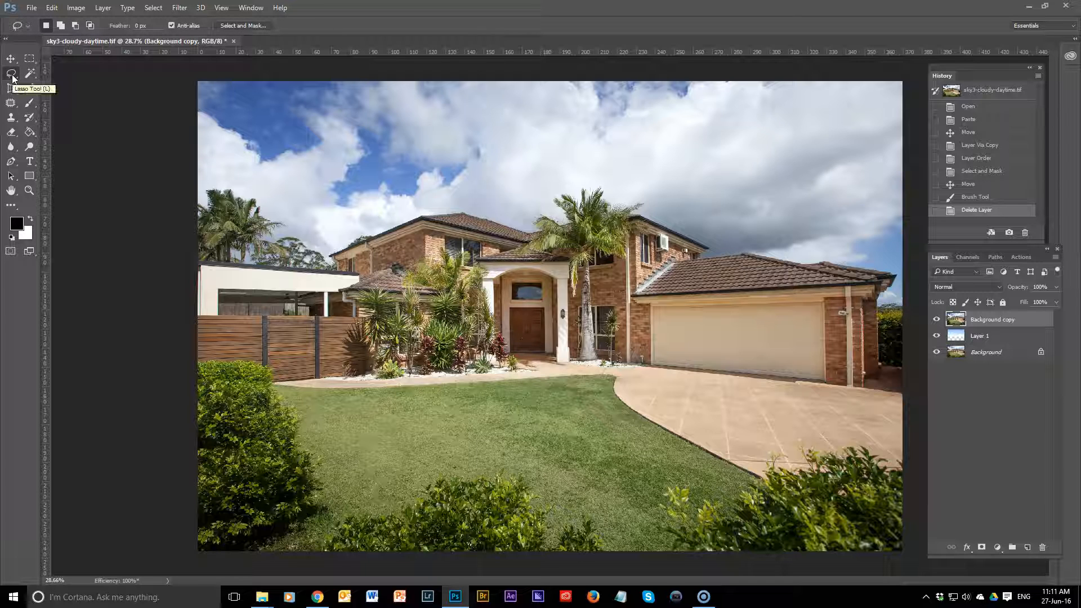
click(12, 75)
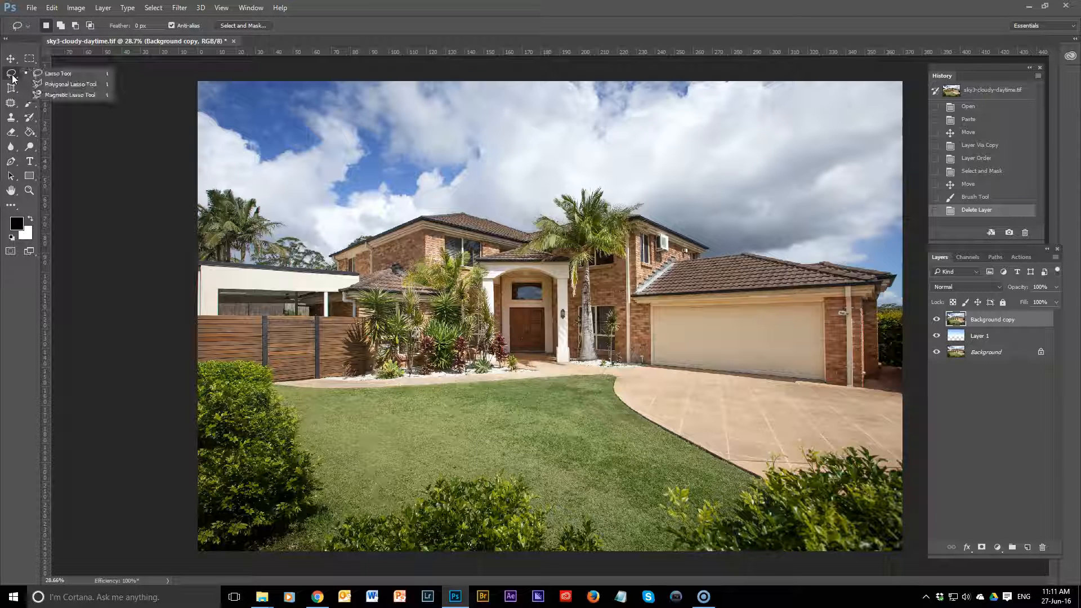
click(12, 77)
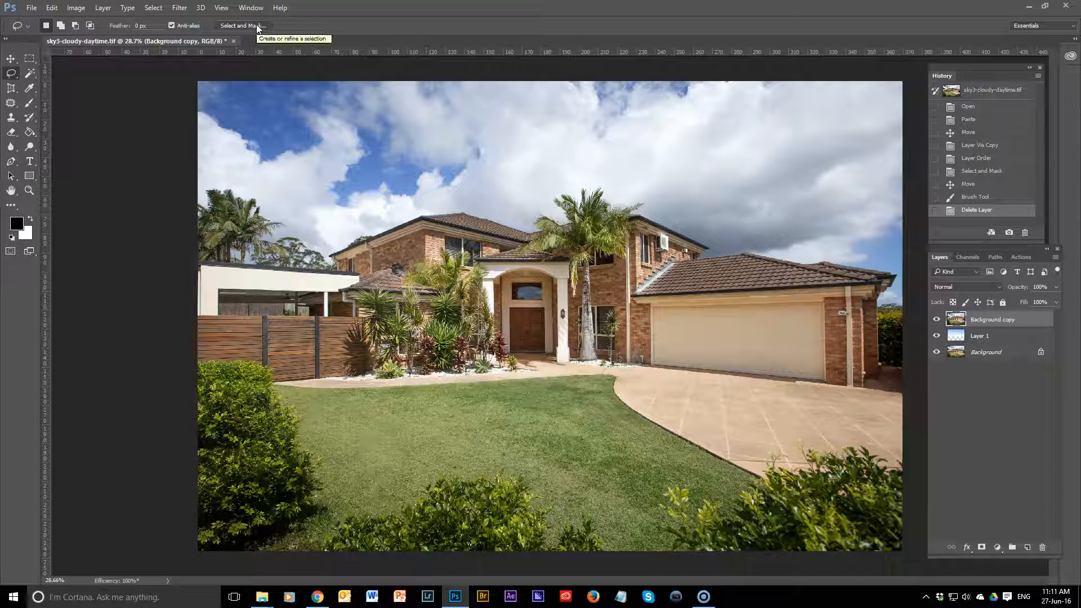
click(158, 7)
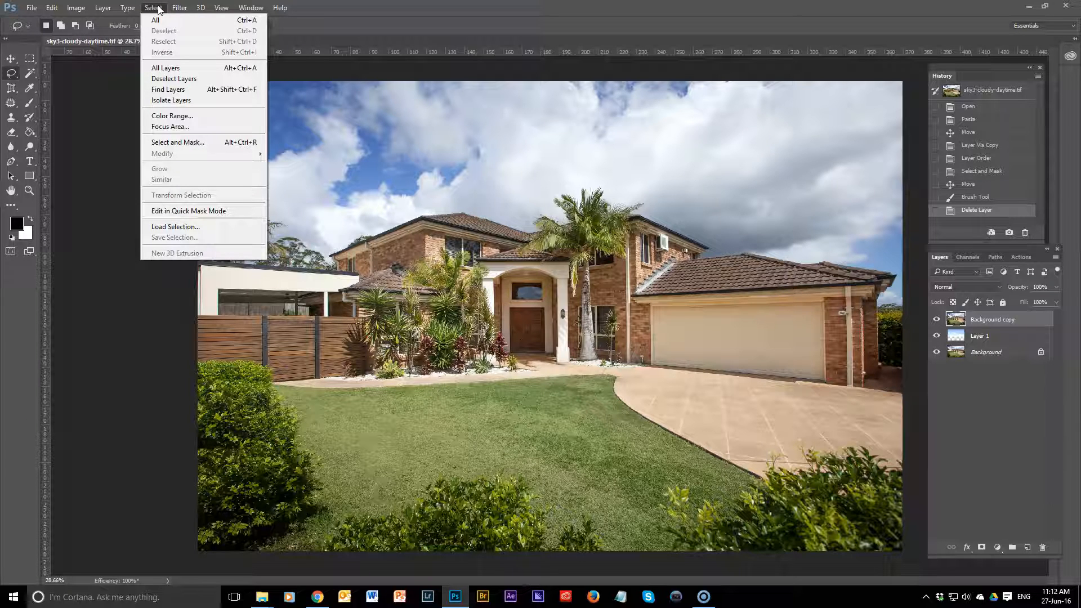
click(188, 141)
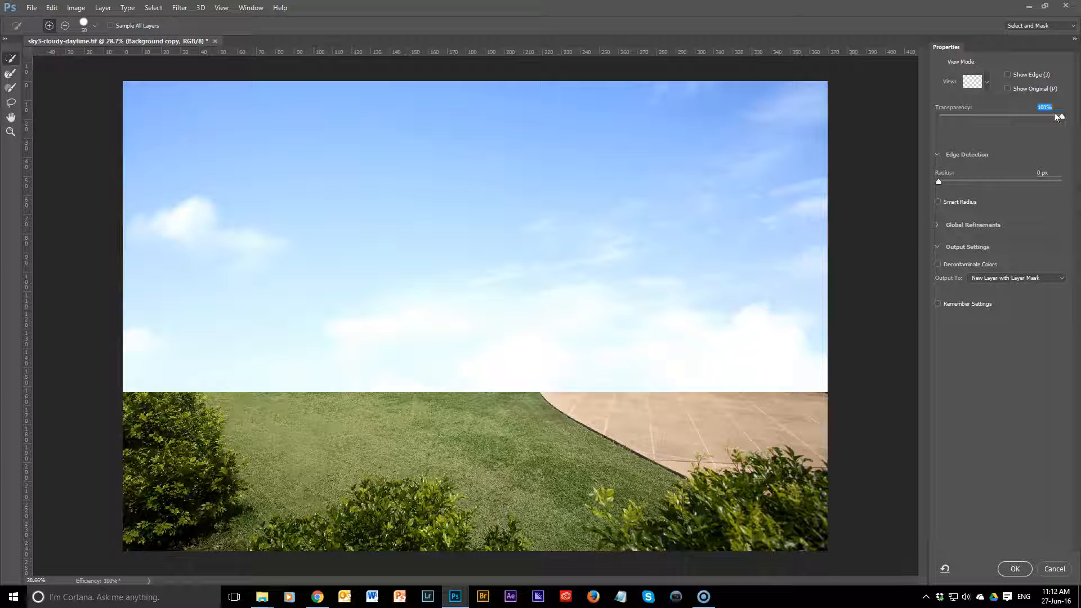
Step: Set the preview transparency to 50% and keep the Onion Skin view mode
drag(1062, 120, 1002, 117)
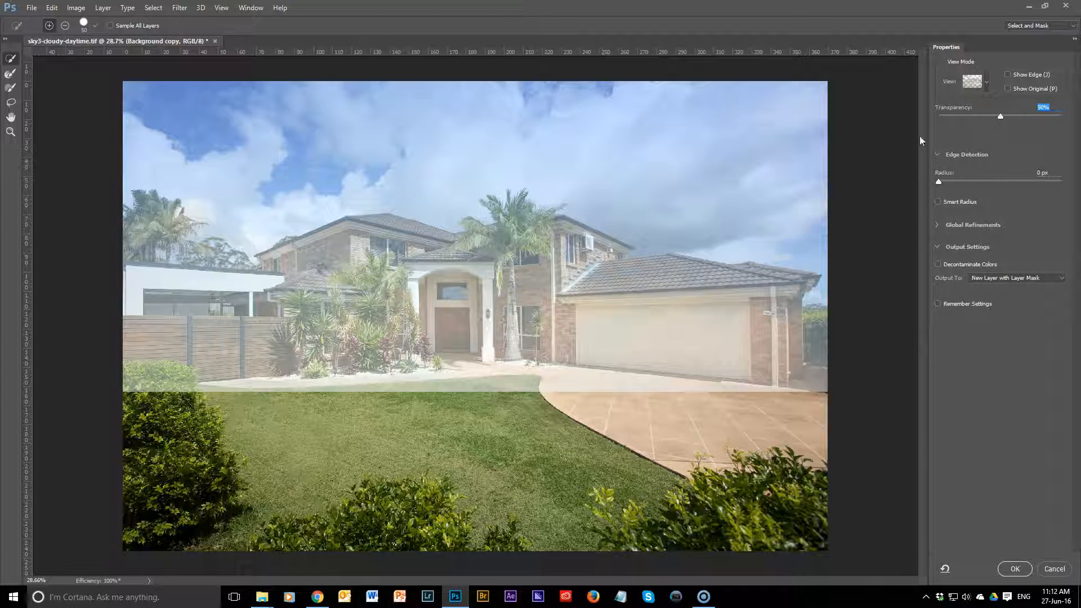
click(986, 83)
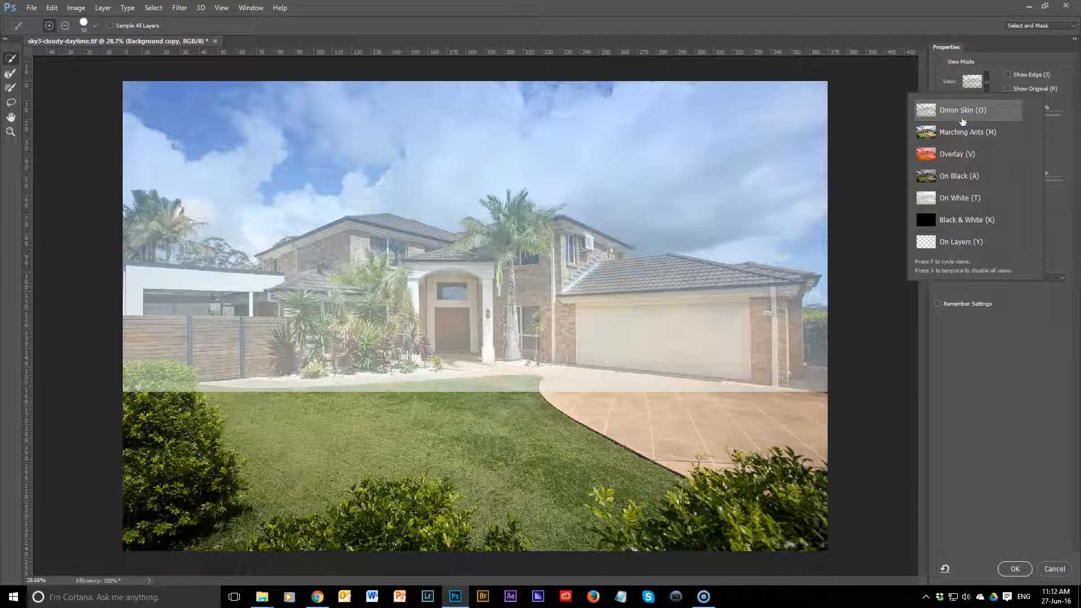
click(994, 88)
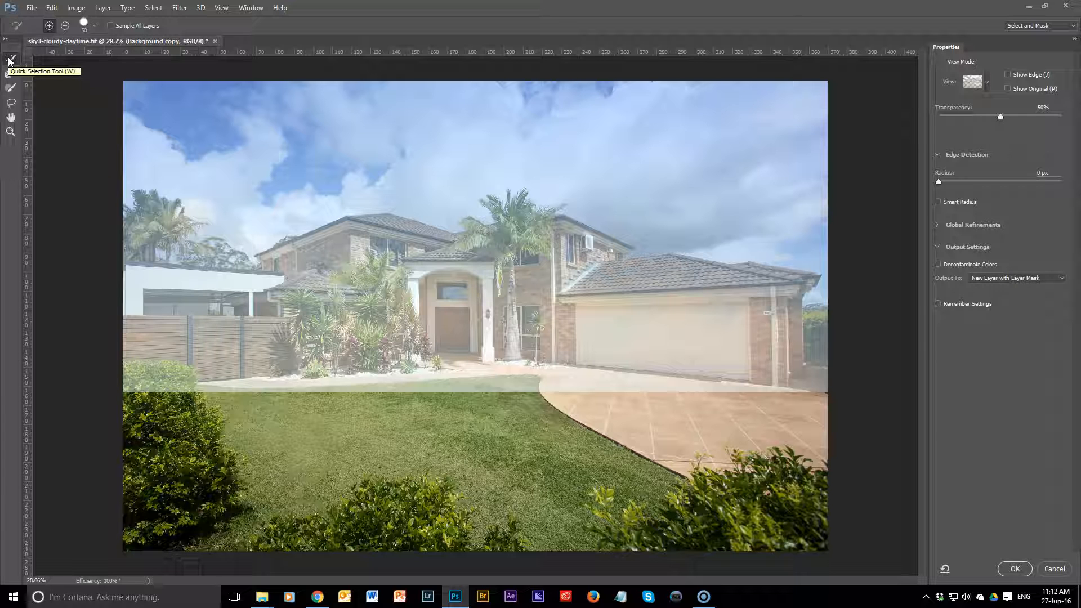
Step: Enlarge the Quick Selection brush to 700 and select the foreground across the fence, entrance, garden and garage
key(bracketright)
key(bracketright)
key(bracketright)
key(bracketright)
key(bracketright)
key(bracketright)
key(bracketright)
key(bracketright)
key(bracketright)
key(bracketright)
key(bracketright)
key(bracketright)
key(bracketright)
key(bracketright)
key(bracketright)
mouse_move(136, 370)
mouse_down()
mouse_move(406, 344)
mouse_move(630, 359)
mouse_move(713, 338)
mouse_move(796, 338)
mouse_move(839, 365)
mouse_up()
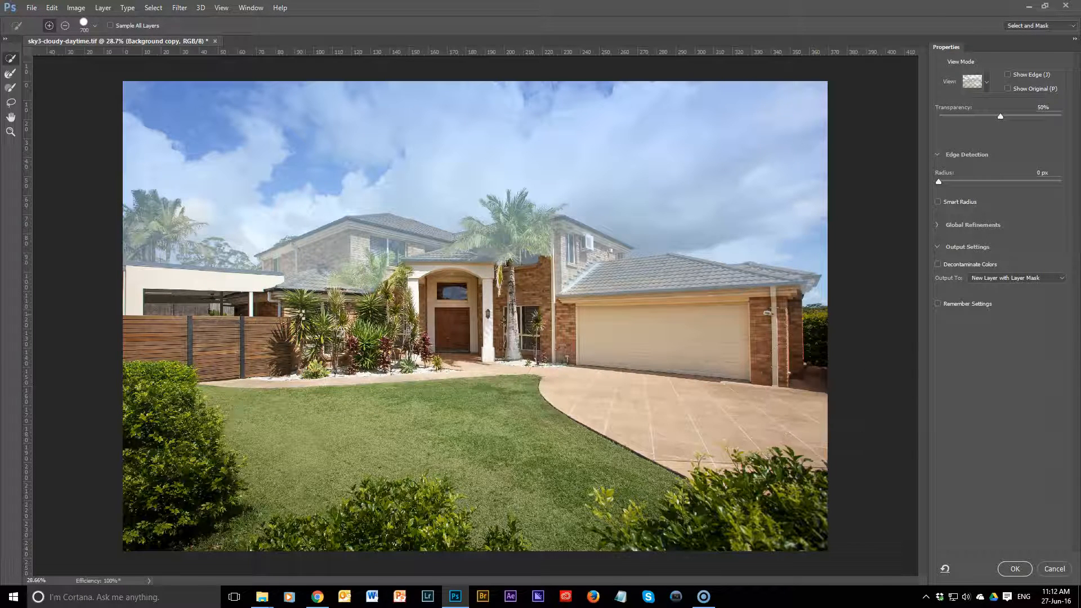
Step: Reduce the Quick Selection brush to 200 and add the house's upper walls and roofs to the selection
key(bracketleft)
key(bracketleft)
key(bracketleft)
key(bracketleft)
key(bracketleft)
key(bracketleft)
mouse_move(279, 290)
mouse_down()
mouse_move(360, 250)
mouse_move(428, 265)
mouse_move(508, 260)
mouse_move(535, 242)
mouse_move(580, 270)
mouse_move(757, 293)
mouse_up()
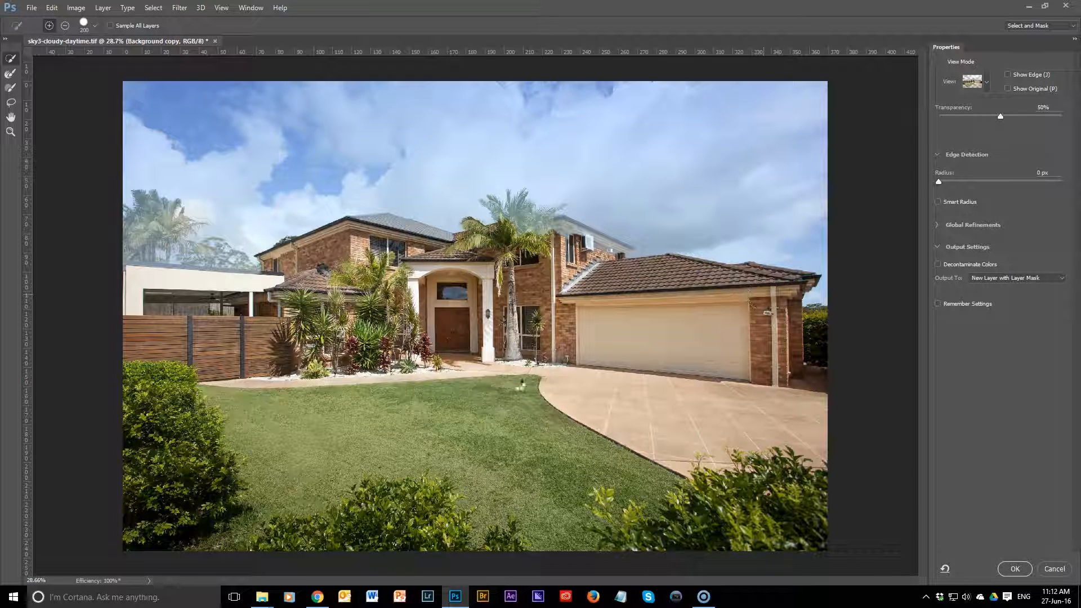
drag(199, 292, 284, 297)
Step: Reduce the Quick Selection brush to 100 and add the white flat-roofed structure beside the house to the selection
scroll(285, 299, up, 3)
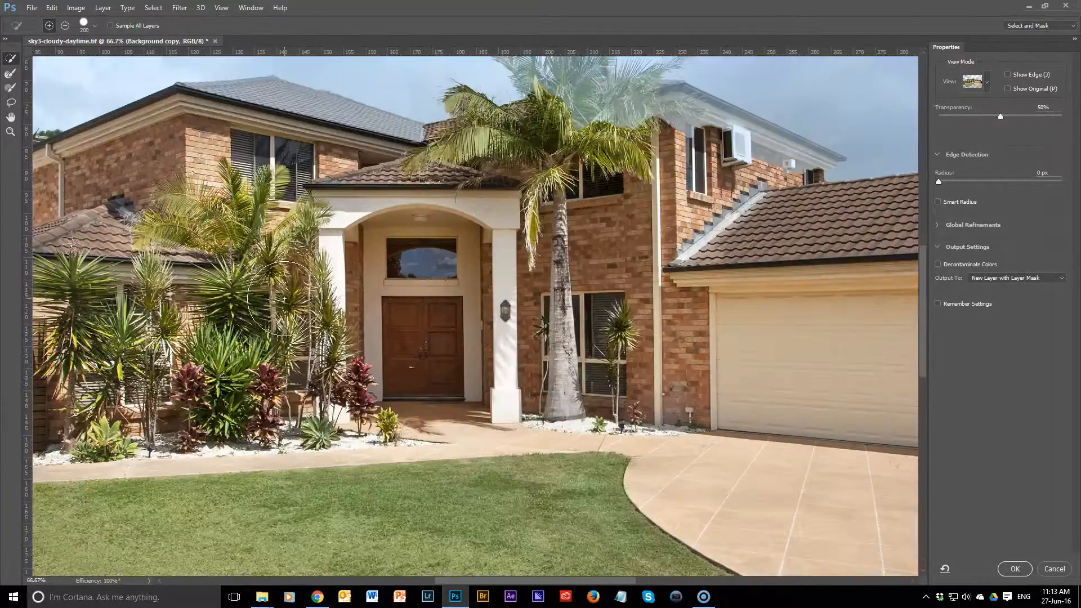
key(ctrl+plus)
drag(285, 298, 840, 368)
mouse_move(366, 265)
mouse_down()
mouse_move(768, 336)
mouse_move(746, 440)
mouse_move(671, 480)
mouse_up()
key(bracketleft)
key(bracketleft)
key(bracketleft)
key(bracketleft)
drag(114, 443, 614, 488)
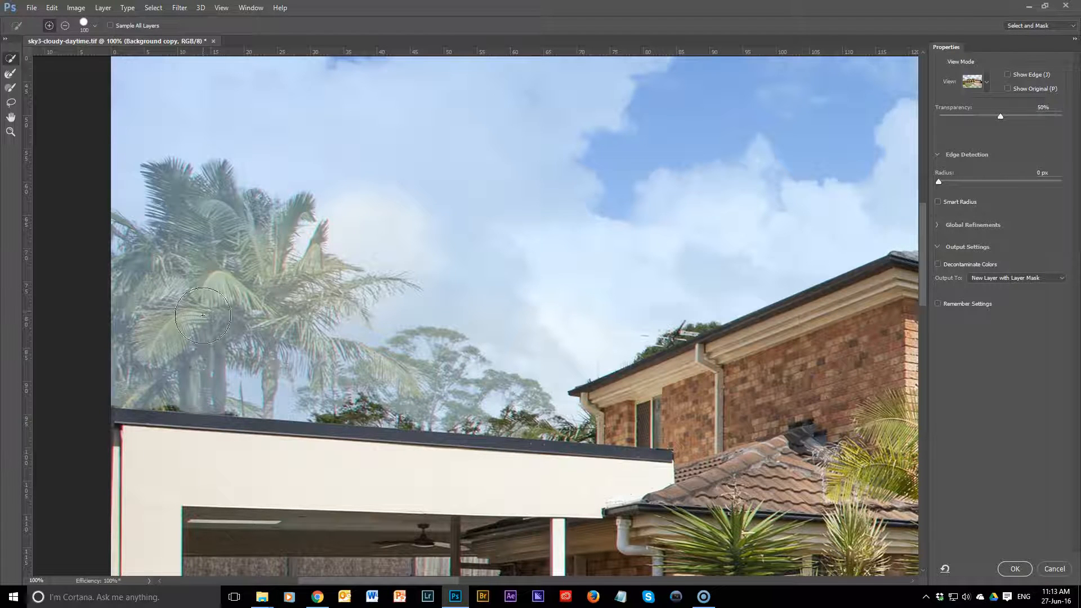
Step: Add the palms and trees behind the flat roof to the selection with a smaller Quick Selection brush
key(bracketleft)
key(bracketleft)
drag(222, 289, 145, 331)
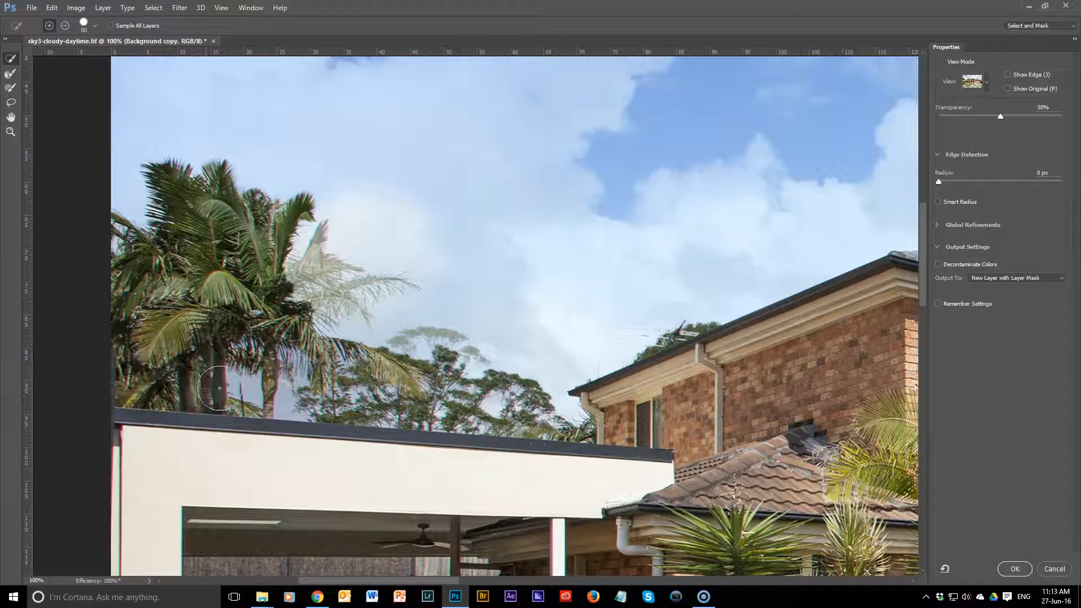
Step: Add the main upper roof, the front palm's crown and the eaves above the air conditioner to the selection
scroll(755, 384, right, 10)
mouse_move(414, 276)
mouse_down()
mouse_move(445, 268)
mouse_move(523, 276)
mouse_up()
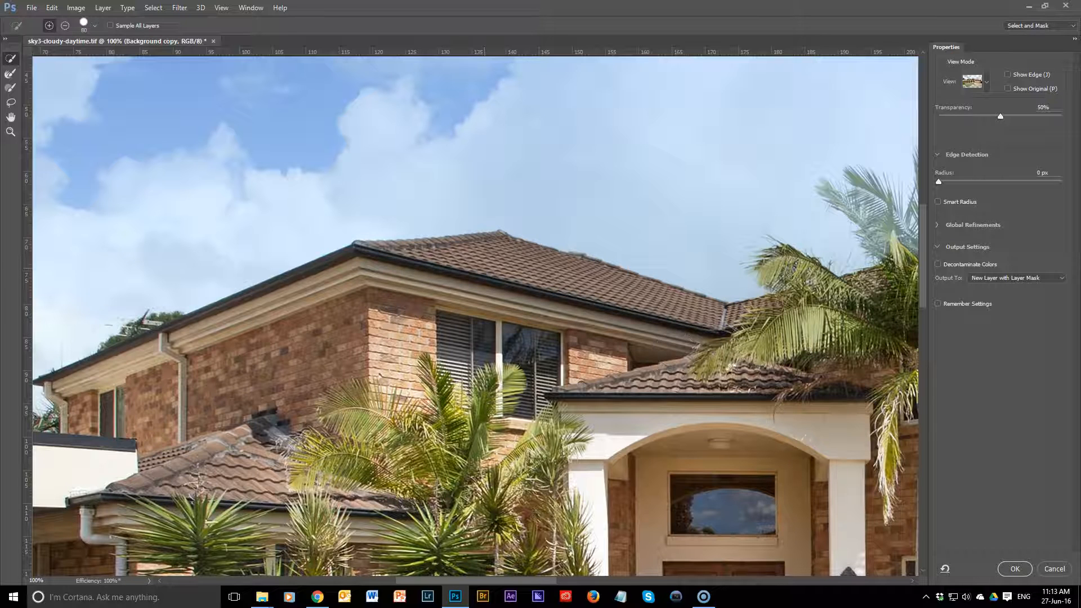
drag(581, 364, 287, 371)
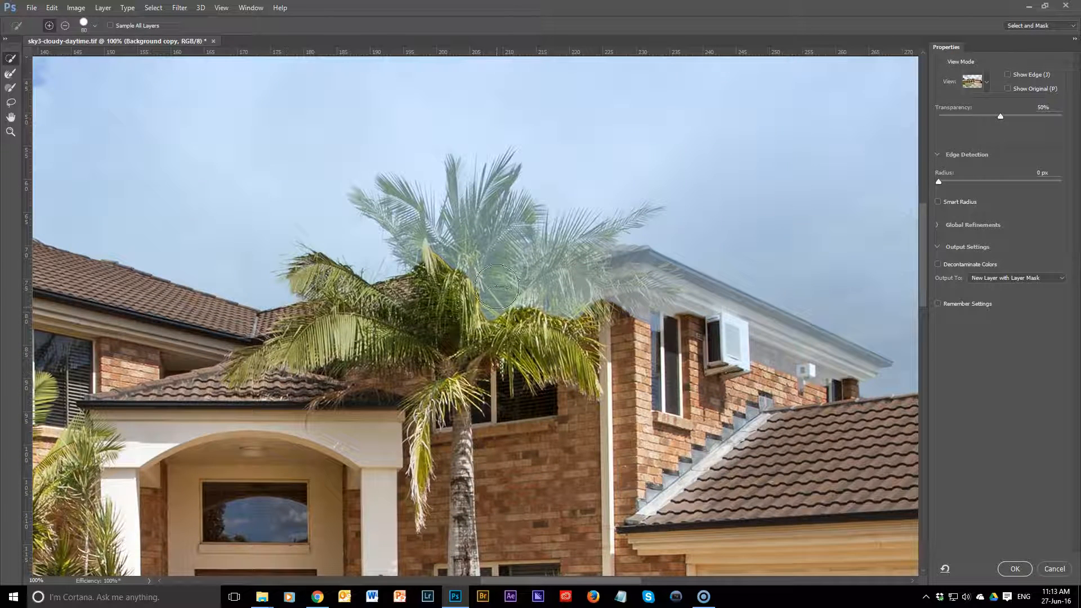
drag(497, 306, 498, 264)
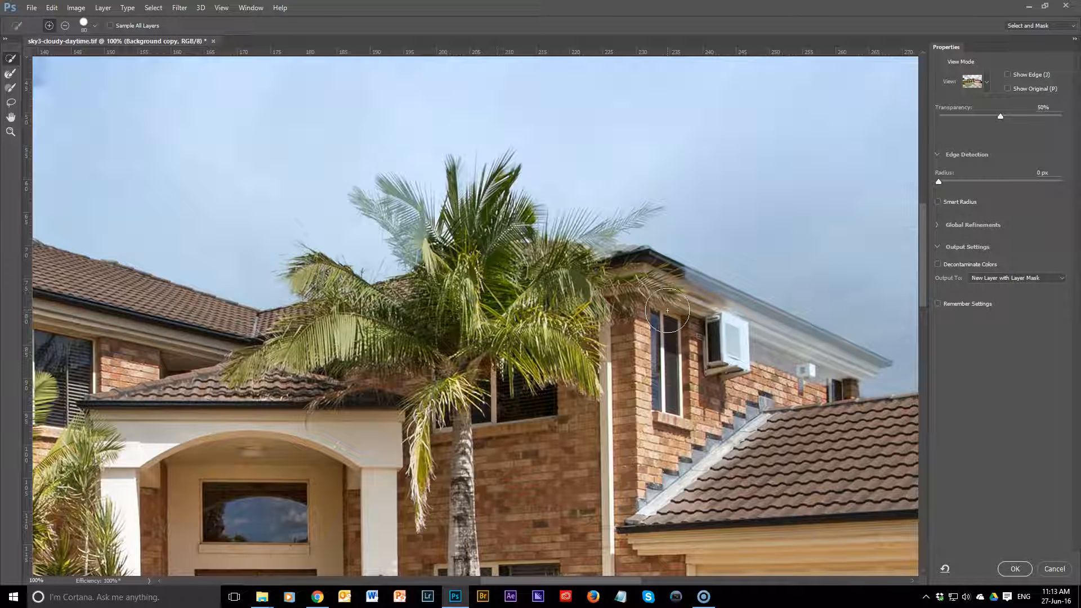
mouse_move(673, 304)
mouse_down()
mouse_move(721, 338)
mouse_move(879, 388)
mouse_up()
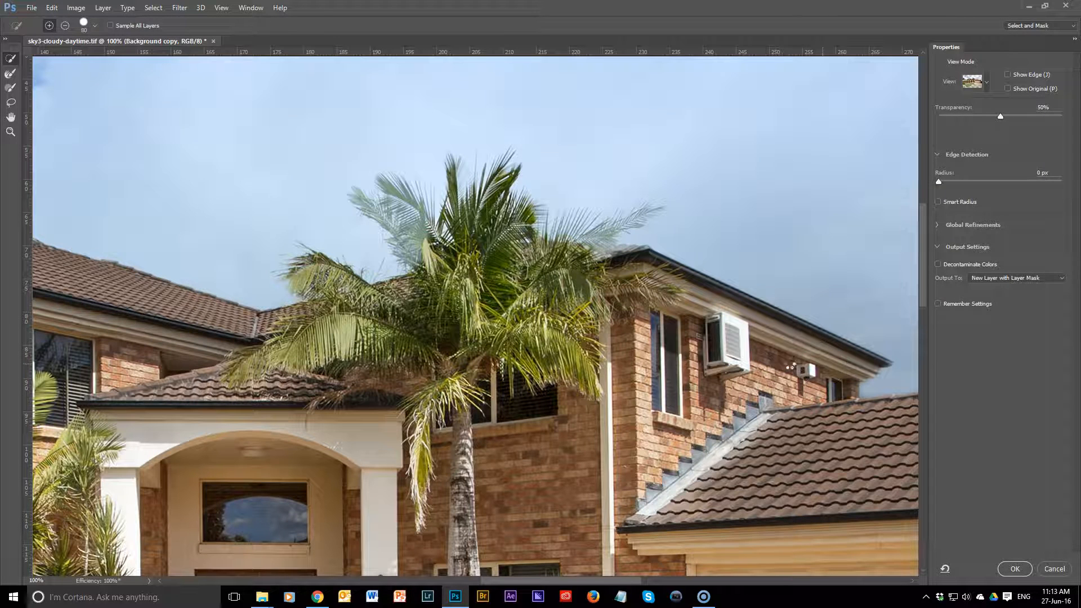
Step: Paint over the missing fronds of the palms behind the flat roof with the Refine Edge Brush at size 150
drag(589, 393, 220, 357)
drag(726, 421, 318, 404)
drag(493, 429, 812, 460)
drag(449, 396, 766, 411)
drag(415, 397, 681, 410)
drag(393, 399, 665, 397)
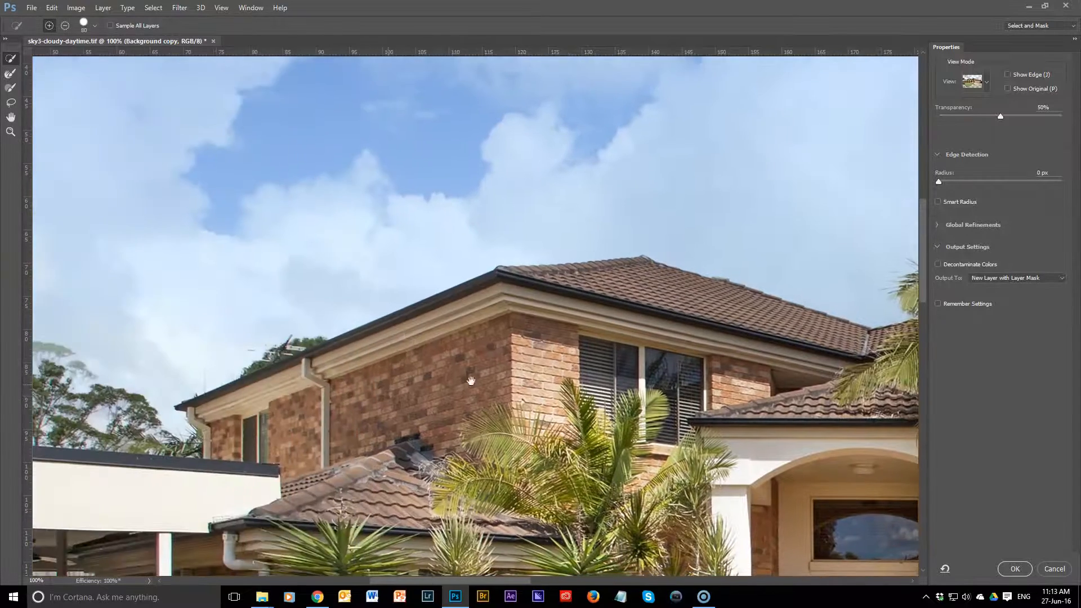
drag(259, 394, 719, 362)
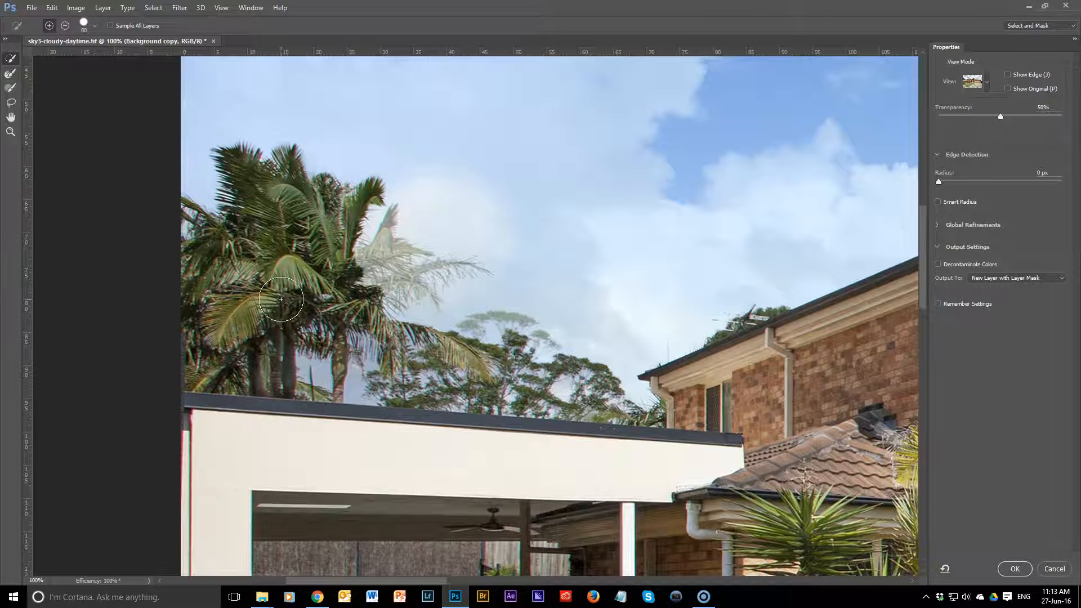
click(9, 77)
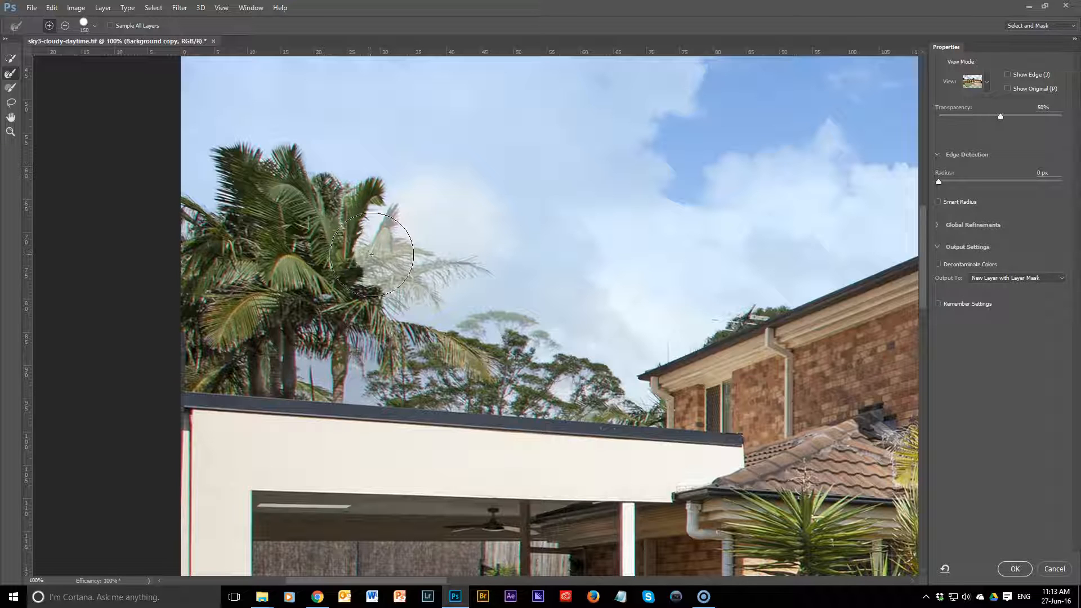
mouse_move(369, 253)
mouse_down()
mouse_move(406, 243)
mouse_move(396, 273)
mouse_move(473, 249)
mouse_up()
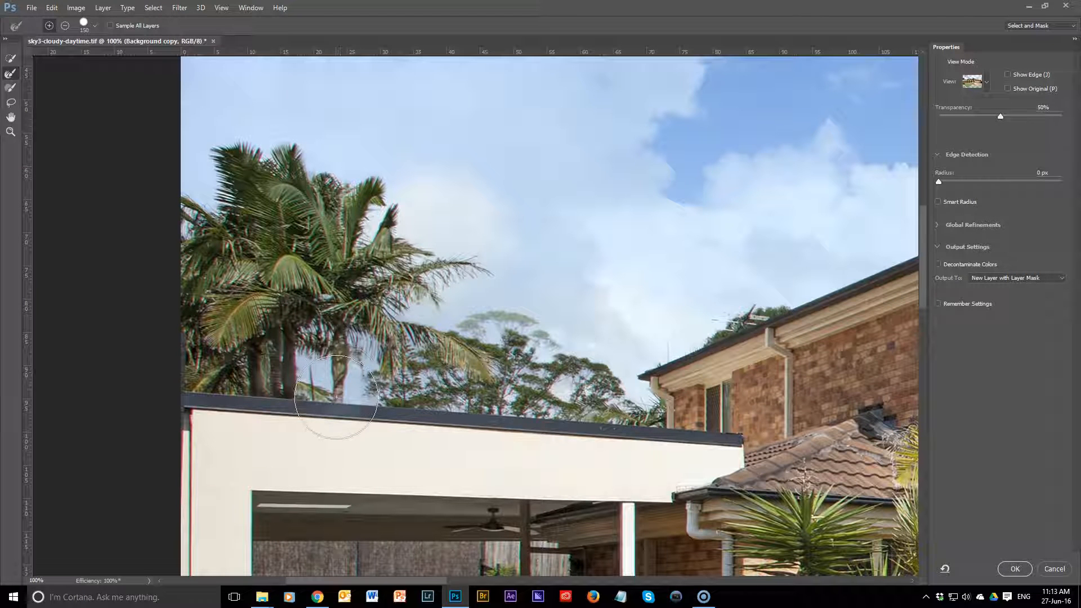
Step: Reduce the Refine Edge Brush to 100 and refine the treetops between the palms and the brick house
key(bracketleft)
key(bracketleft)
mouse_move(471, 326)
mouse_down()
mouse_move(473, 313)
mouse_move(518, 314)
mouse_move(596, 359)
mouse_move(605, 379)
mouse_move(654, 396)
mouse_up()
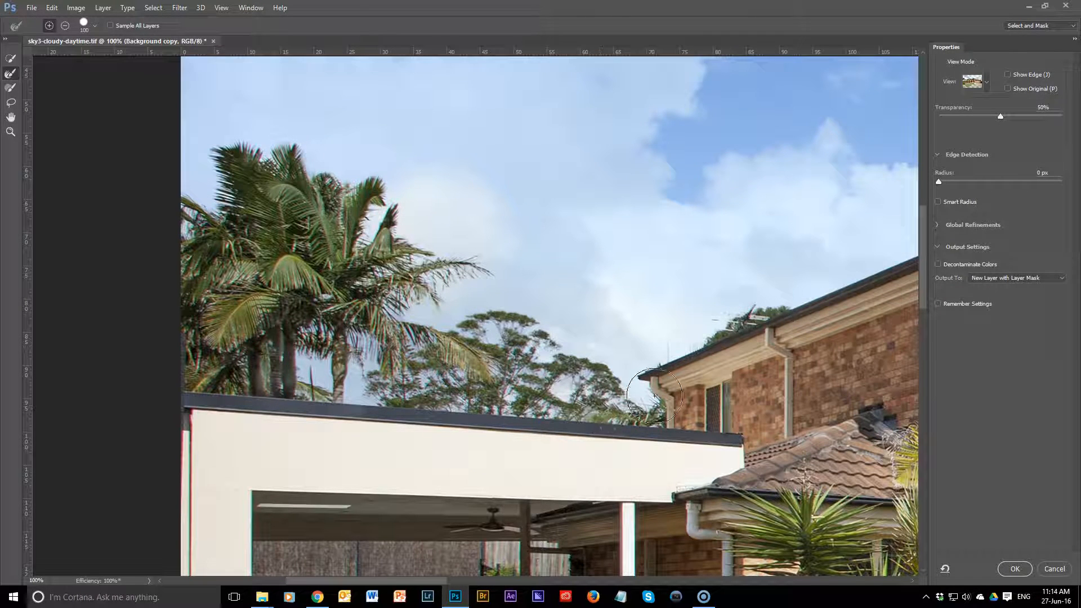
Step: Raise the preview transparency to 100% and refine the background trees and the flat roof's edge beneath the palms
drag(1000, 116, 1070, 117)
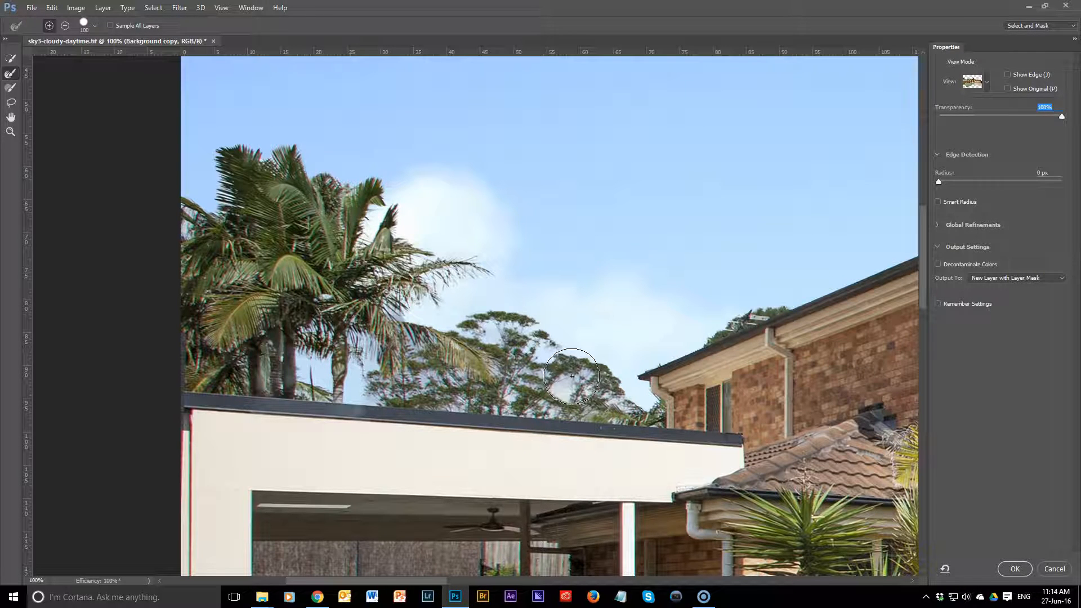
mouse_move(590, 367)
mouse_down()
mouse_move(606, 389)
mouse_move(580, 405)
mouse_move(541, 399)
mouse_move(525, 380)
mouse_up()
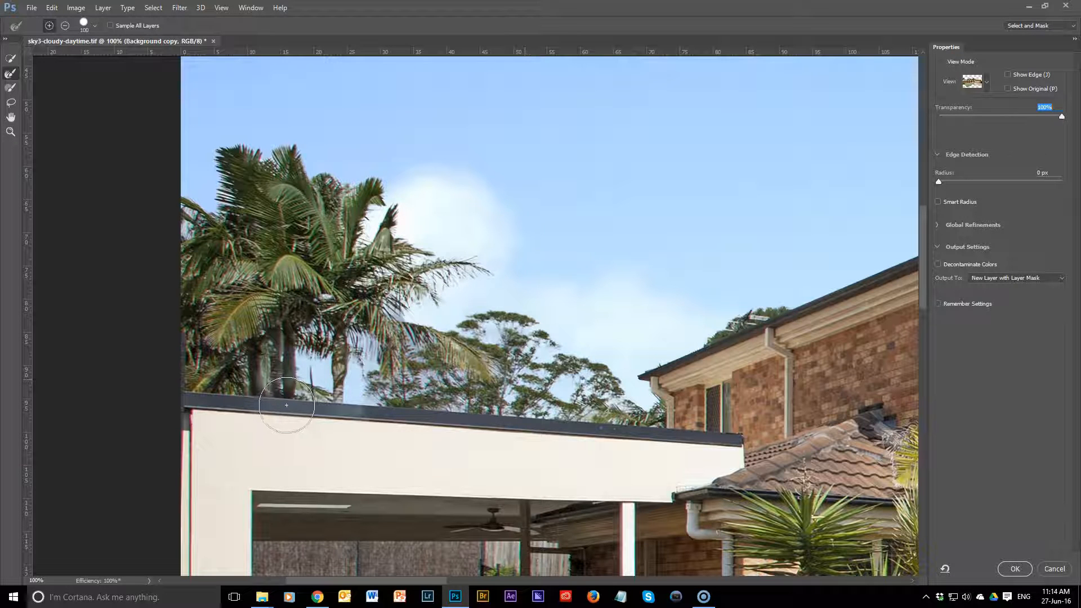
mouse_move(310, 406)
mouse_down()
mouse_move(363, 411)
mouse_move(332, 408)
mouse_up()
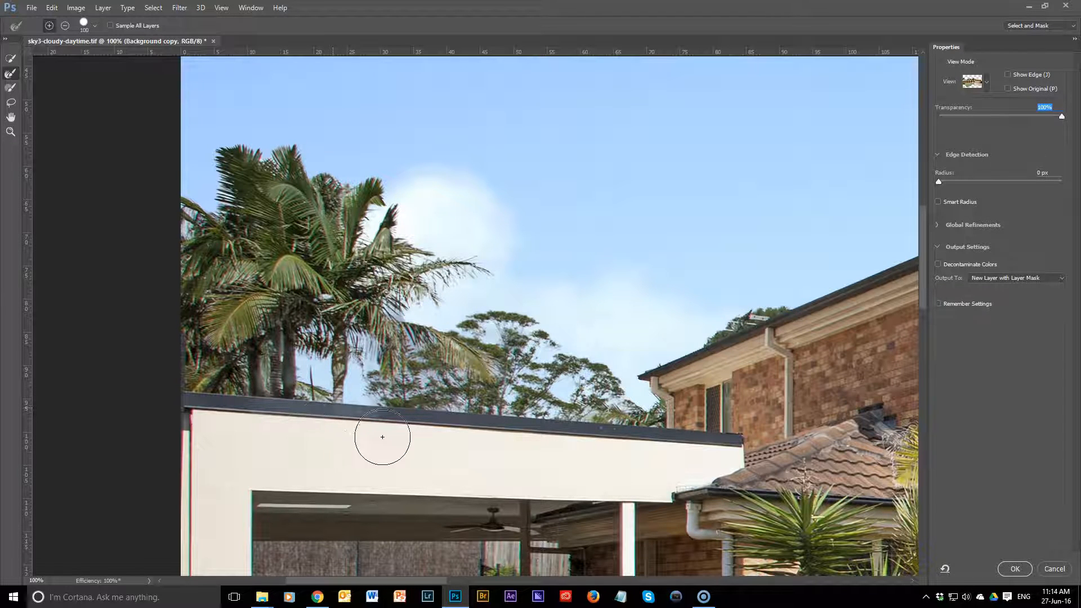
Step: Return to the Quick Selection tool with a brush size of 45 and enable Smart Radius with a 10 px radius
click(11, 58)
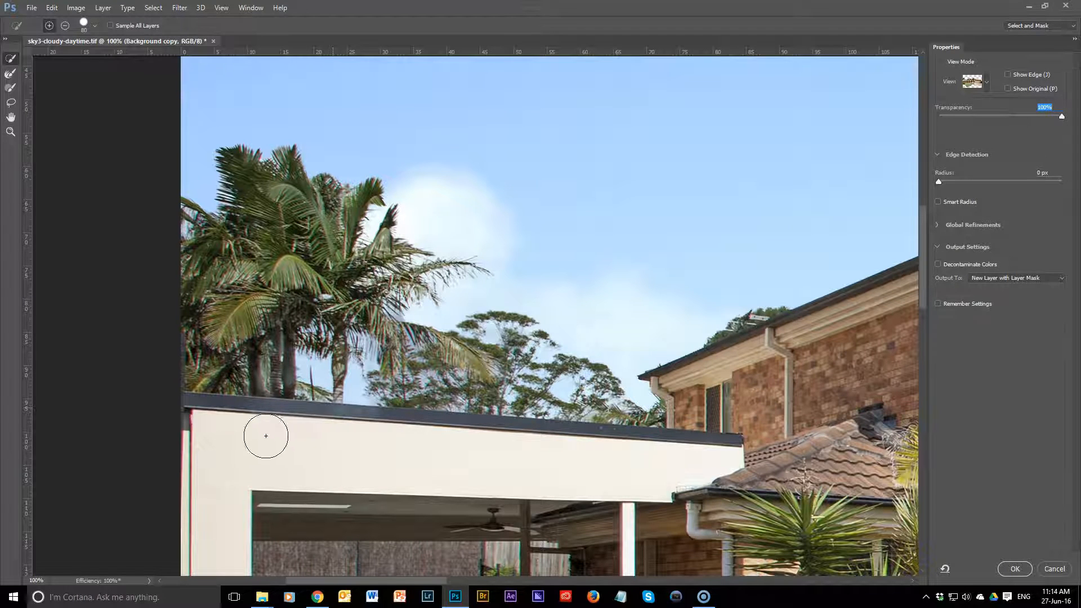
key(bracketleft)
key(bracketleft)
key(bracketleft)
key(bracketleft)
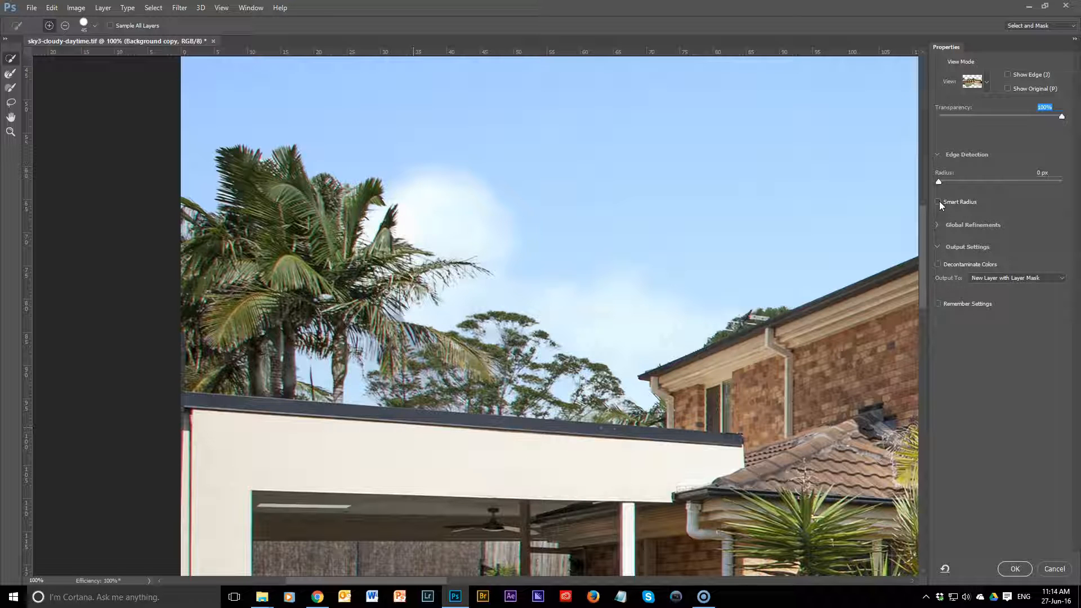
click(939, 201)
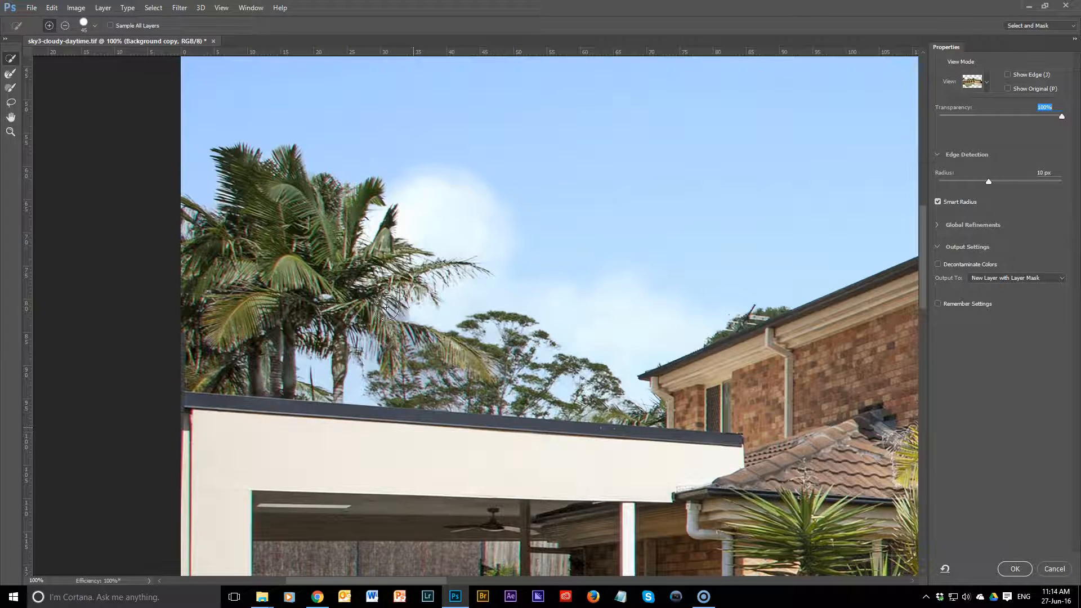
Step: Clean up the leftover old sky between the palm fronds with a smaller Refine Edge Brush
scroll(386, 308, up, 2)
drag(320, 328, 473, 367)
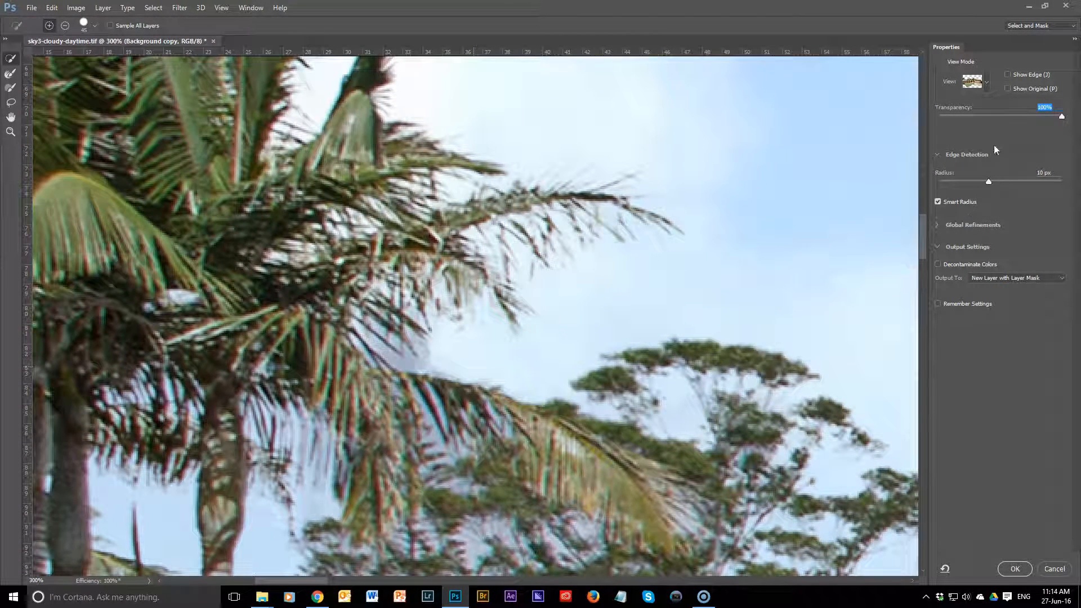
click(9, 74)
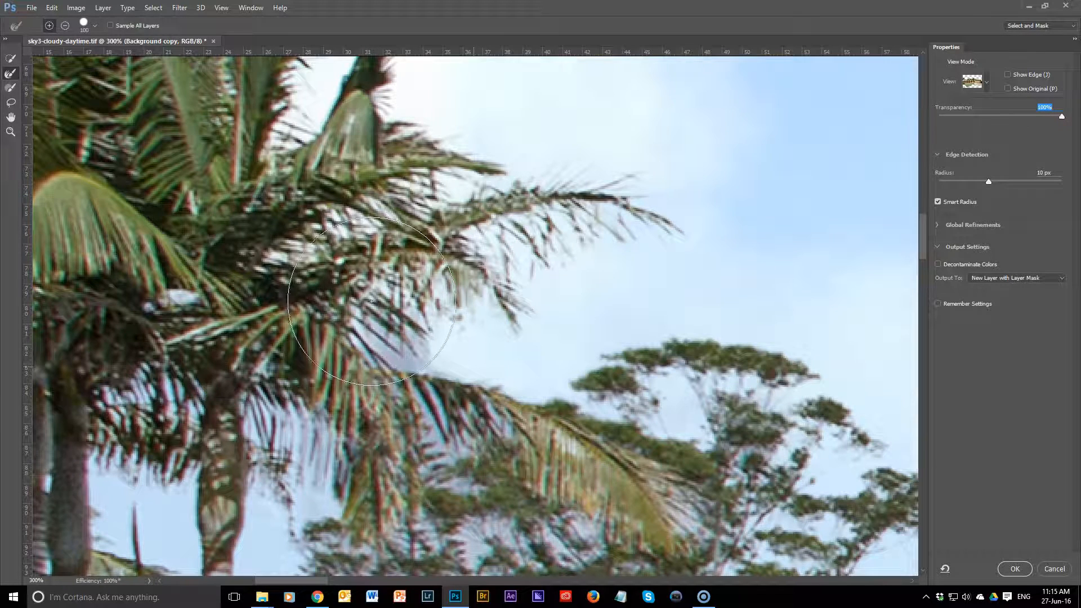
key(bracketleft)
key(bracketleft)
key(bracketleft)
key(bracketleft)
drag(407, 338, 410, 343)
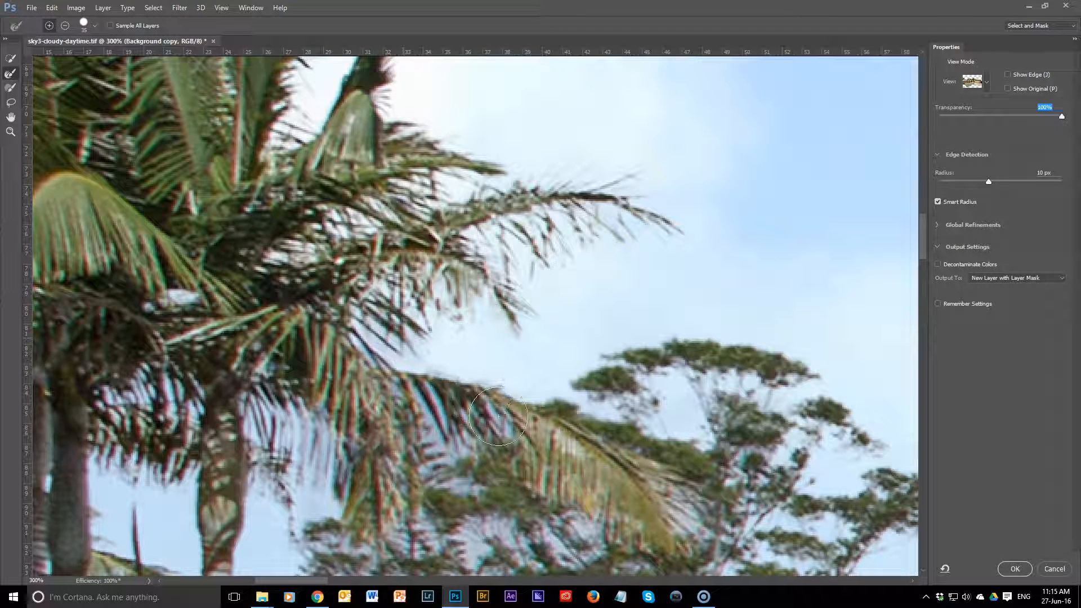
Step: Refine the tiled ridge of the upper brick house's roof with the Refine Edge Brush at size 25
mouse_move(746, 463)
mouse_down()
mouse_move(717, 341)
mouse_move(328, 306)
mouse_up()
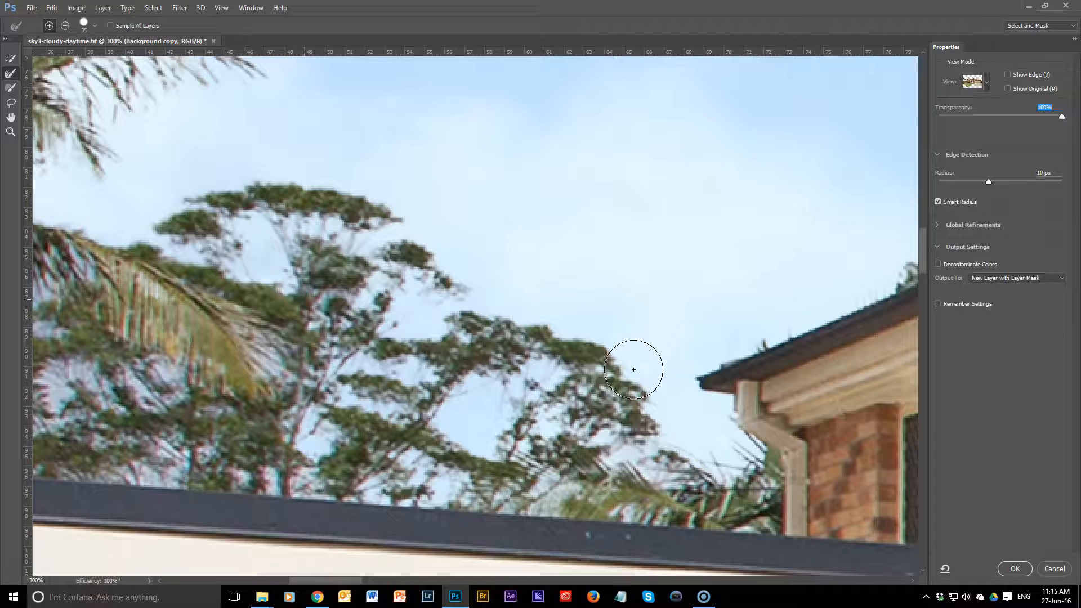
key(ctrl+1)
drag(860, 234, 344, 329)
drag(592, 316, 463, 319)
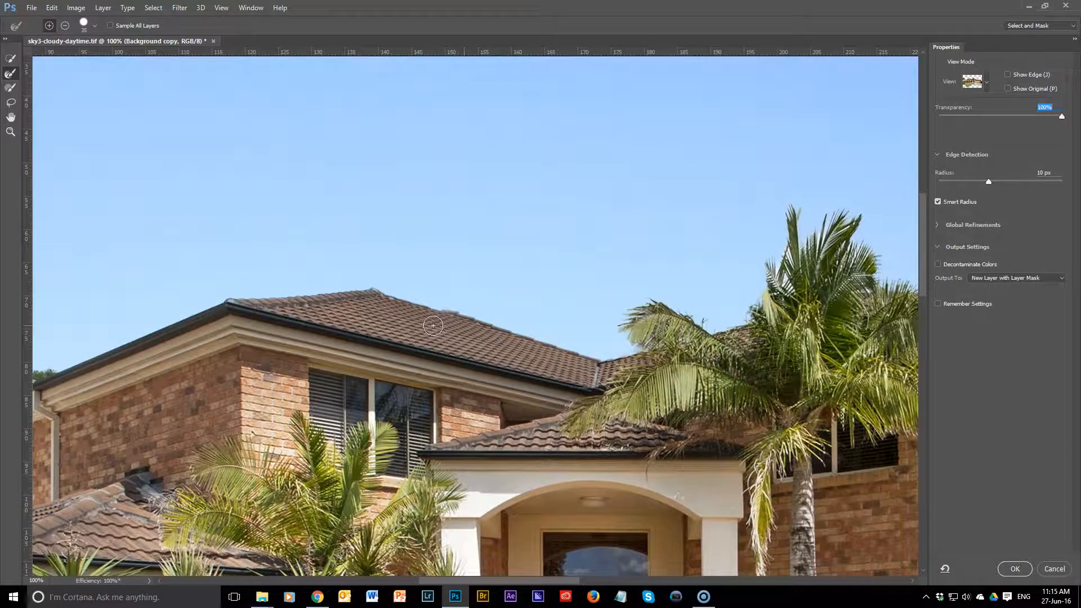
key(ctrl+plus)
key(ctrl+plus)
key(bracketleft)
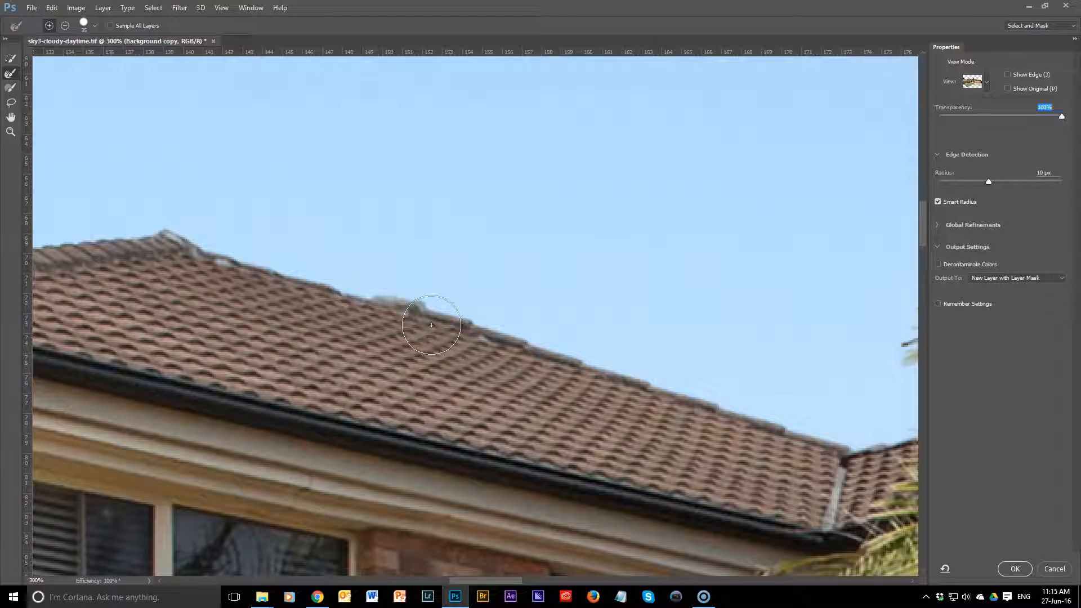
drag(340, 294, 431, 313)
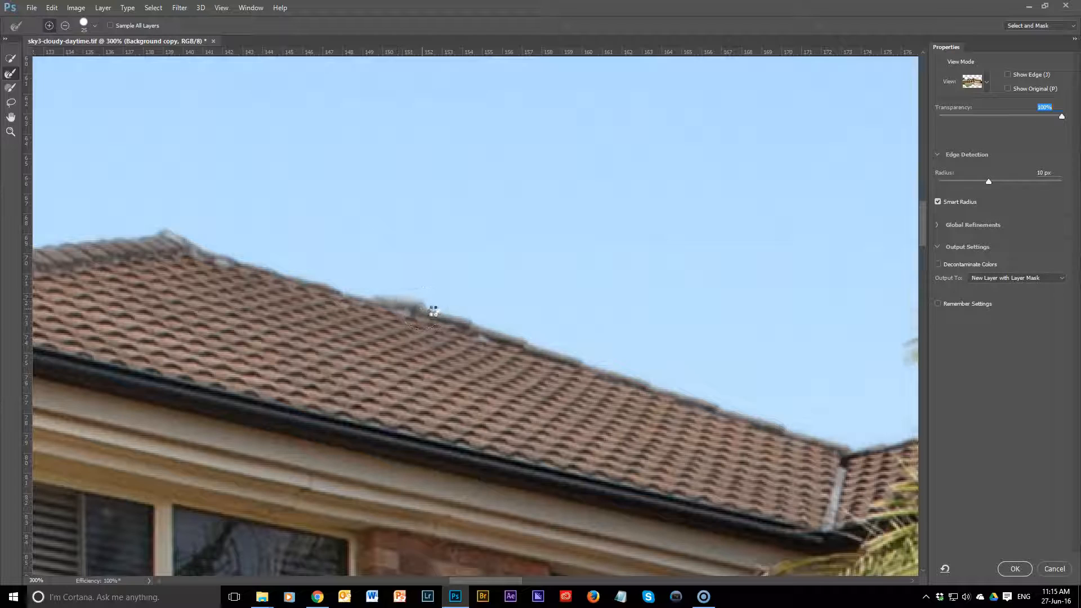
Step: Lower the preview transparency to 72% and recover the entrance palm's faded left fronds with the Refine Edge Brush at size 60
drag(691, 404, 122, 393)
drag(592, 389, 333, 449)
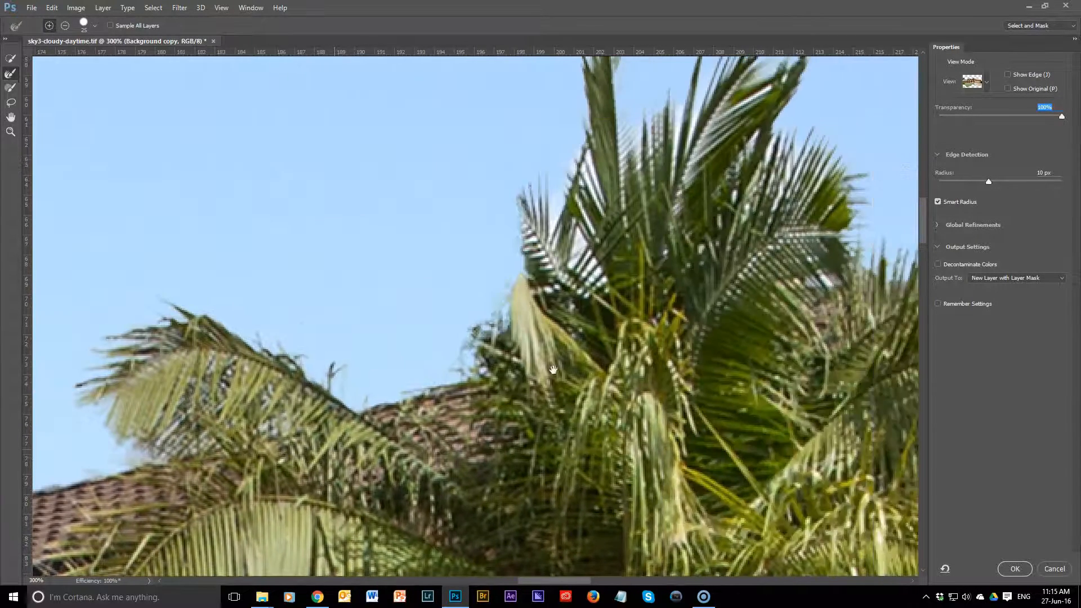
drag(554, 370, 469, 462)
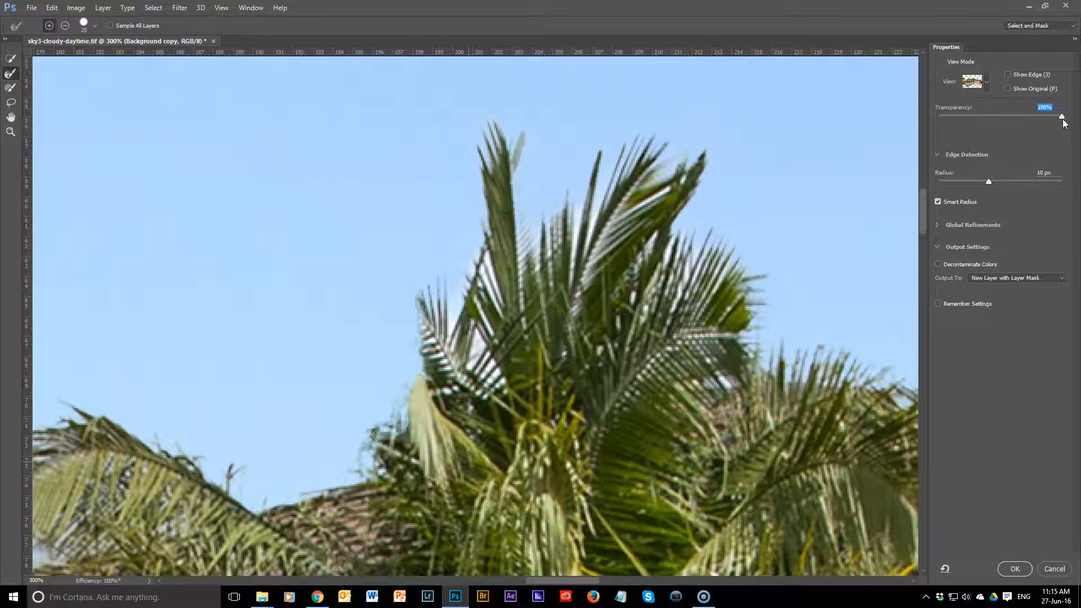
drag(1046, 115, 1028, 115)
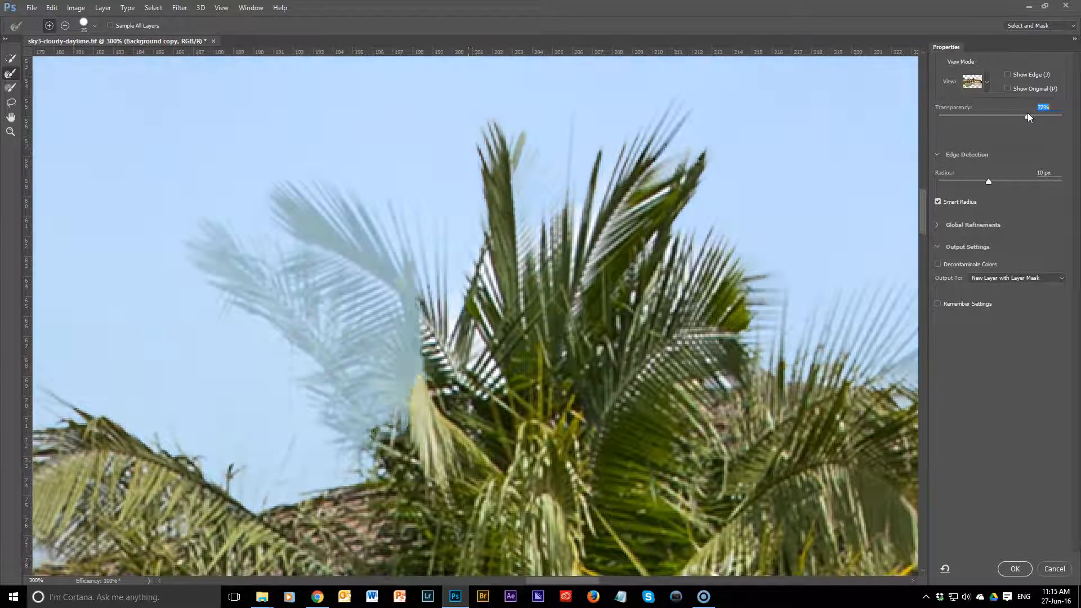
key(bracketright)
key(bracketright)
key(bracketright)
key(bracketright)
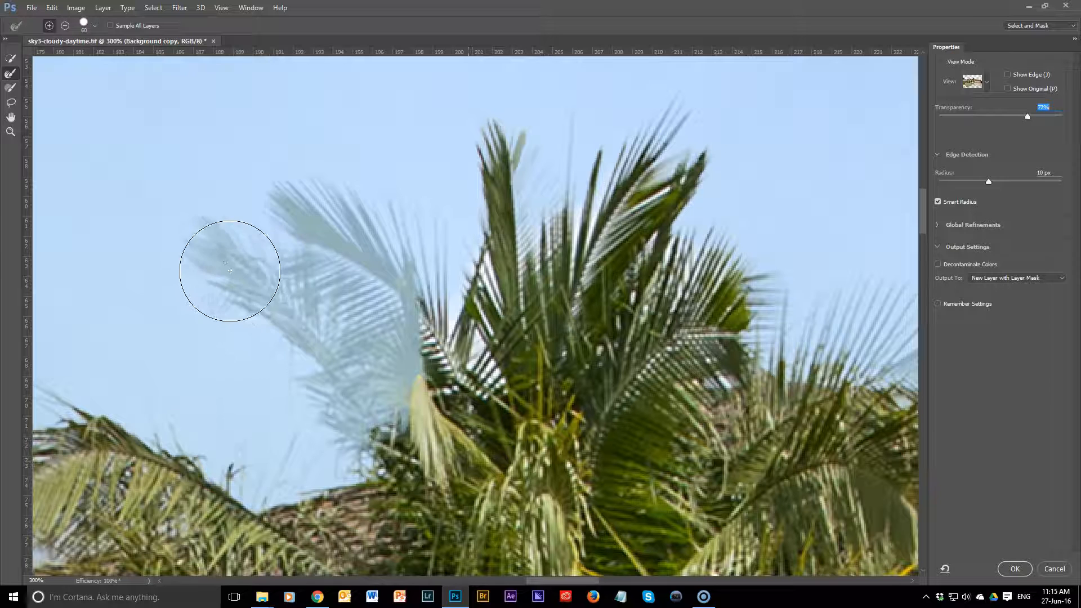
mouse_move(218, 255)
mouse_down()
mouse_move(327, 343)
mouse_move(371, 393)
mouse_move(381, 425)
mouse_move(355, 326)
mouse_move(380, 267)
mouse_move(376, 240)
mouse_move(340, 205)
mouse_move(288, 189)
mouse_up()
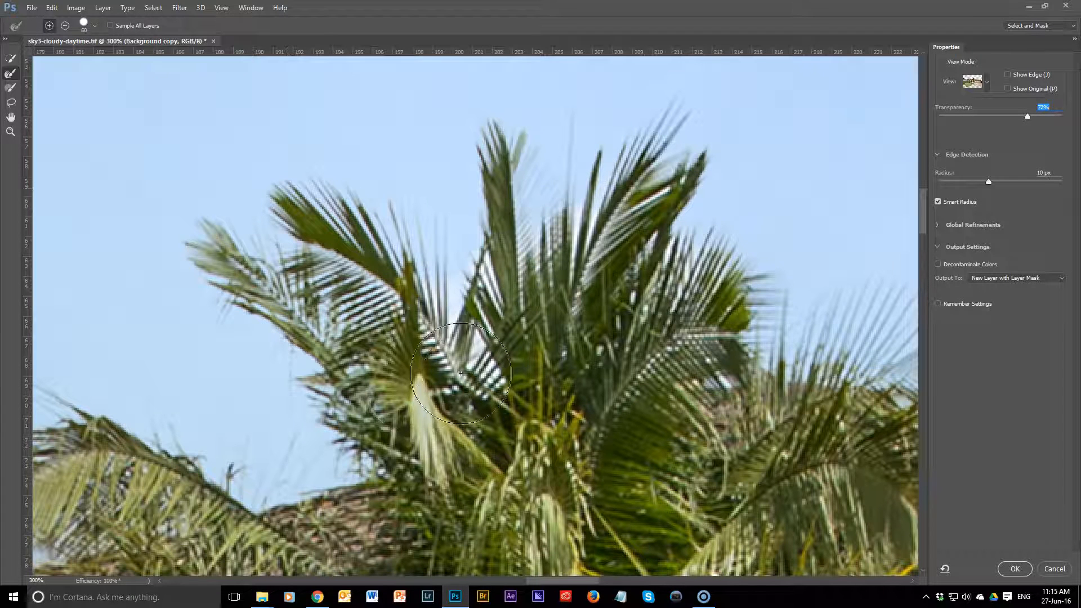
Step: Refine the entrance palm's upright central fronds and their tips with the Refine Edge Brush at size 60
key(bracketright)
key(bracketright)
key(bracketleft)
key(bracketleft)
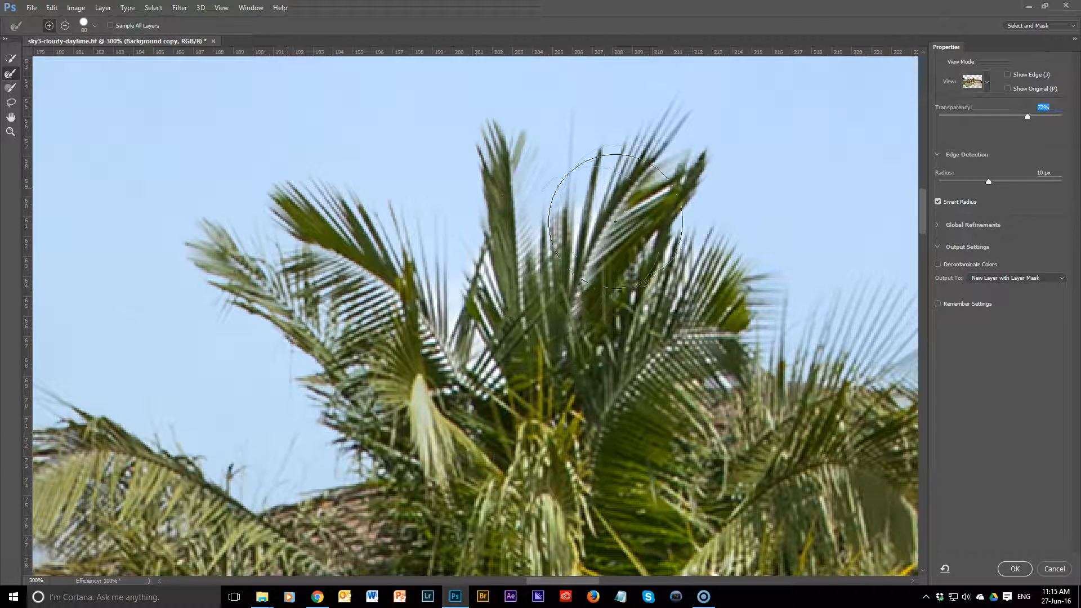
key(bracketright)
key(bracketright)
key(bracketleft)
key(bracketleft)
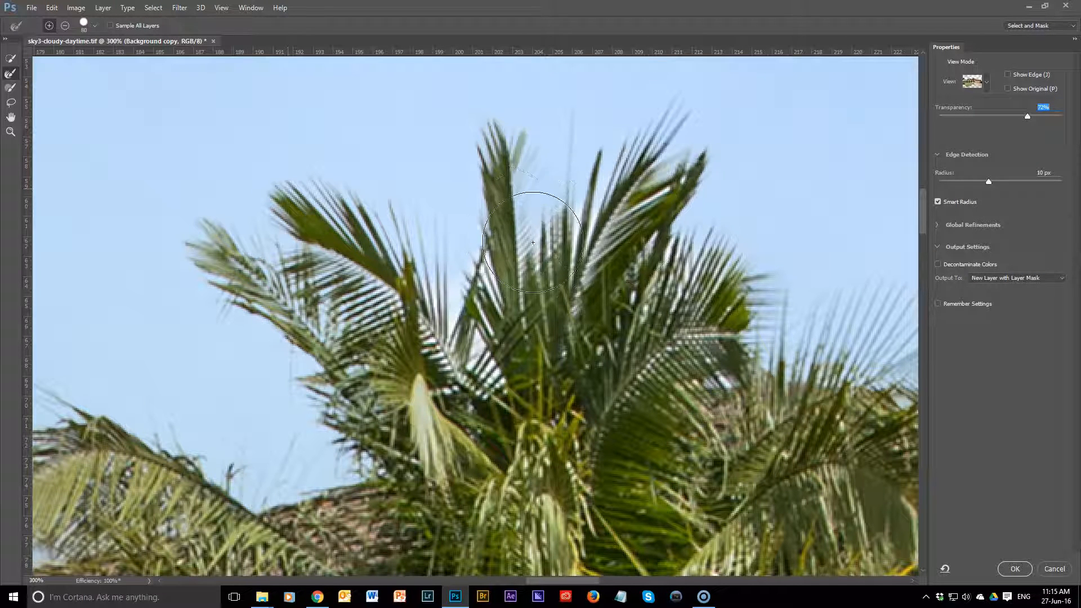
mouse_move(511, 164)
mouse_down()
mouse_move(531, 269)
mouse_move(547, 287)
mouse_move(681, 159)
mouse_up()
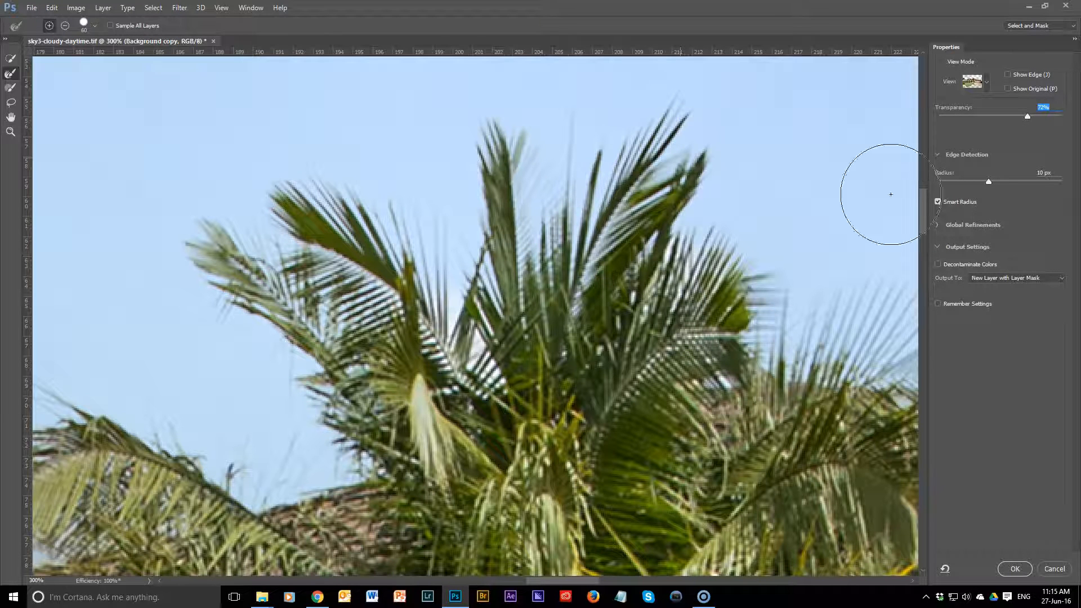
Step: Raise the preview transparency to 100% and refine the old sky left between the entrance palm's central fronds
drag(1028, 116, 1062, 116)
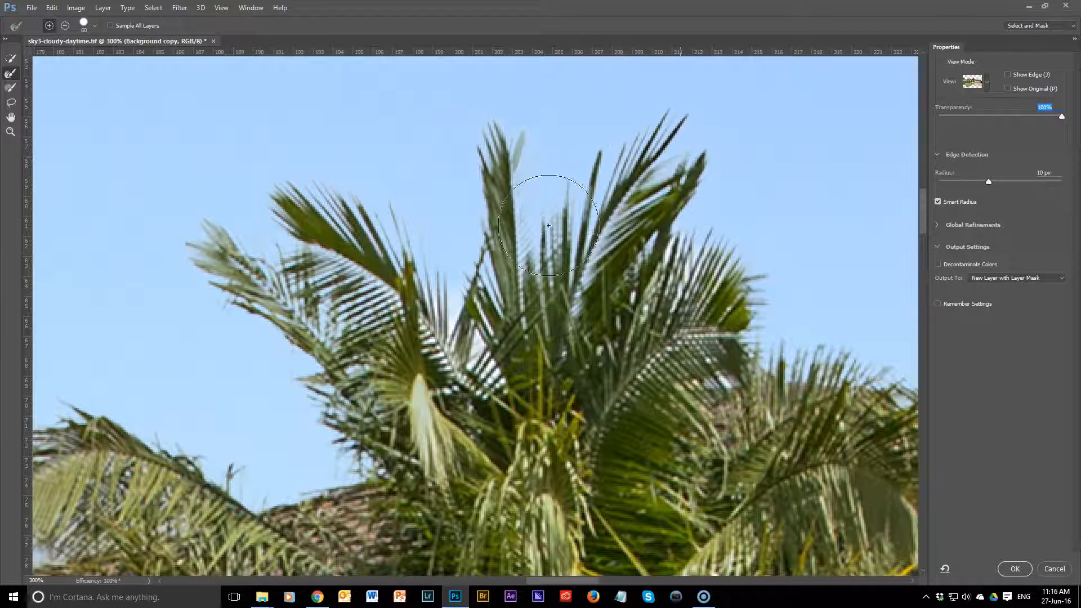
drag(476, 170, 500, 324)
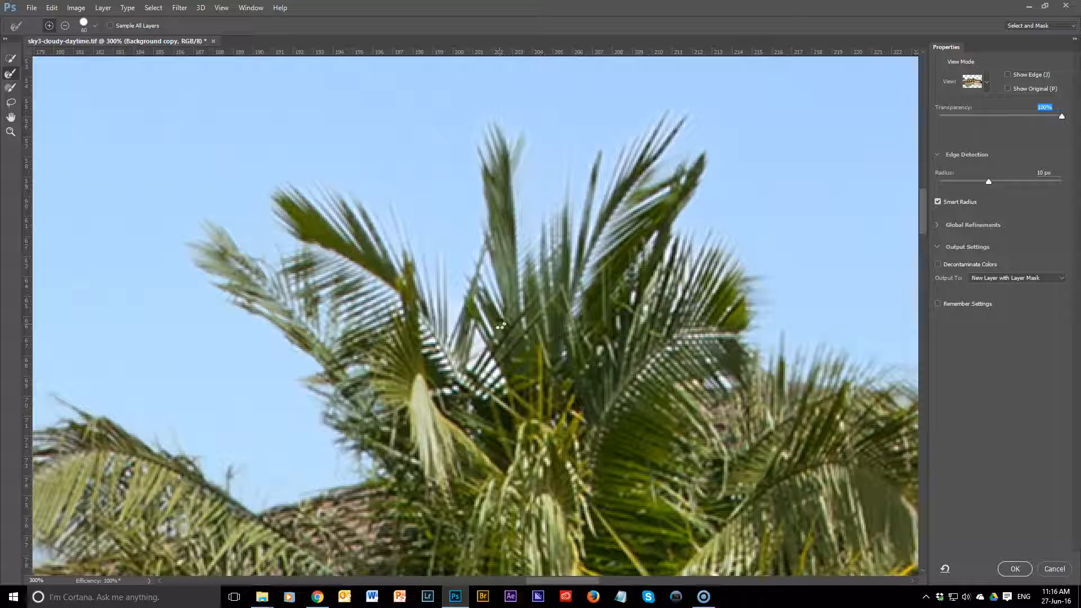
drag(499, 324, 459, 329)
Step: Lower the preview transparency to 81% and recover the entrance palm's right fronds over the roof with the Refine Edge Brush at size 150
drag(1059, 120, 1038, 112)
drag(707, 329, 446, 279)
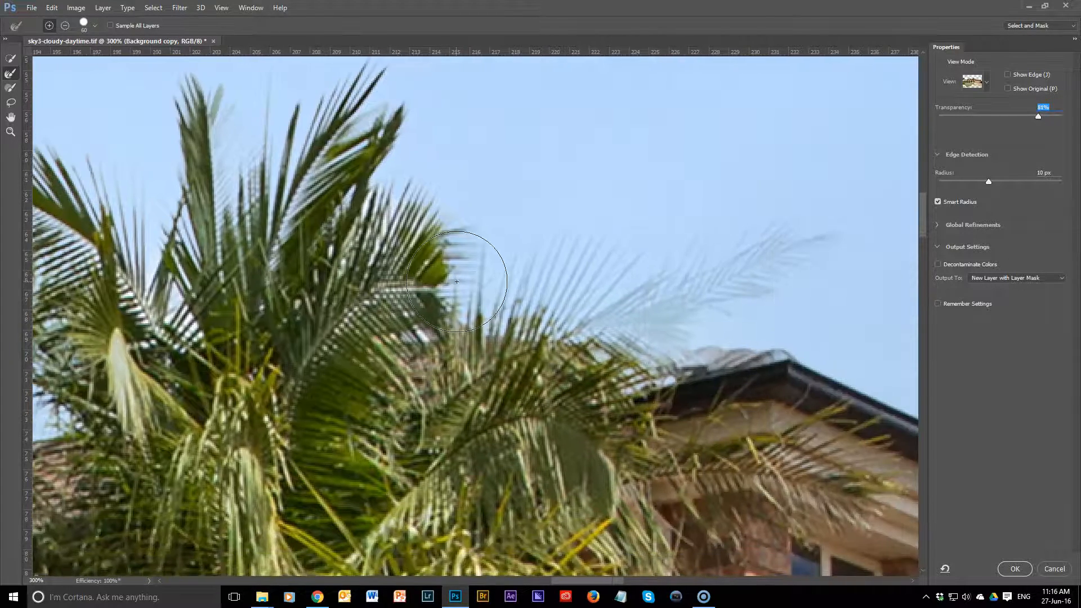
key(bracketright)
key(bracketright)
key(bracketright)
key(bracketright)
key(bracketright)
key(bracketright)
mouse_move(529, 292)
mouse_down()
mouse_move(687, 266)
mouse_move(774, 240)
mouse_up()
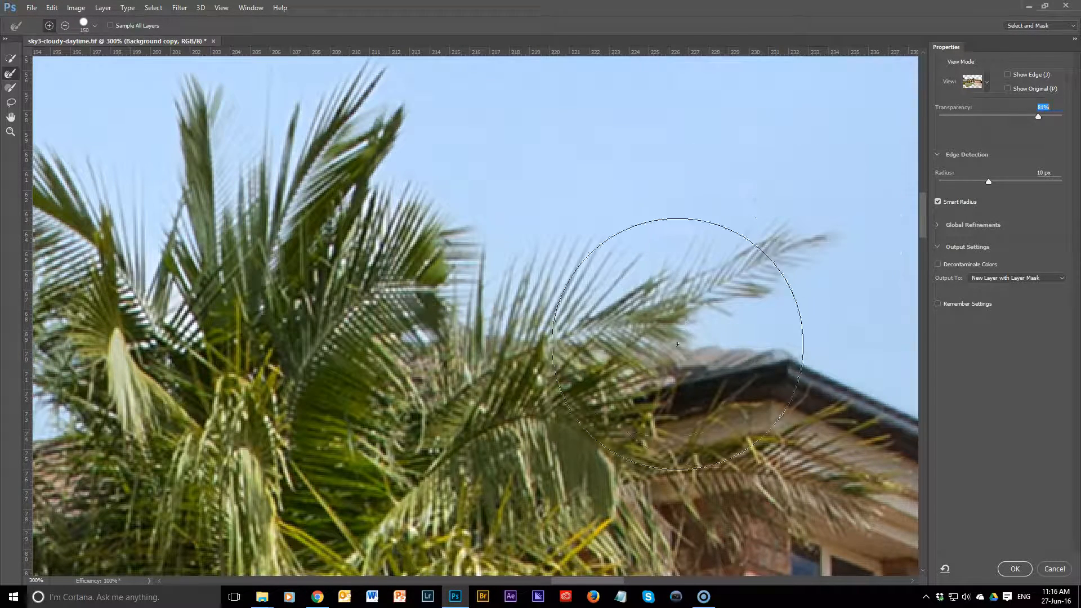
drag(739, 361, 742, 345)
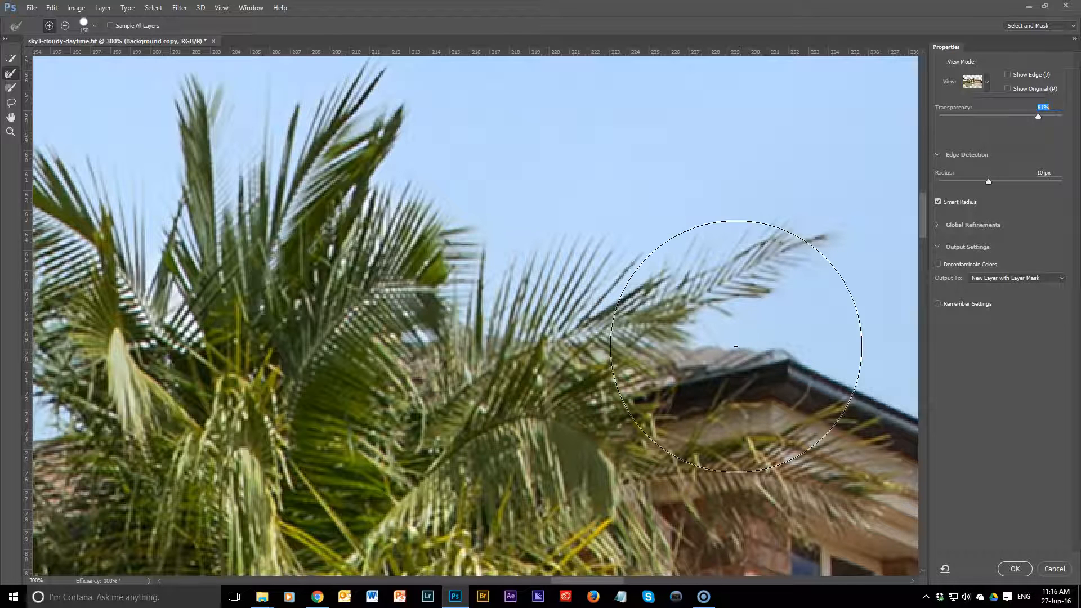
Step: Return the preview transparency to 100% and examine the mask along the house and garage roof edges across the photo's right side
drag(1045, 117, 1062, 117)
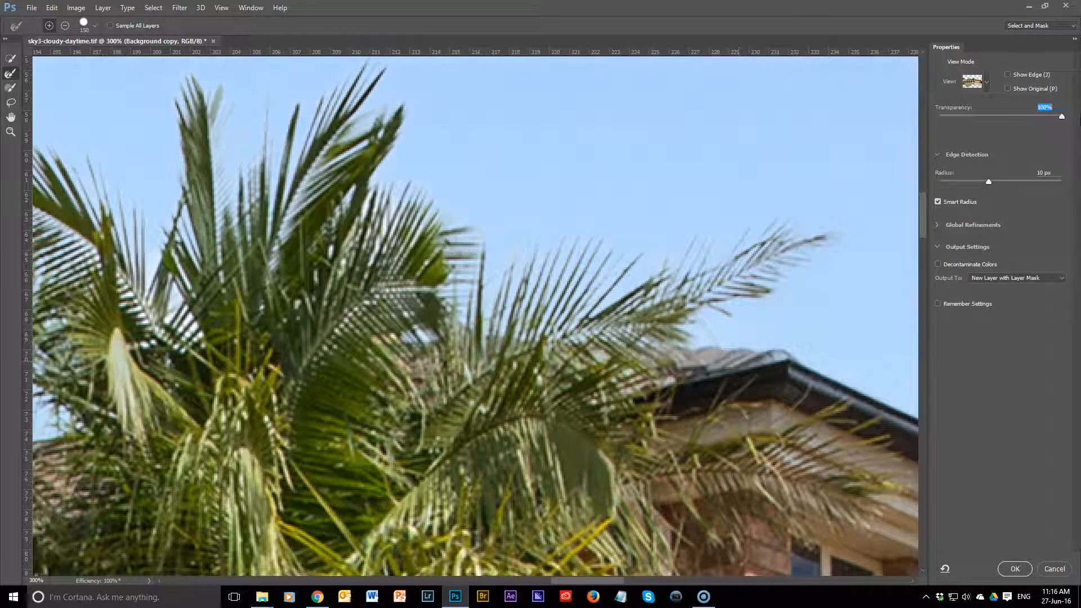
drag(659, 402, 300, 356)
drag(760, 420, 555, 307)
drag(788, 405, 565, 315)
drag(633, 386, 320, 210)
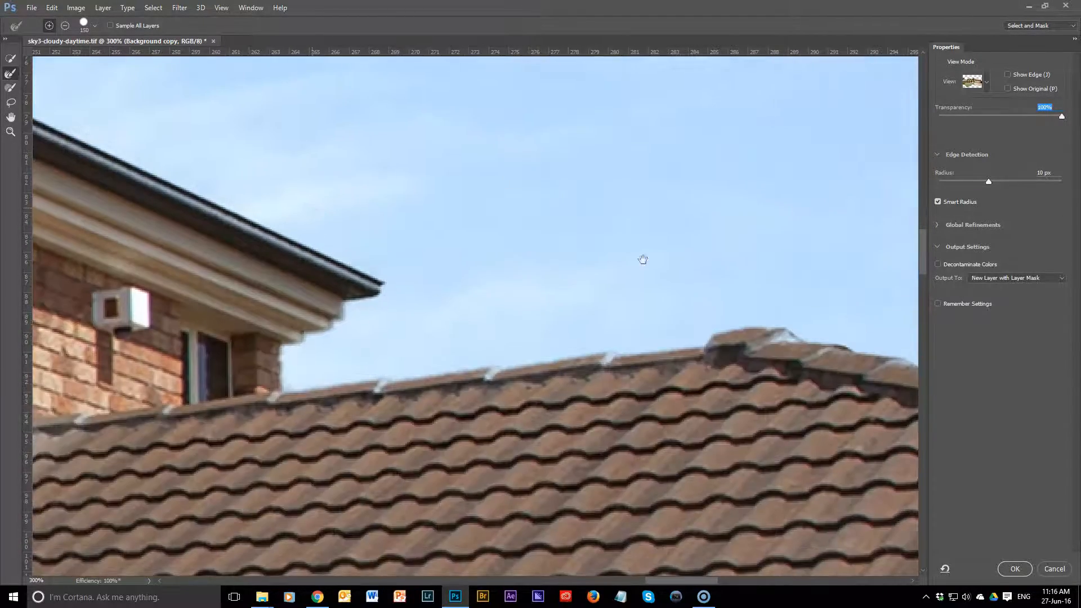
drag(679, 251, 246, 184)
drag(709, 288, 332, 276)
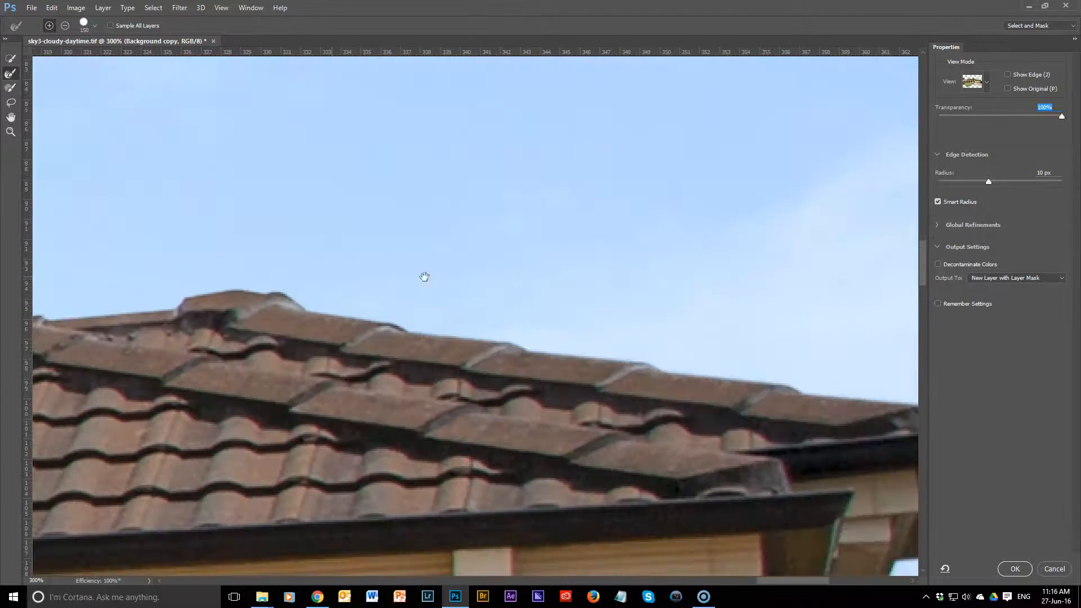
drag(666, 288, 268, 280)
drag(400, 573, 473, 233)
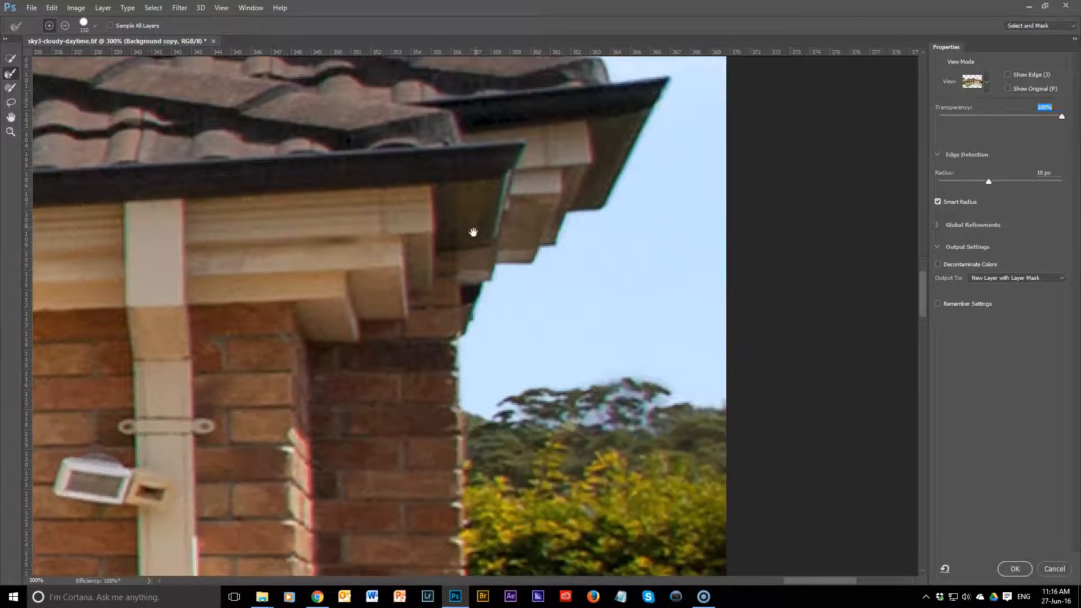
drag(380, 295, 555, 332)
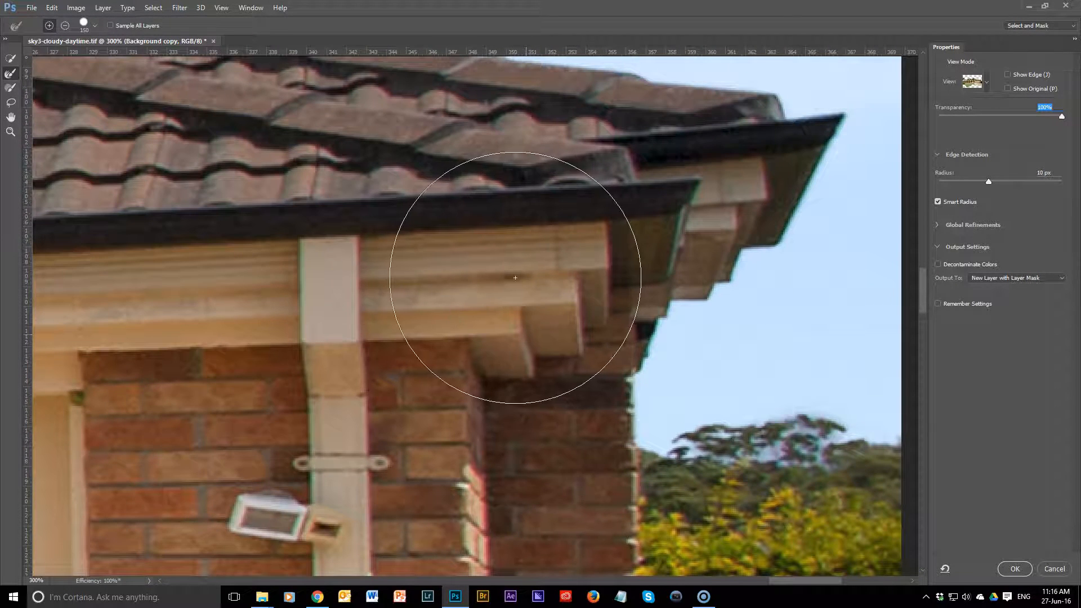
key(ctrl+minus)
key(ctrl+minus)
key(ctrl+minus)
key(ctrl+minus)
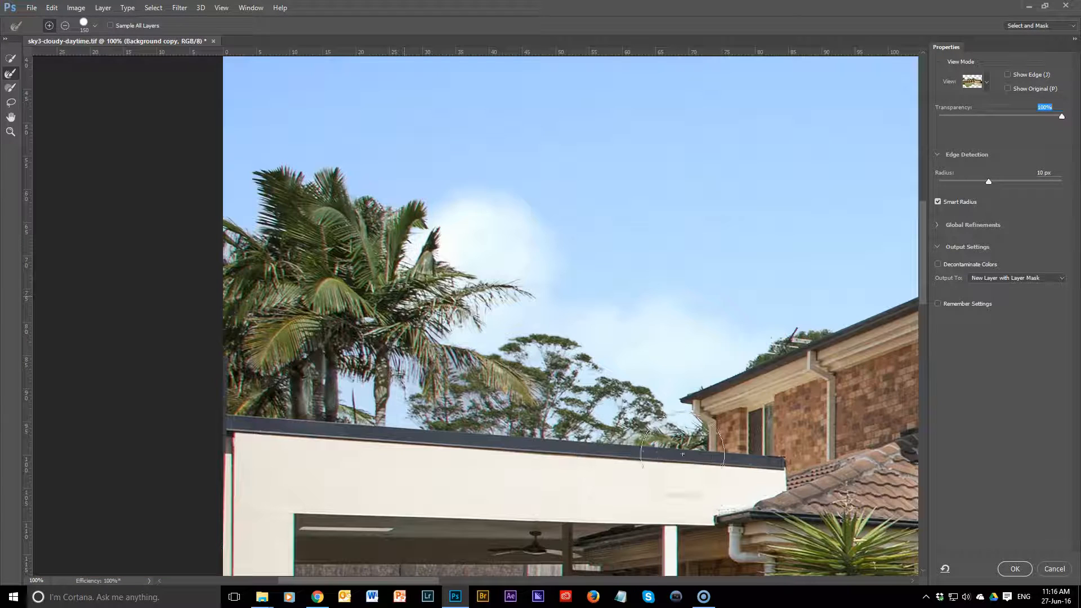
drag(795, 379, 632, 435)
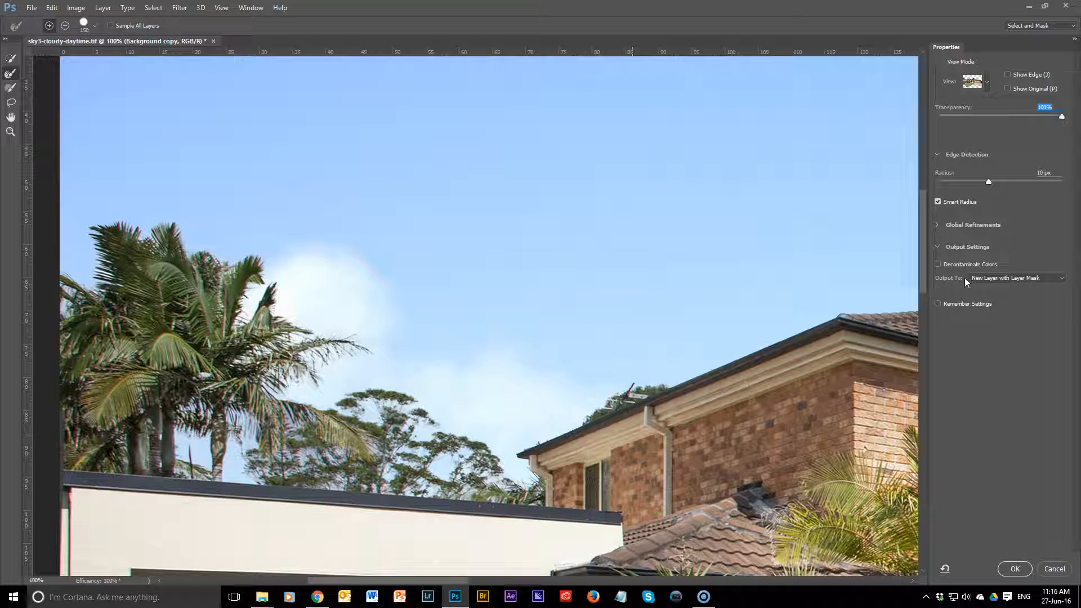
Step: Keep the output as New Layer with Layer Mask and enable Decontaminate Colors
click(1021, 278)
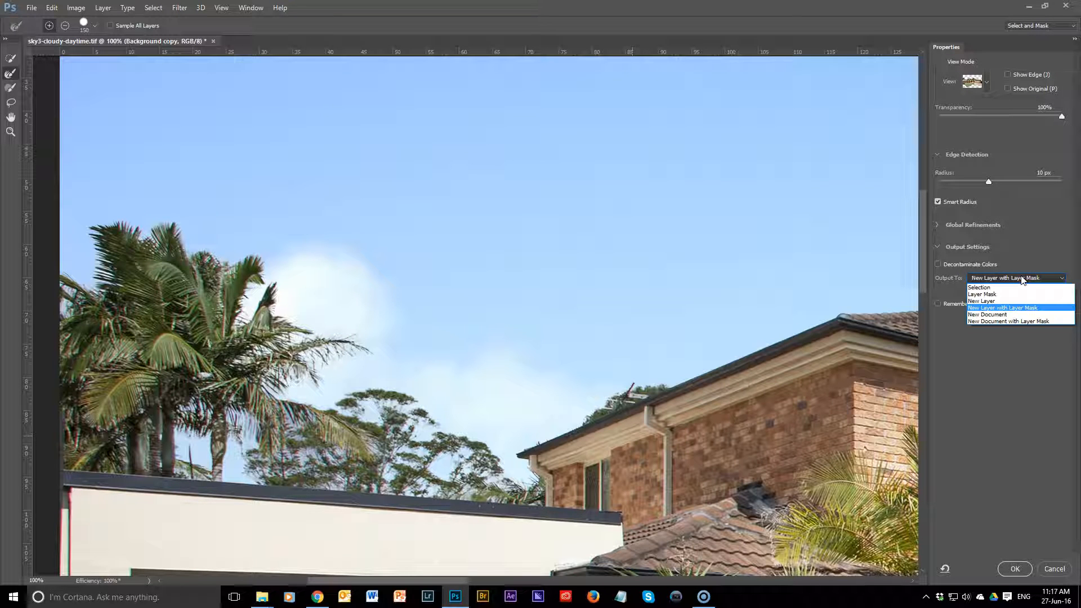
click(1023, 278)
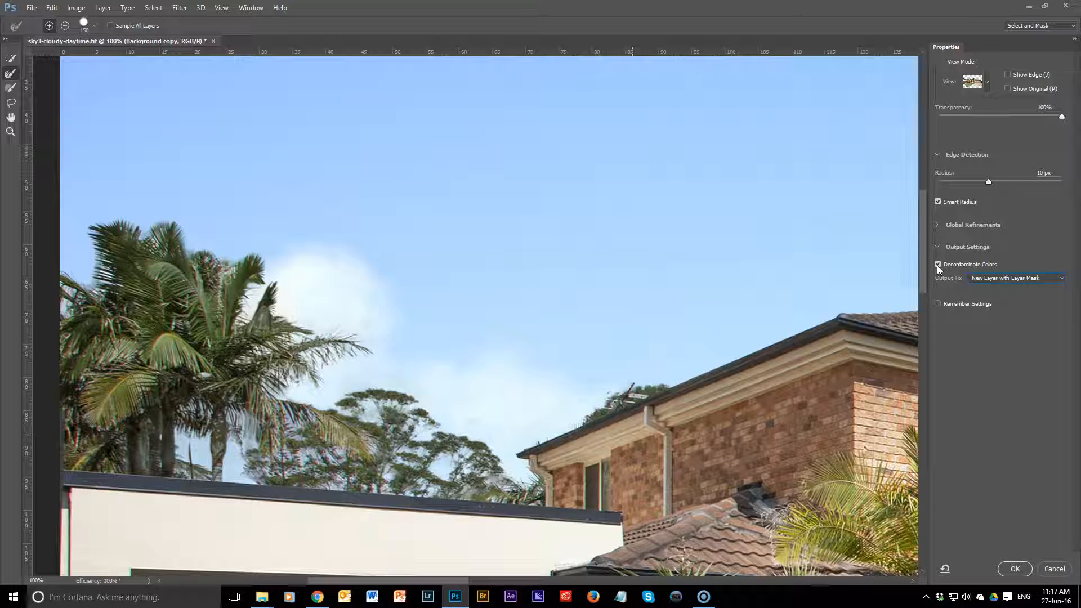
Step: Refine the outer fronds of the palm at the photo's far left with the Refine Edge Brush at size 150
mouse_move(112, 319)
mouse_down()
mouse_move(245, 339)
mouse_move(298, 309)
mouse_move(289, 243)
mouse_up()
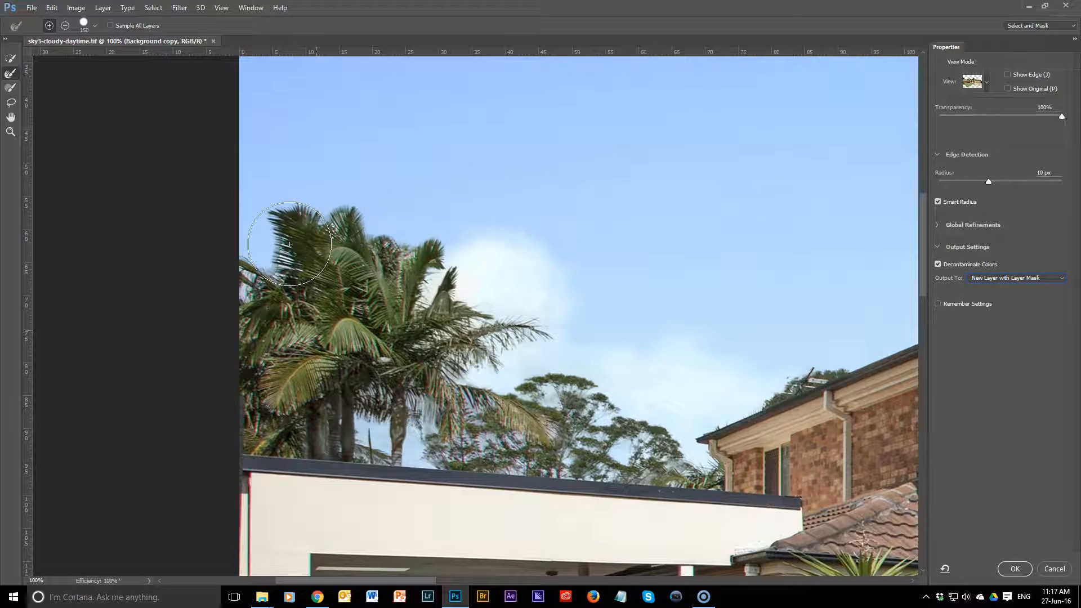
key(ctrl+plus)
key(ctrl+plus)
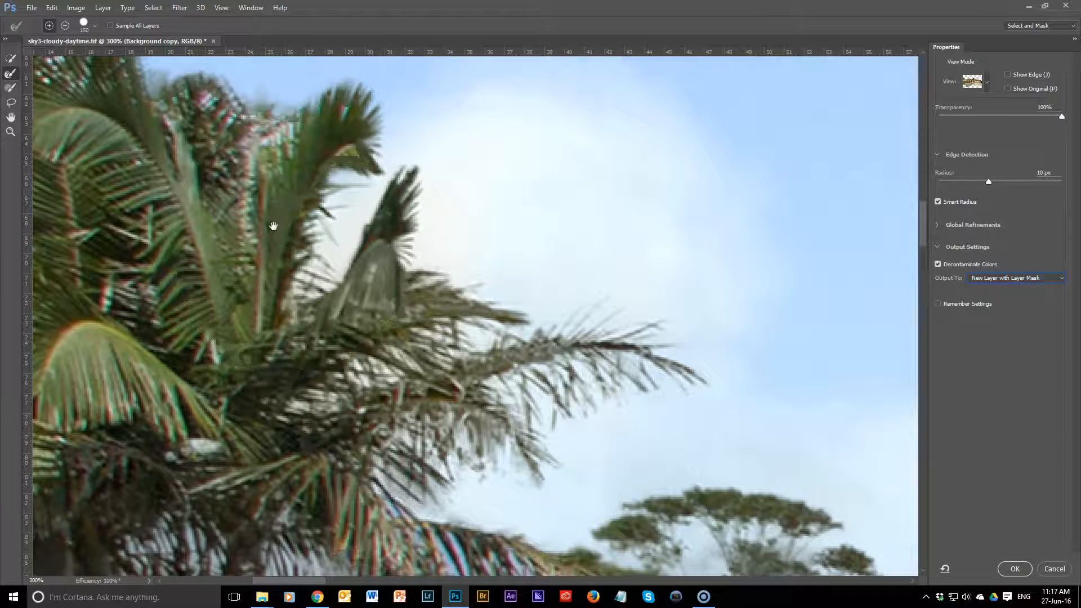
drag(289, 244, 816, 361)
drag(619, 316, 585, 367)
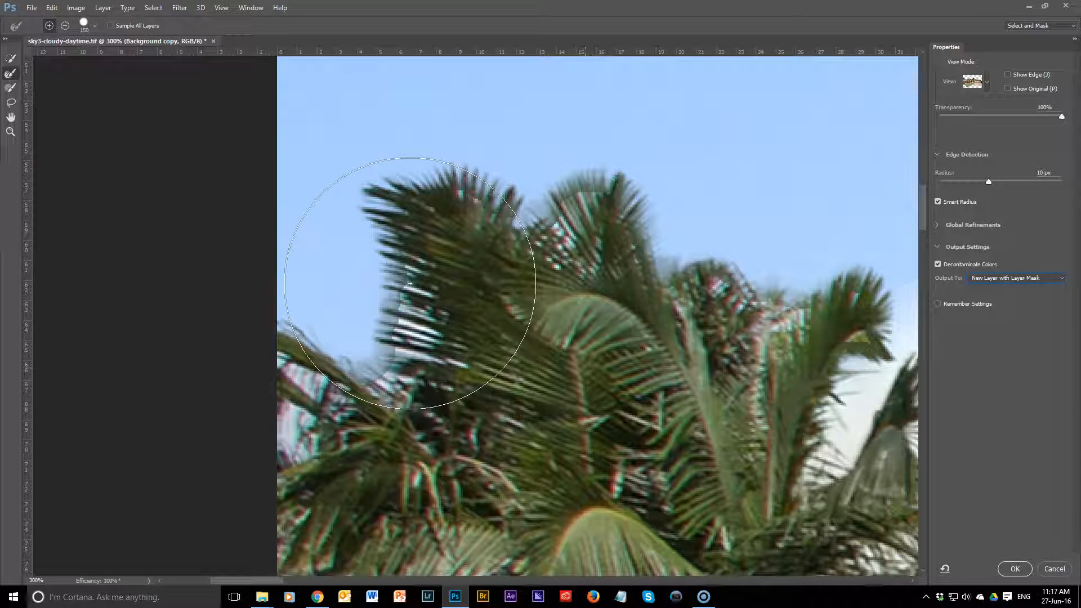
mouse_move(412, 284)
mouse_down()
mouse_move(406, 245)
mouse_move(395, 376)
mouse_up()
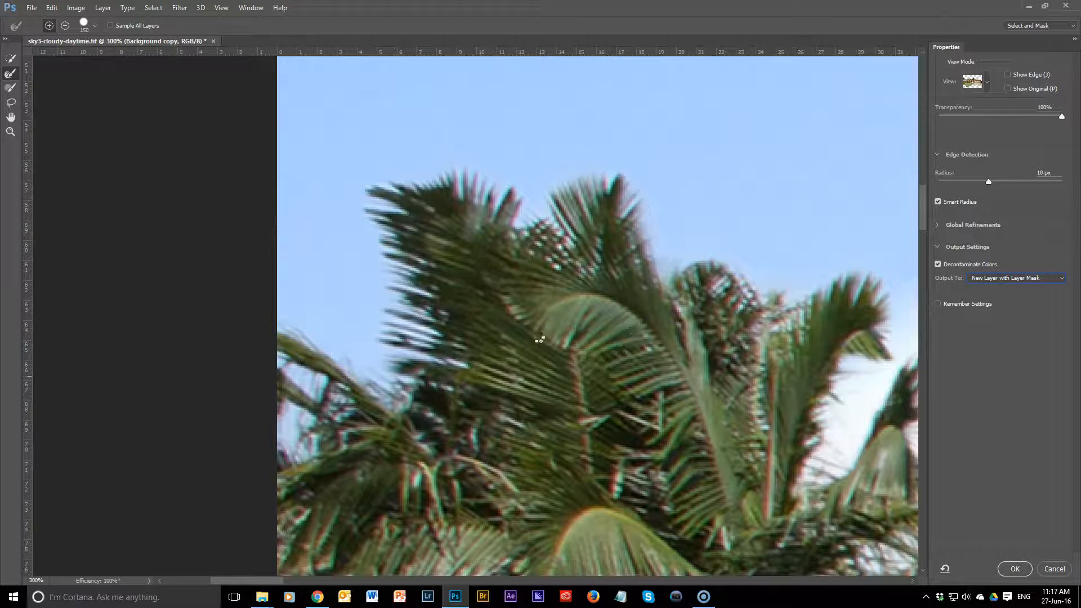
Step: Refine the hanging palm fronds and the background tree foliage just above the flat roof
drag(672, 419, 339, 227)
drag(501, 413, 508, 213)
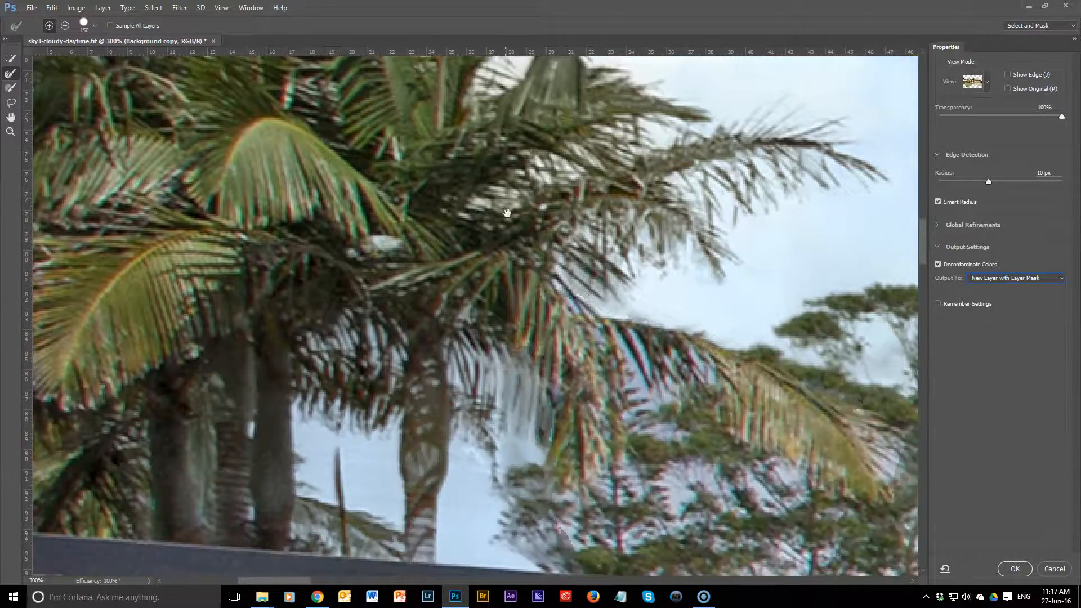
drag(560, 367, 544, 273)
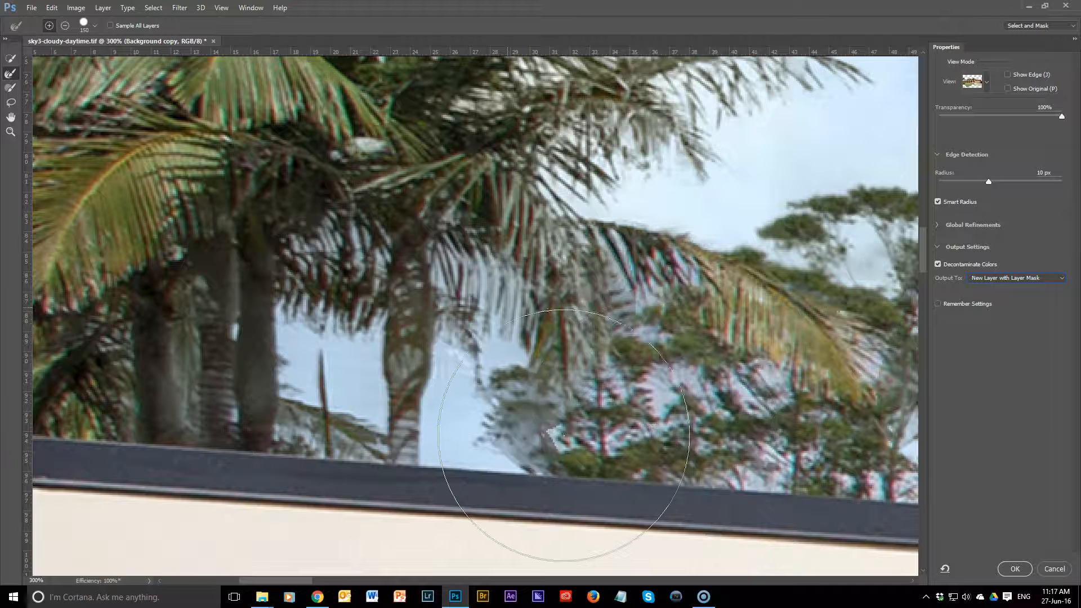
mouse_move(557, 431)
mouse_down()
mouse_move(526, 397)
mouse_move(527, 431)
mouse_up()
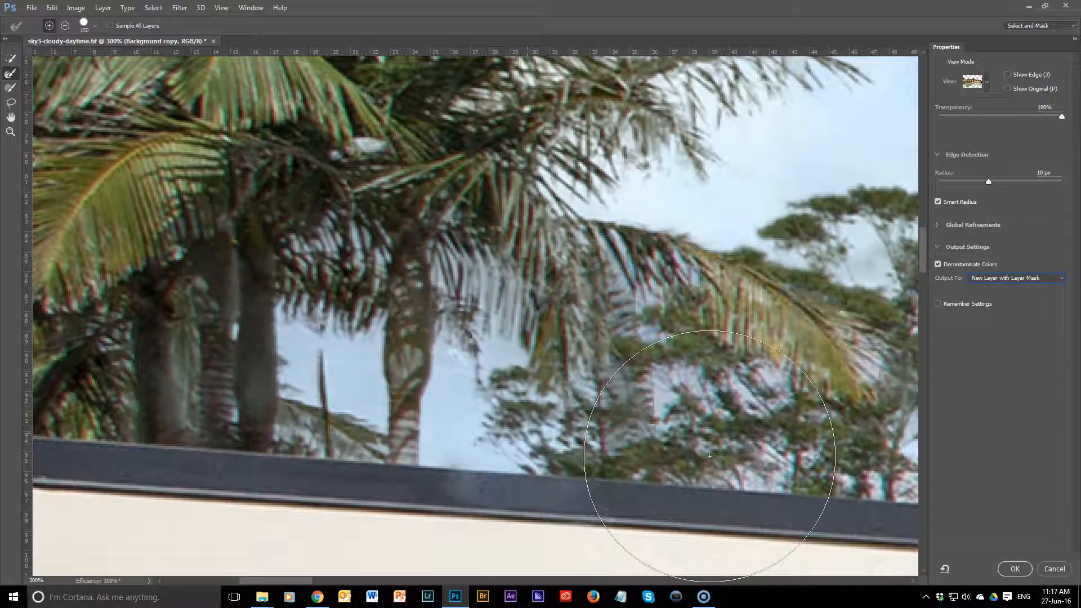
Step: Restore the flat roof's dark edge beneath the palms with the Quick Selection tool
click(13, 59)
drag(440, 509, 652, 536)
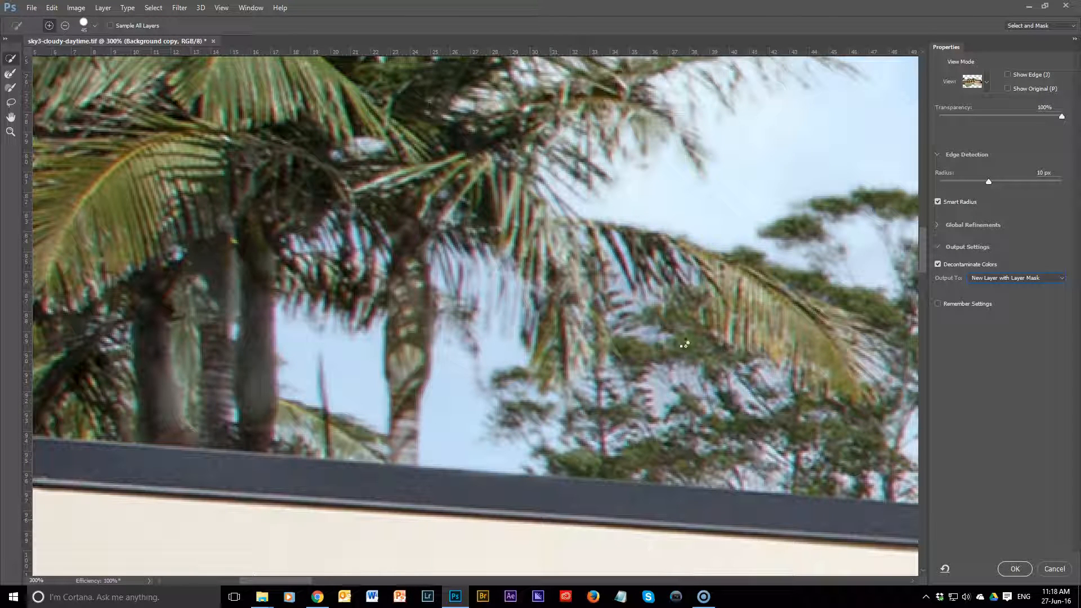
drag(753, 331, 507, 423)
drag(265, 173, 735, 436)
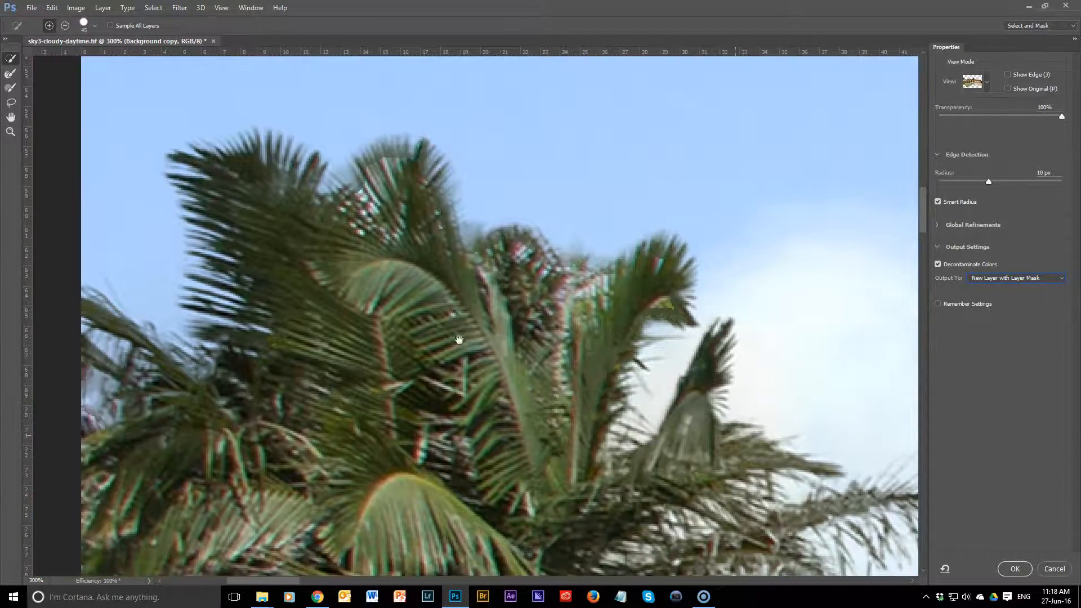
Step: Refine the upper crowns of the far-left palms against the sky with the Refine Edge Brush at size 150
drag(459, 340, 594, 396)
click(9, 75)
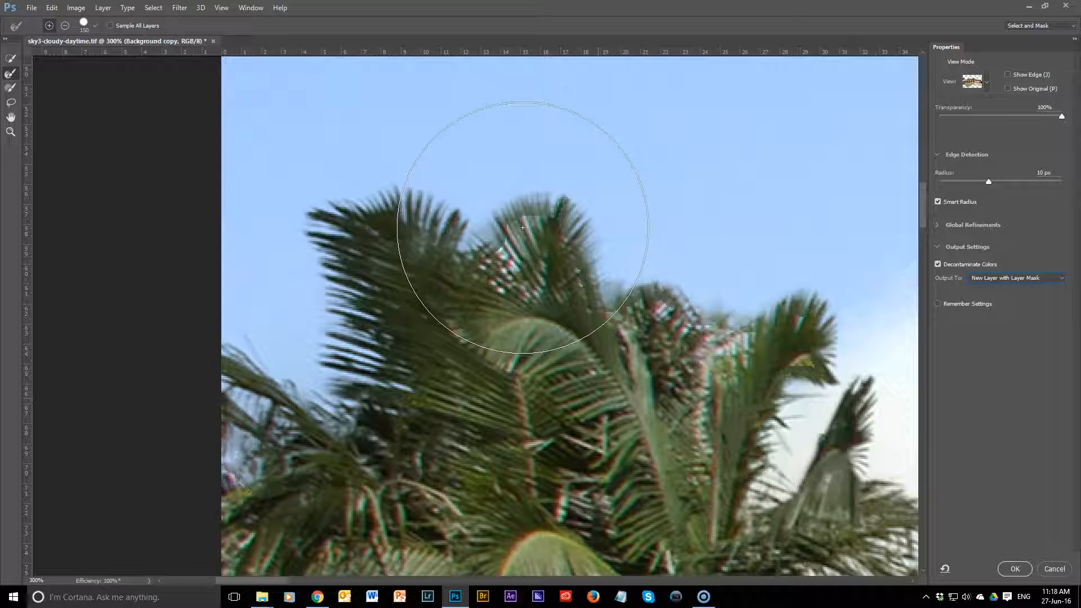
drag(522, 227, 521, 212)
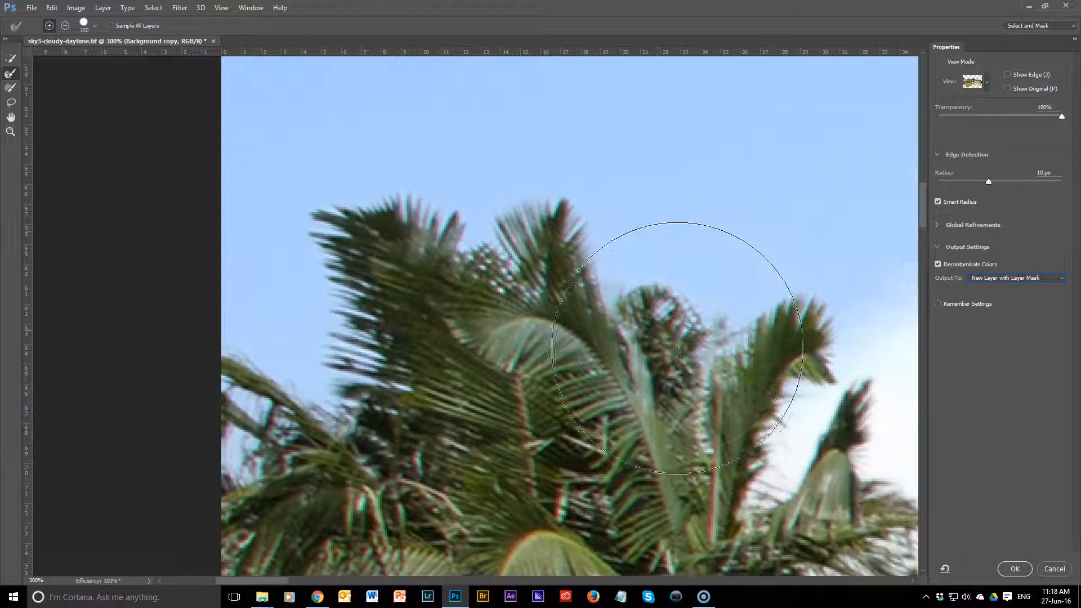
click(748, 341)
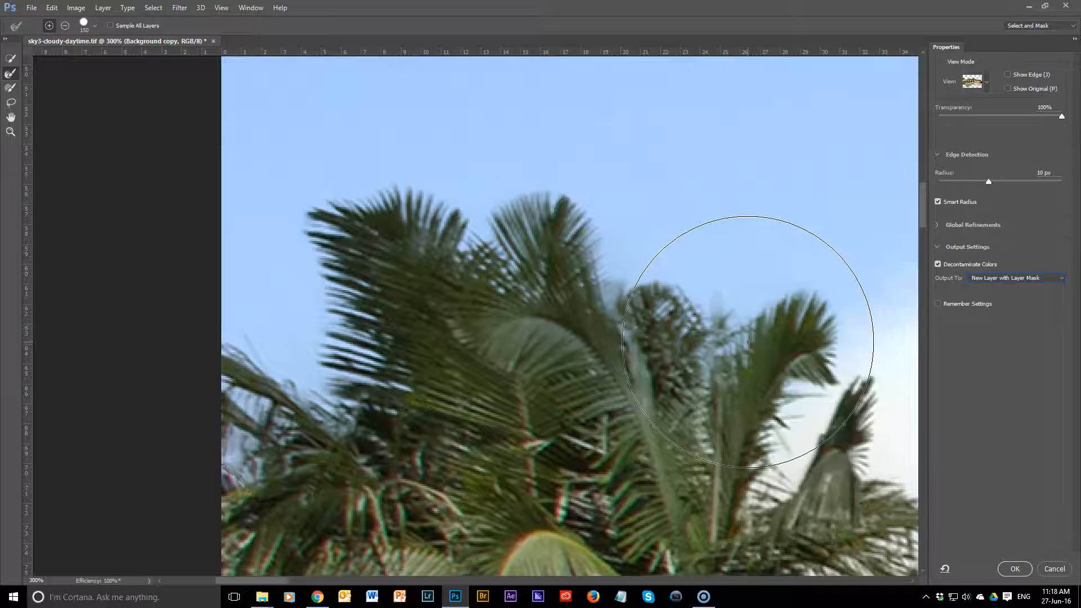
Step: Refine the inner and upper fronds of the palm in front of the house with the Refine Edge Brush
scroll(748, 342, down, 5)
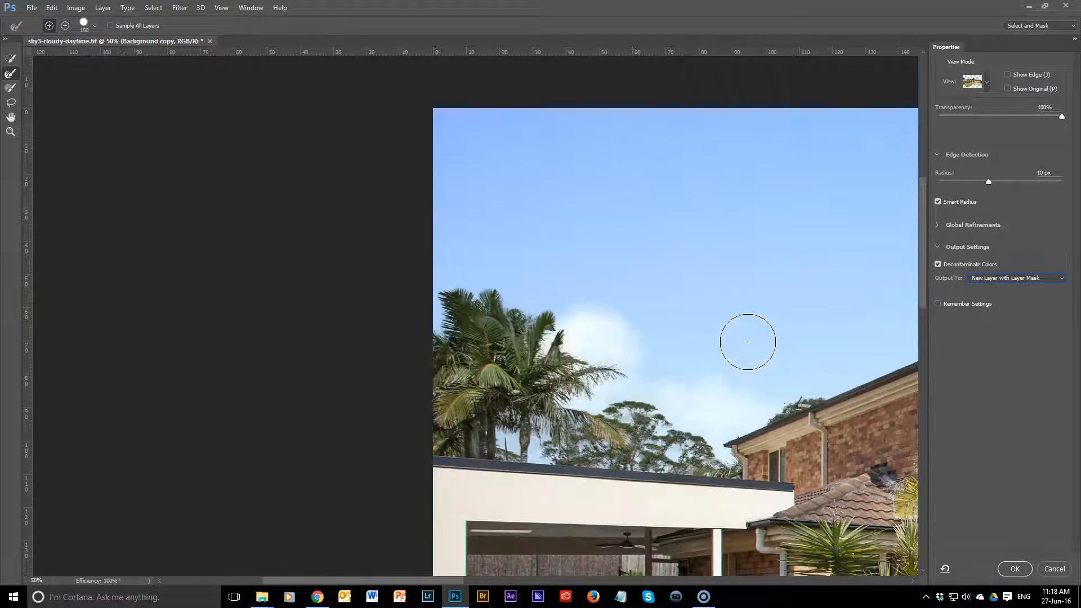
scroll(747, 342, down, 1)
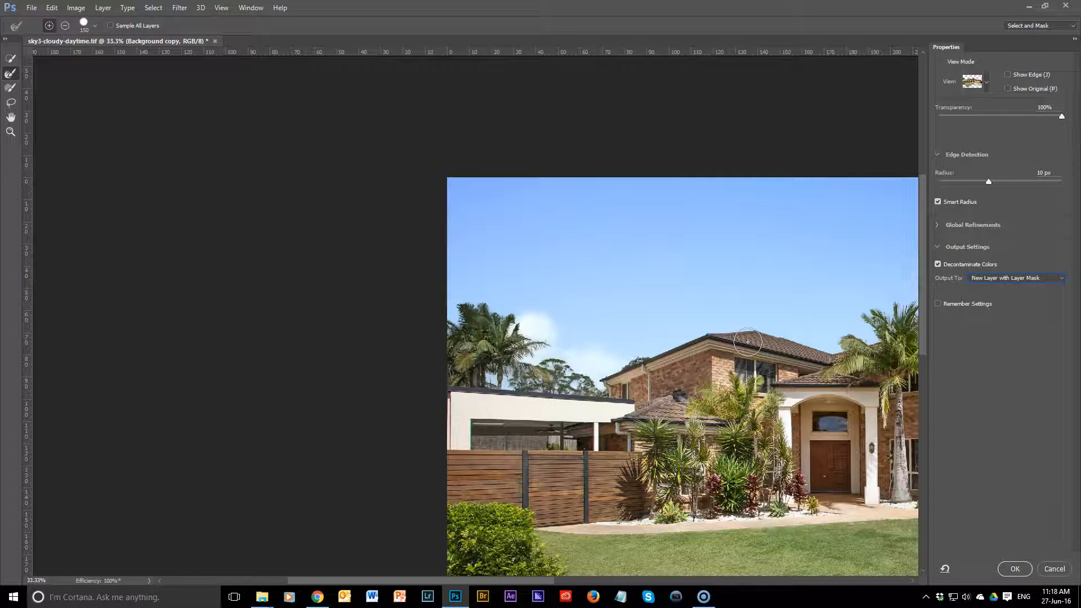
drag(751, 344, 406, 324)
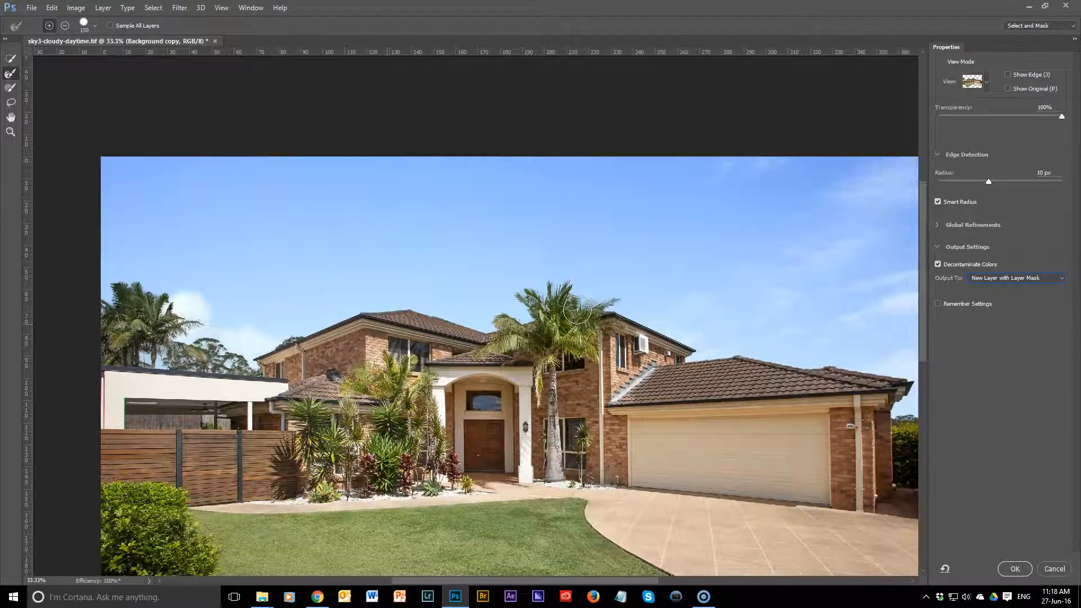
drag(578, 309, 521, 316)
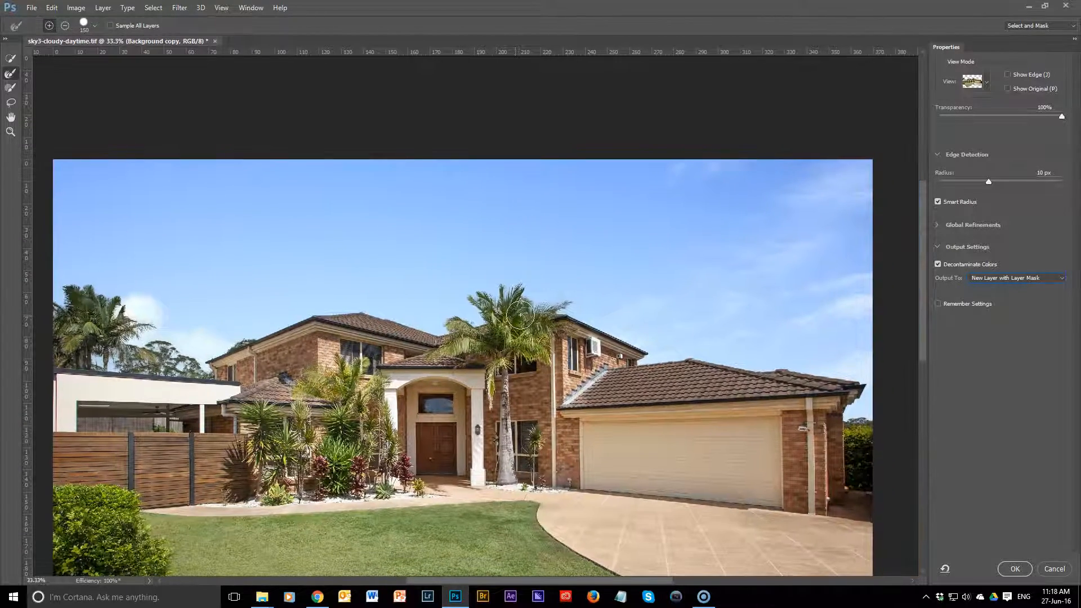
scroll(520, 316, up, 4)
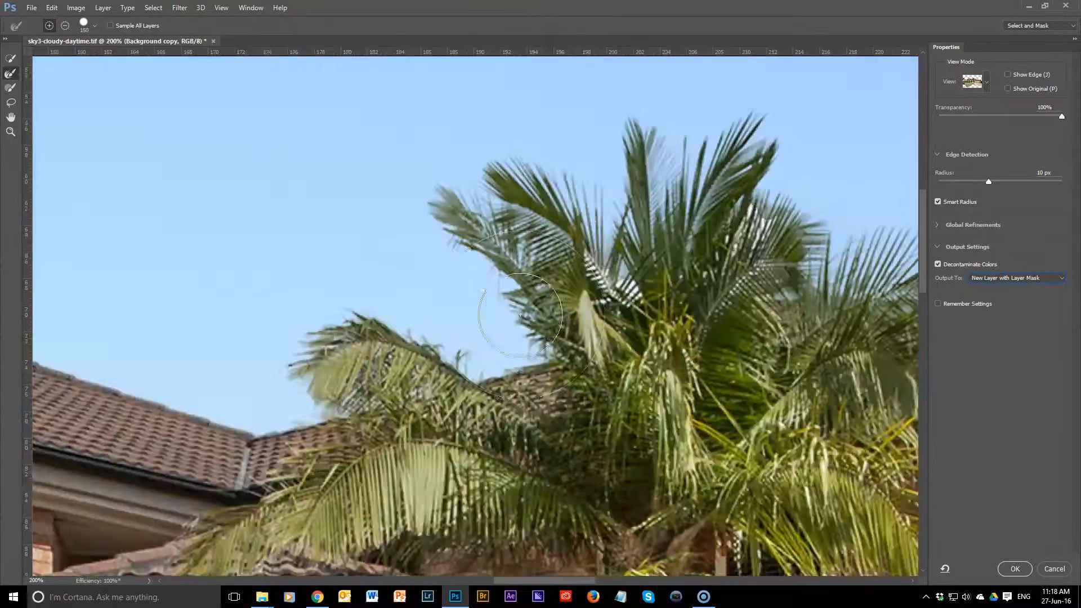
drag(632, 280, 455, 339)
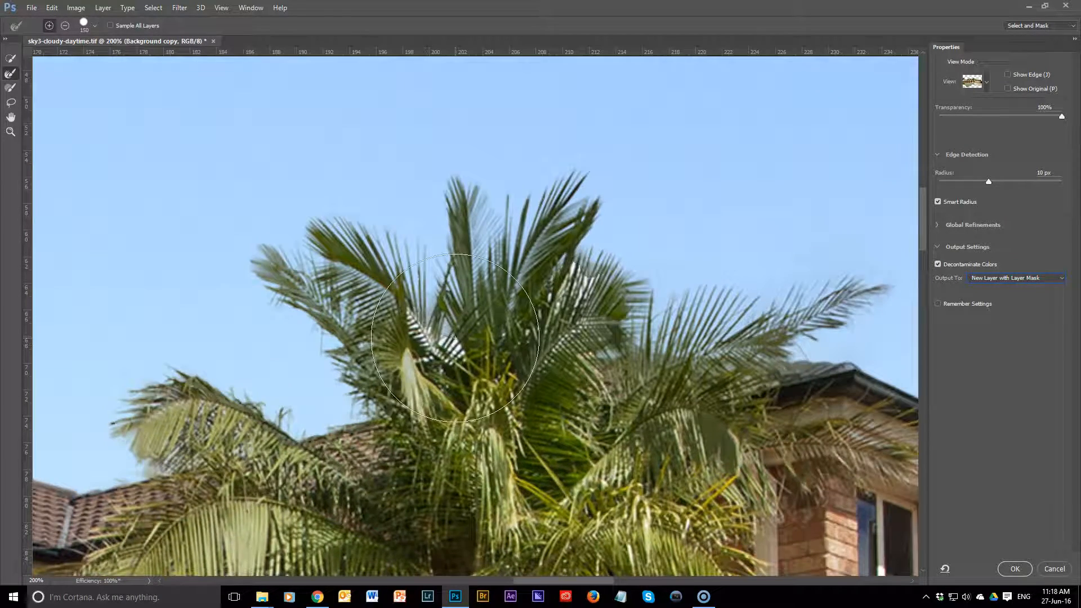
scroll(455, 338, up, 1)
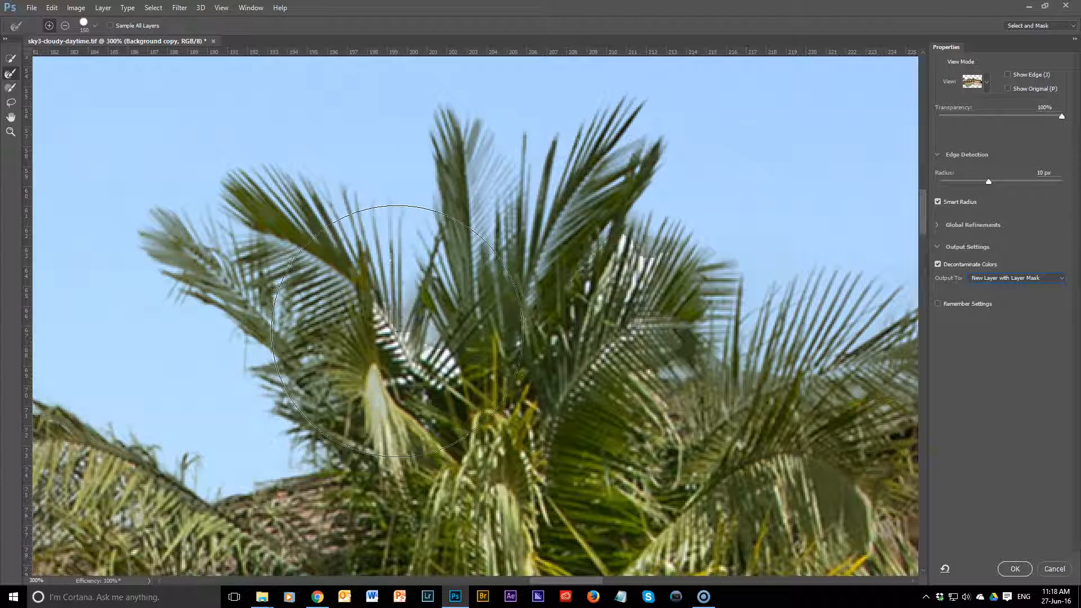
mouse_move(422, 370)
mouse_down()
mouse_move(489, 353)
mouse_move(644, 251)
mouse_up()
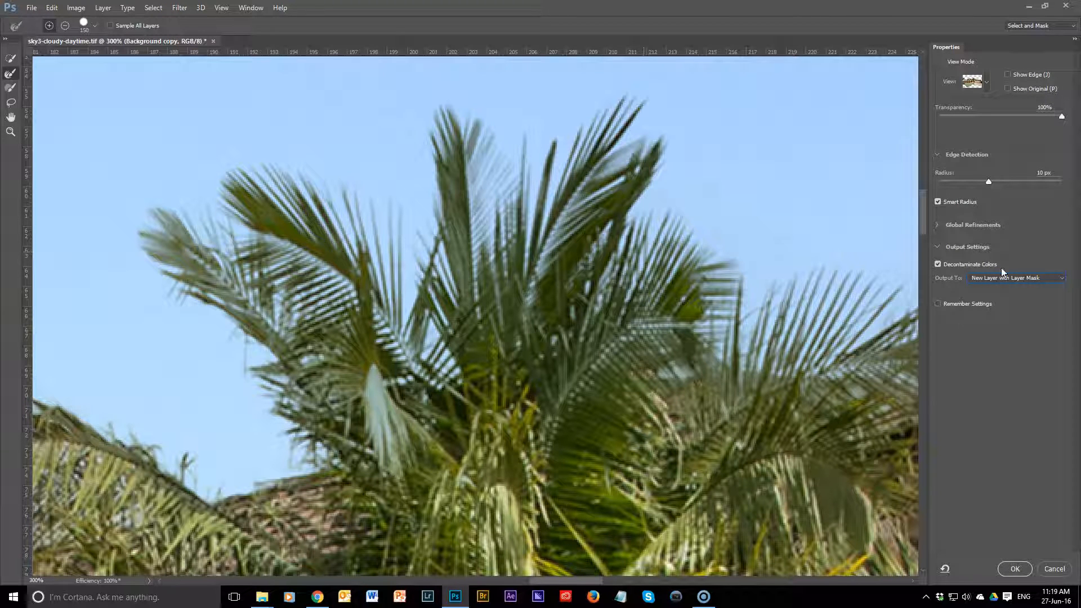
Step: Compare the central palm's fringes with Decontaminate Colors off and on, leaving it enabled
click(937, 265)
click(937, 265)
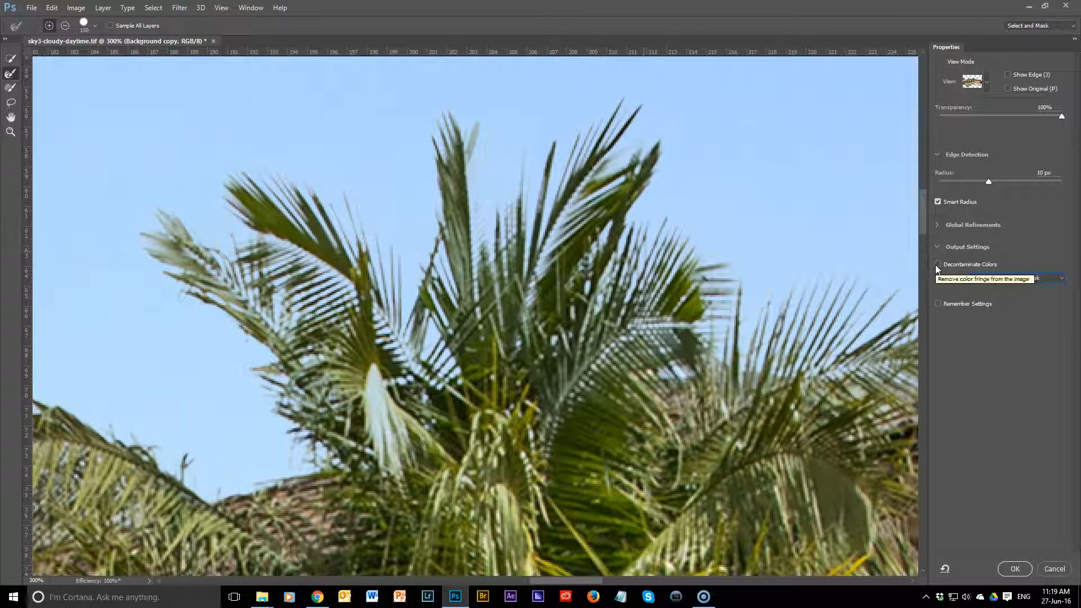
click(937, 265)
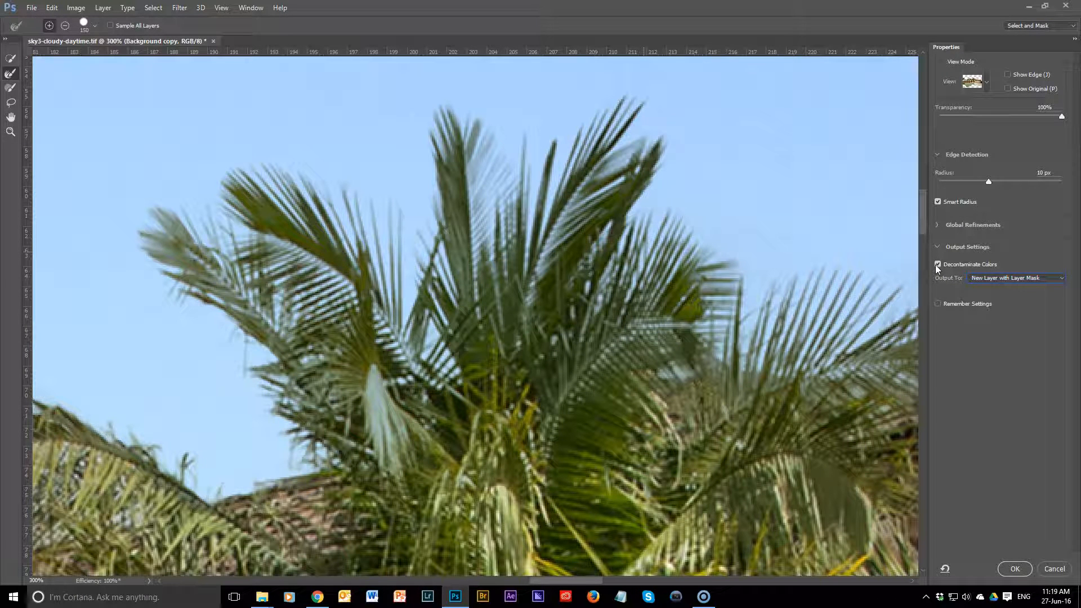
Step: Follow the roofline to the garage's far end and refine the distant tree foliage beside its brick wall
drag(788, 371, 390, 341)
drag(595, 374, 259, 214)
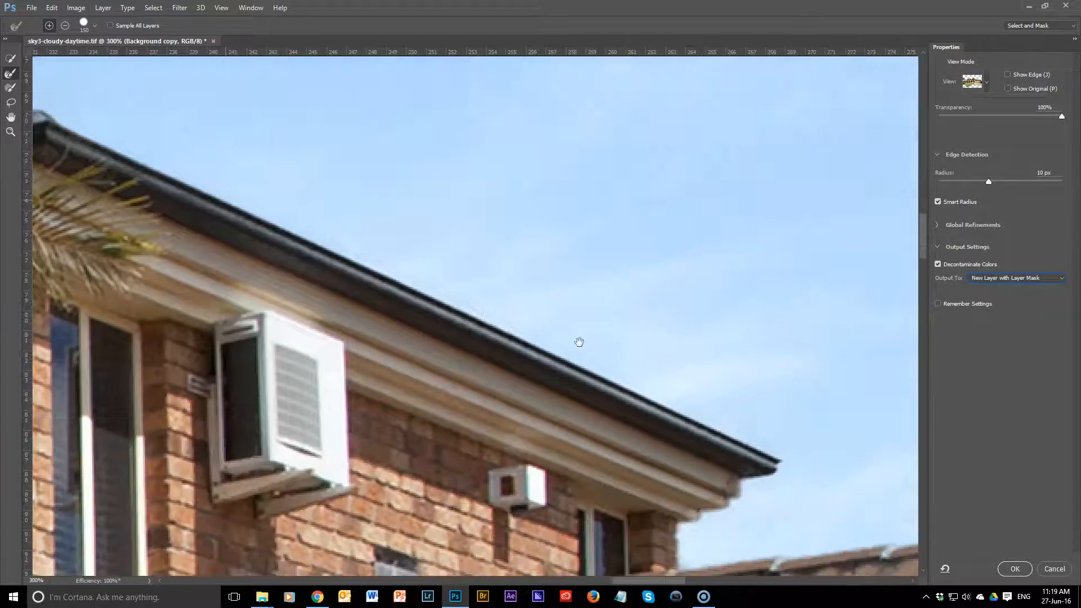
drag(735, 434, 581, 339)
drag(683, 401, 562, 336)
drag(703, 382, 257, 315)
drag(636, 370, 132, 194)
drag(640, 296, 197, 262)
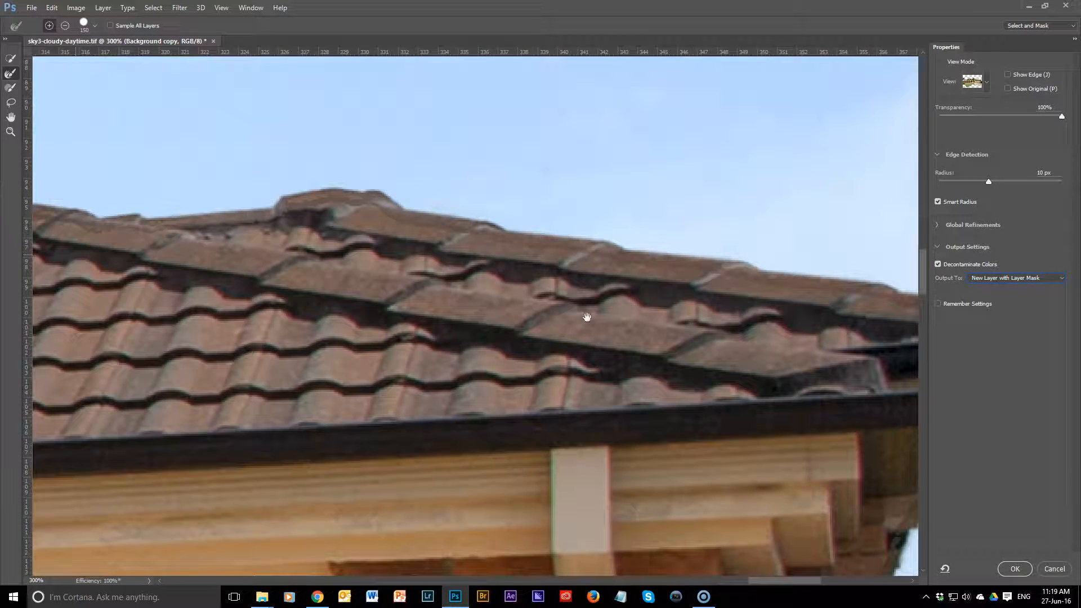
drag(586, 315, 333, 278)
mouse_move(553, 336)
mouse_down()
mouse_move(487, 232)
mouse_move(477, 287)
mouse_up()
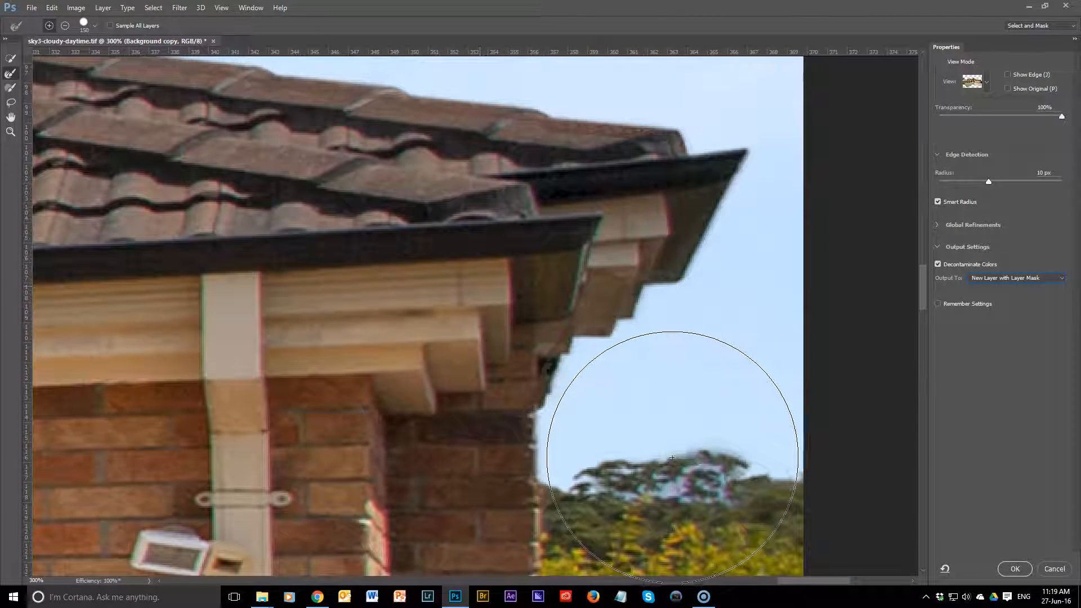
mouse_move(668, 463)
mouse_down()
mouse_move(608, 494)
mouse_move(692, 464)
mouse_up()
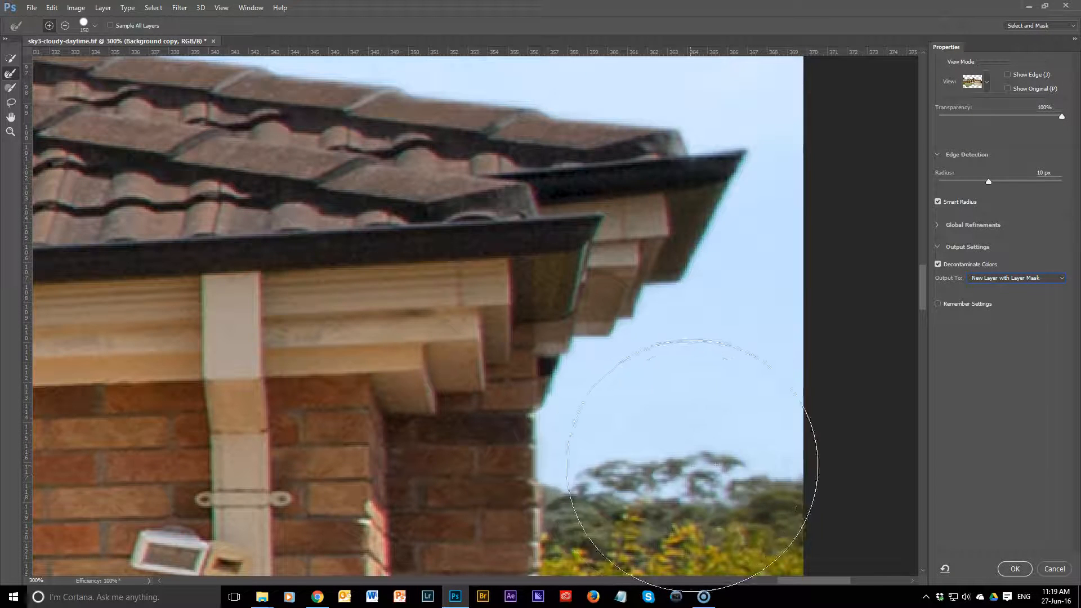
Step: Restore the garage's brick corner and eave edge with the Quick Selection tool at size 25
key(b)
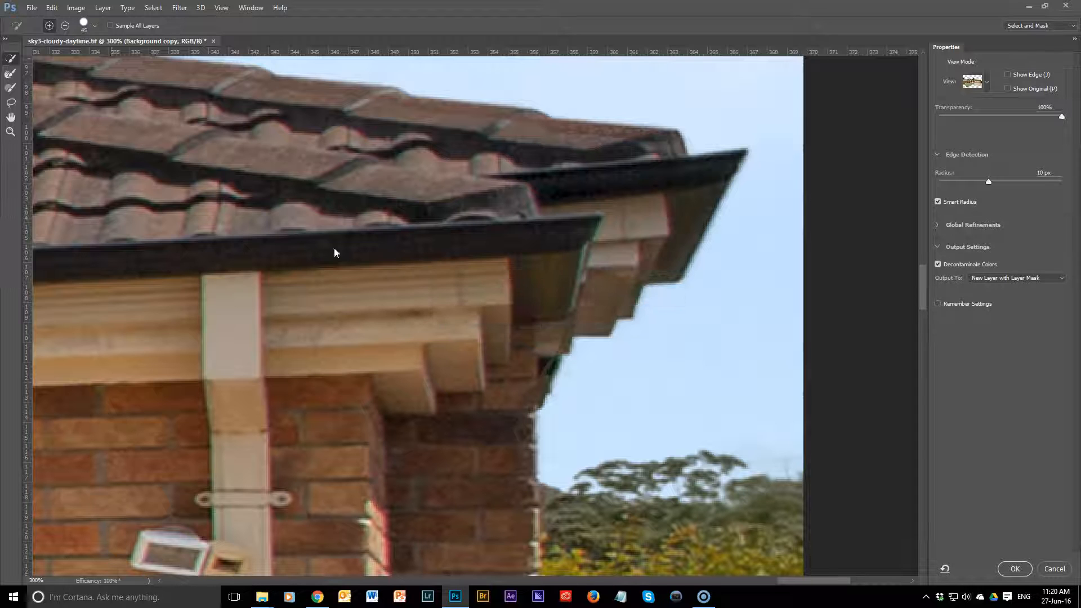
key(bracketleft)
key(bracketleft)
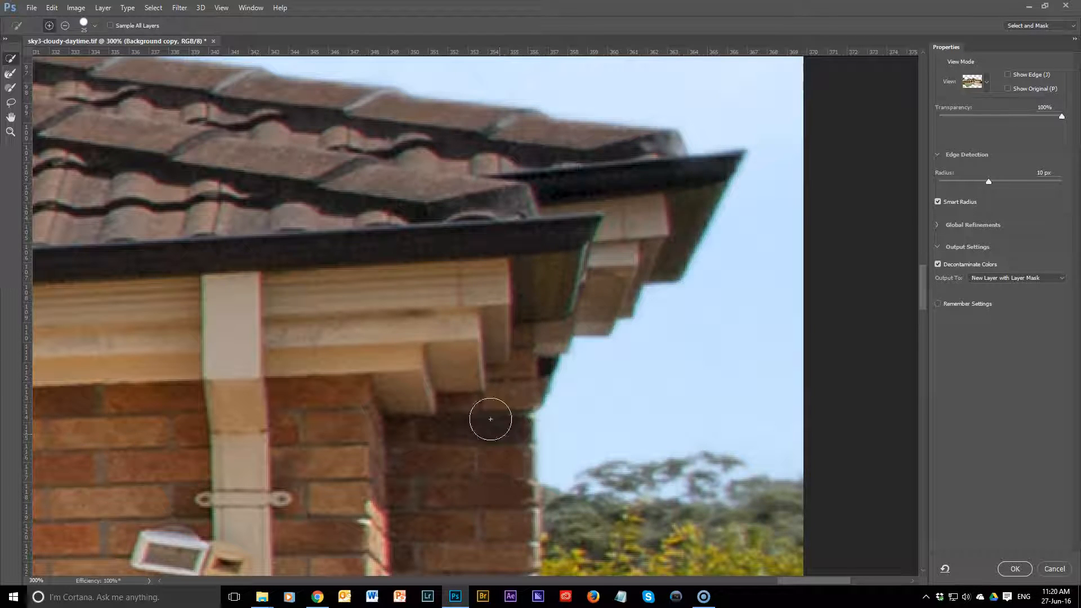
mouse_move(589, 309)
mouse_down()
mouse_move(623, 248)
mouse_move(559, 222)
mouse_up()
Step: Refine the wall edge just beneath the garage eave with the Refine Edge Brush at size 80
click(11, 73)
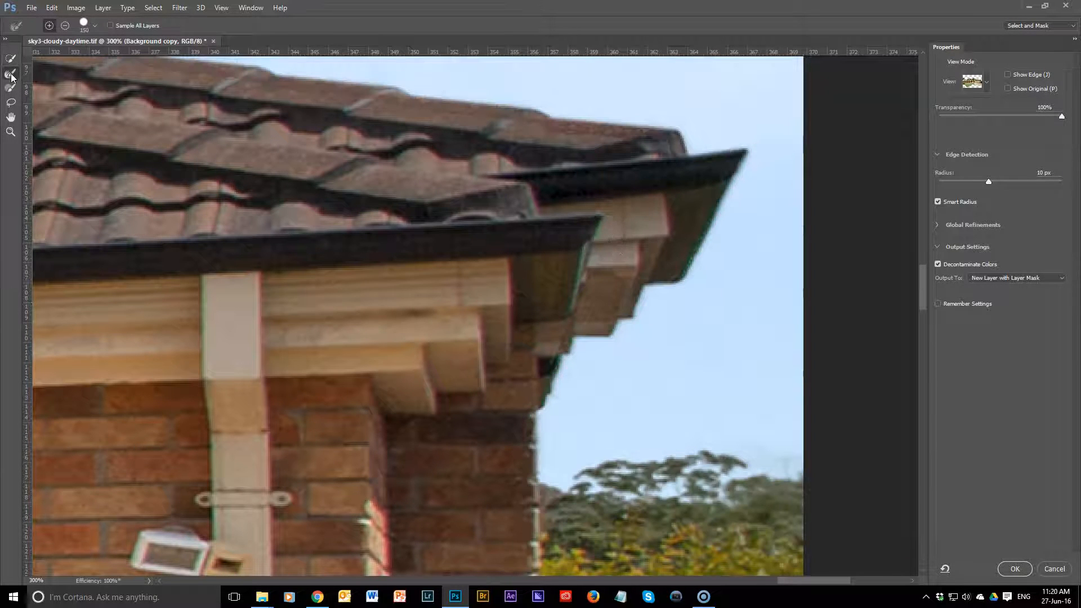
key(bracketleft)
key(bracketleft)
key(bracketleft)
drag(566, 340, 529, 408)
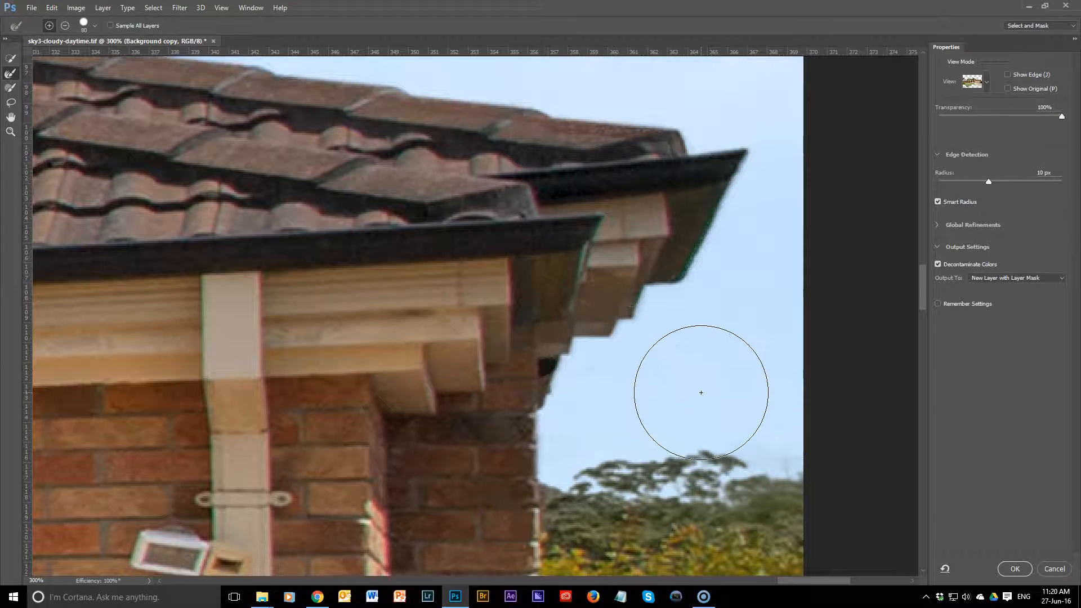
Step: Apply the Select and Mask refinement to output the masked layer
key(ctrl+minus)
key(ctrl+minus)
key(ctrl+minus)
key(ctrl+minus)
key(ctrl+minus)
key(ctrl+minus)
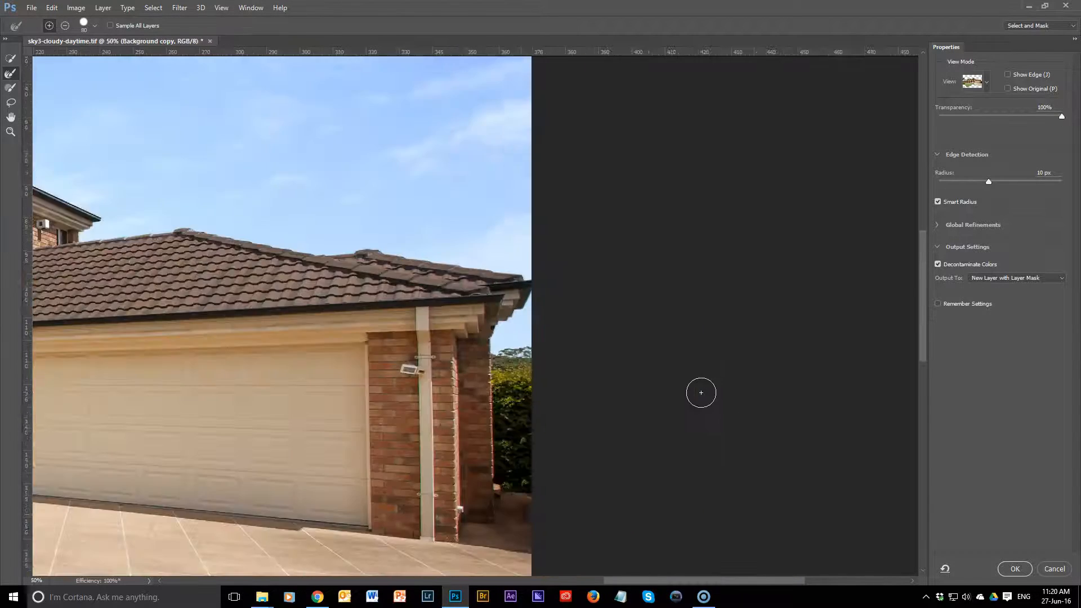
key(ctrl+minus)
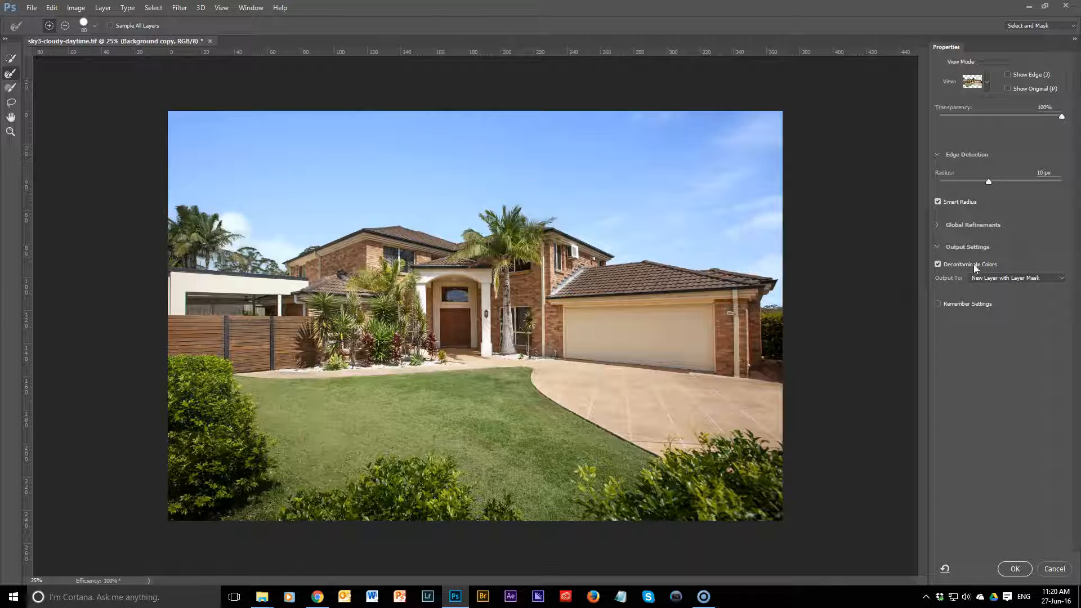
click(1017, 570)
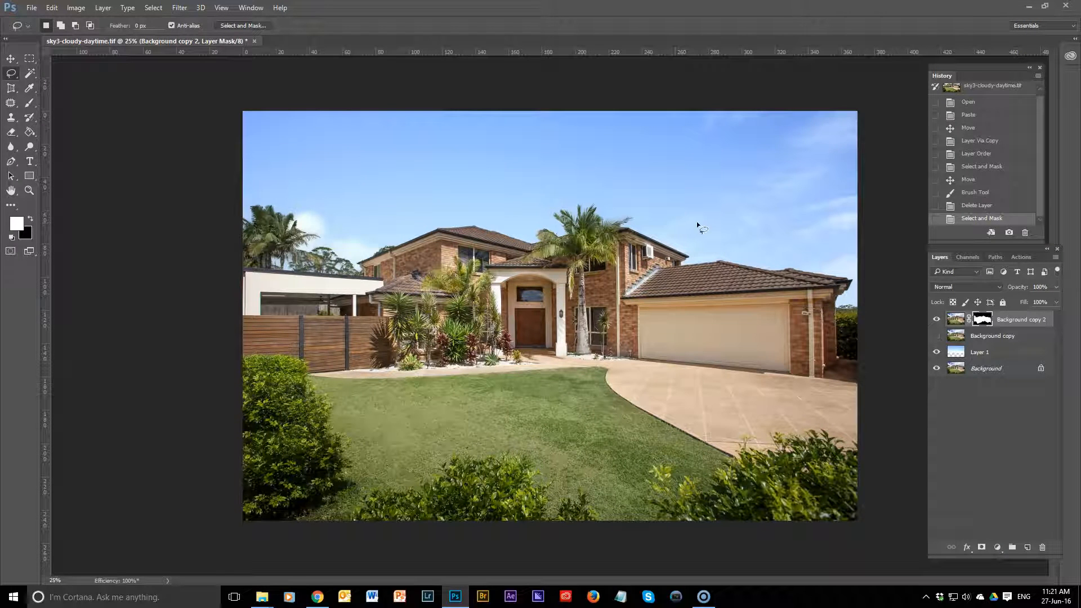
Step: Examine the central palm's edges against the new and original skies by toggling Layer 1's visibility
scroll(619, 220, up, 5)
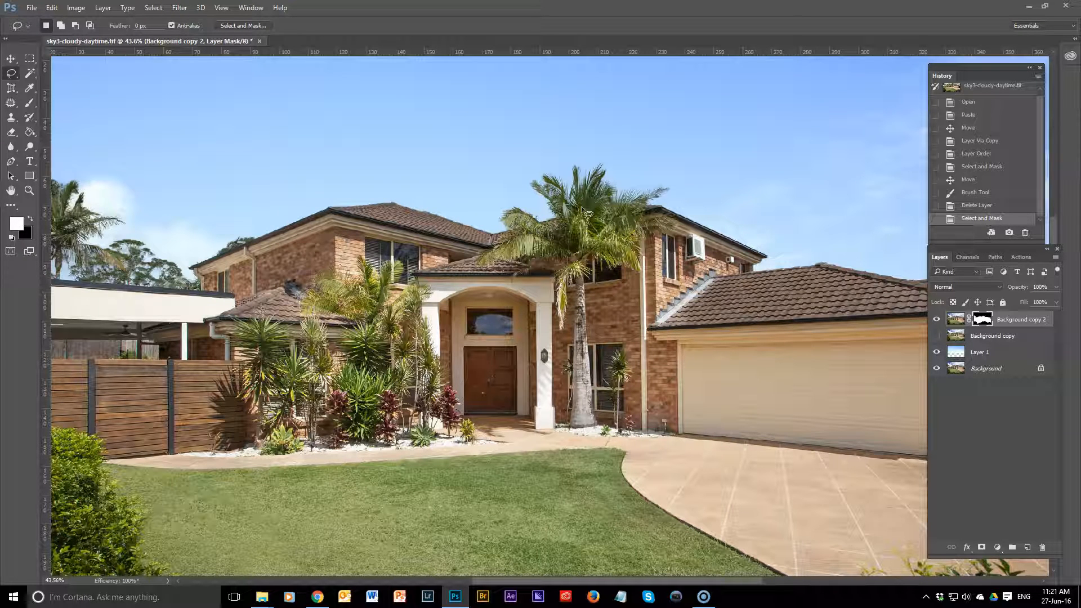
scroll(583, 207, up, 6)
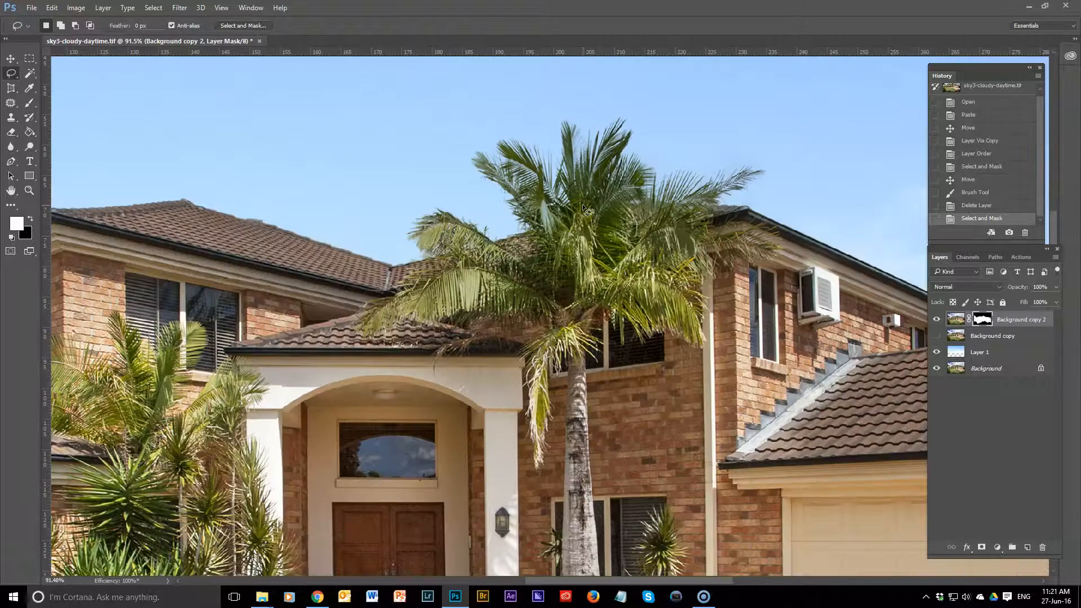
drag(602, 267, 594, 411)
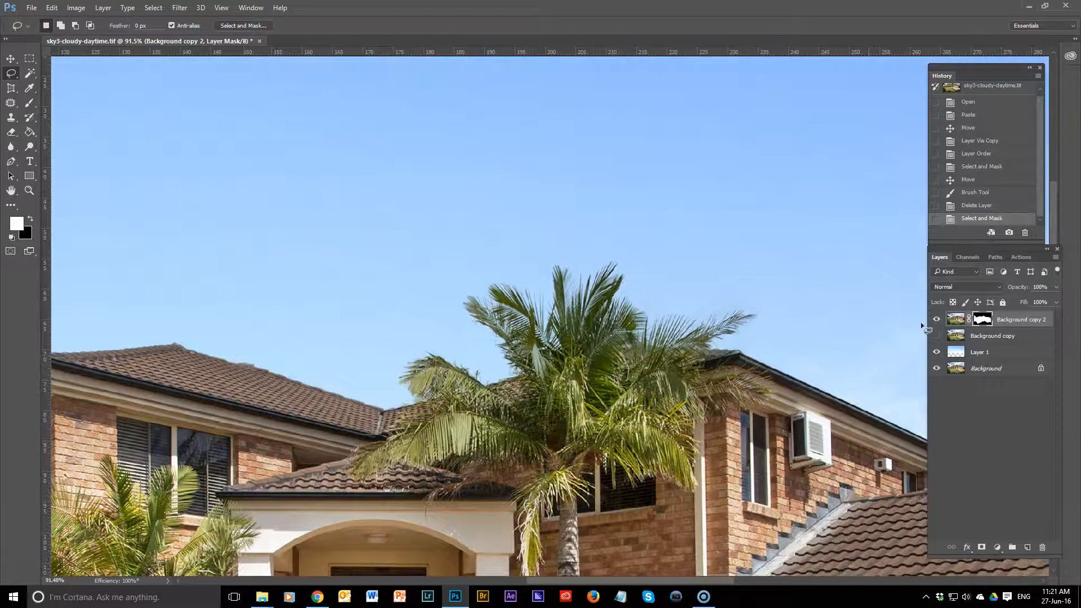
click(936, 353)
click(937, 352)
click(936, 352)
click(937, 353)
click(936, 352)
click(937, 352)
Step: Compare the far-left palms and background trees with the replacement sky layer hidden and shown
drag(388, 275, 811, 261)
drag(271, 336, 833, 235)
drag(636, 277, 667, 335)
click(937, 353)
click(937, 353)
click(937, 352)
click(937, 353)
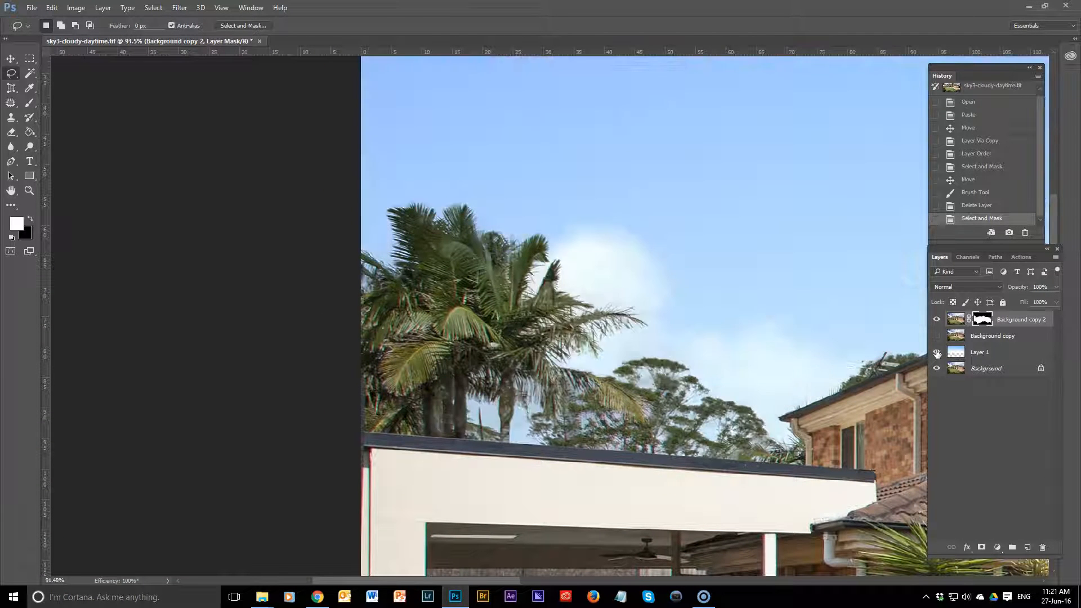
Step: Compare the whole house photo with and without the Layer 1 sky, leaving the new sky visible
drag(744, 226, 557, 338)
scroll(706, 280, down, 14)
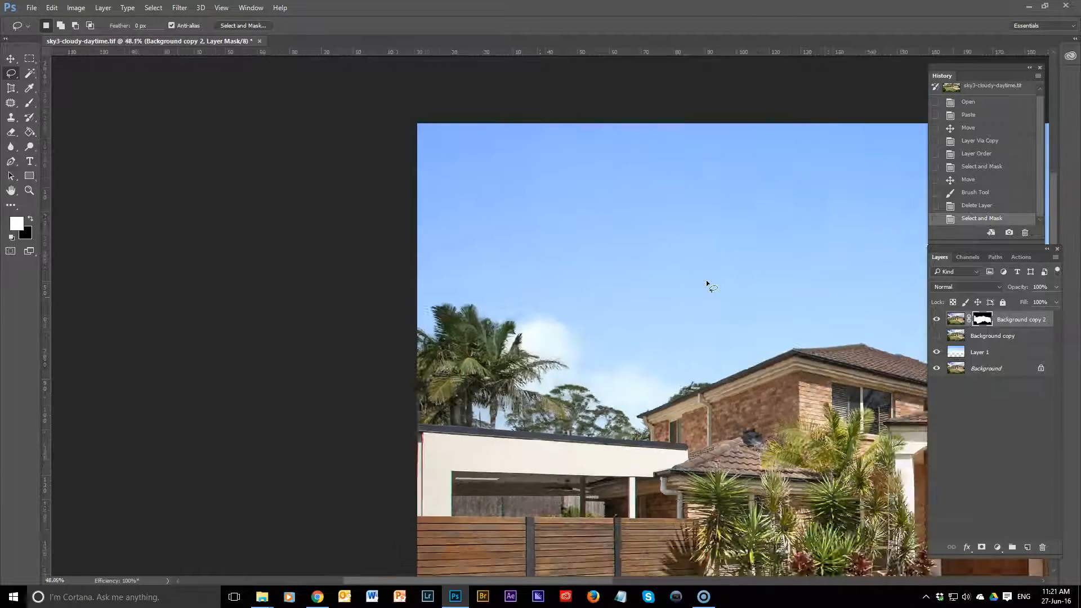
scroll(703, 281, up, 1)
click(937, 353)
click(937, 353)
click(937, 353)
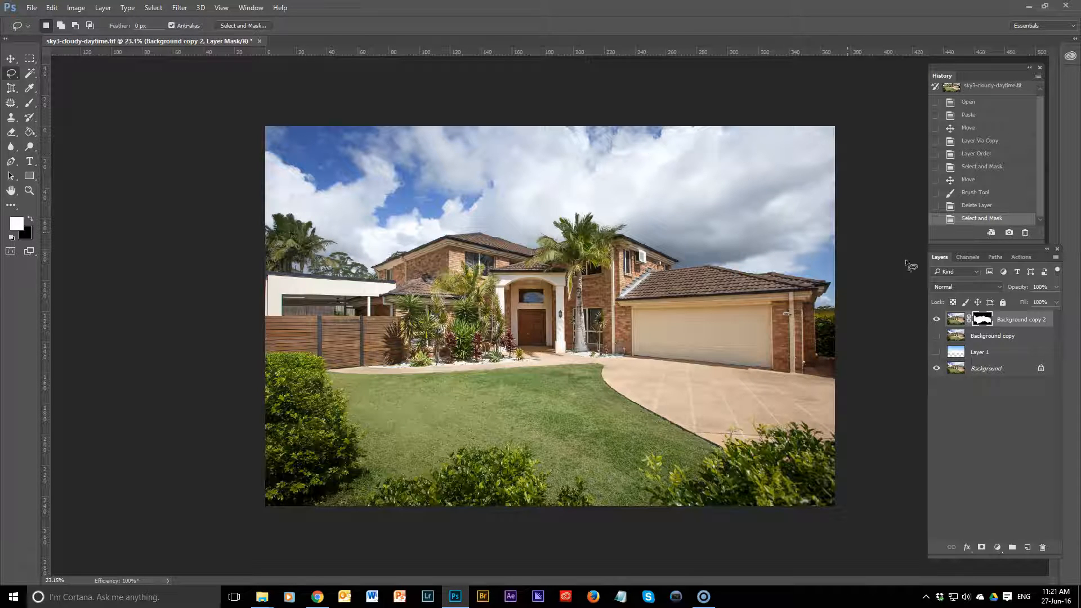
click(937, 352)
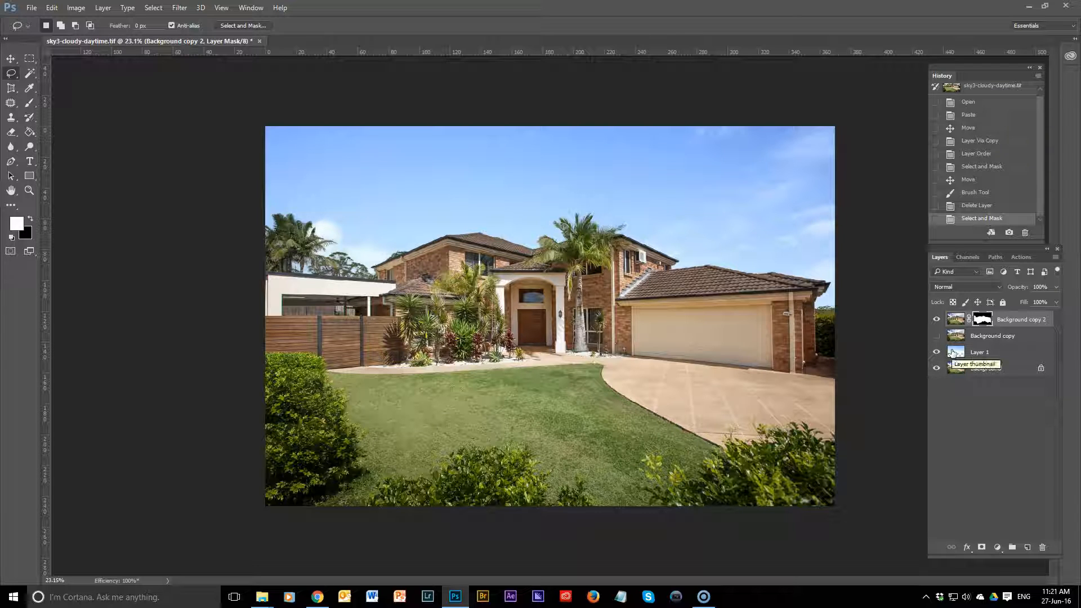
Step: Move the Layer 1 sky upward behind the house and add a new layer above it
click(972, 354)
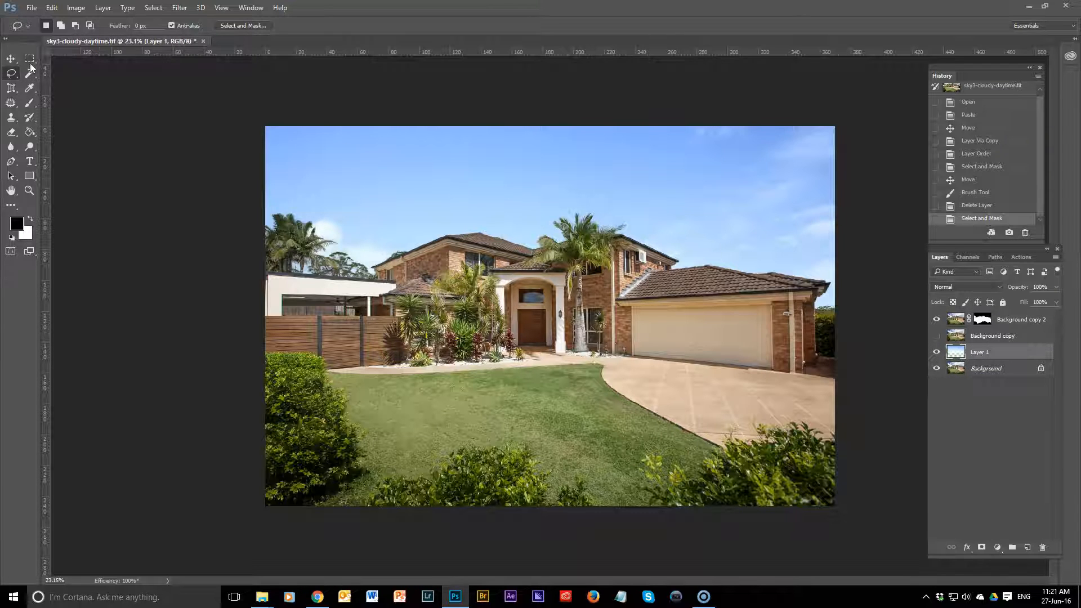
key(v)
drag(599, 280, 593, 243)
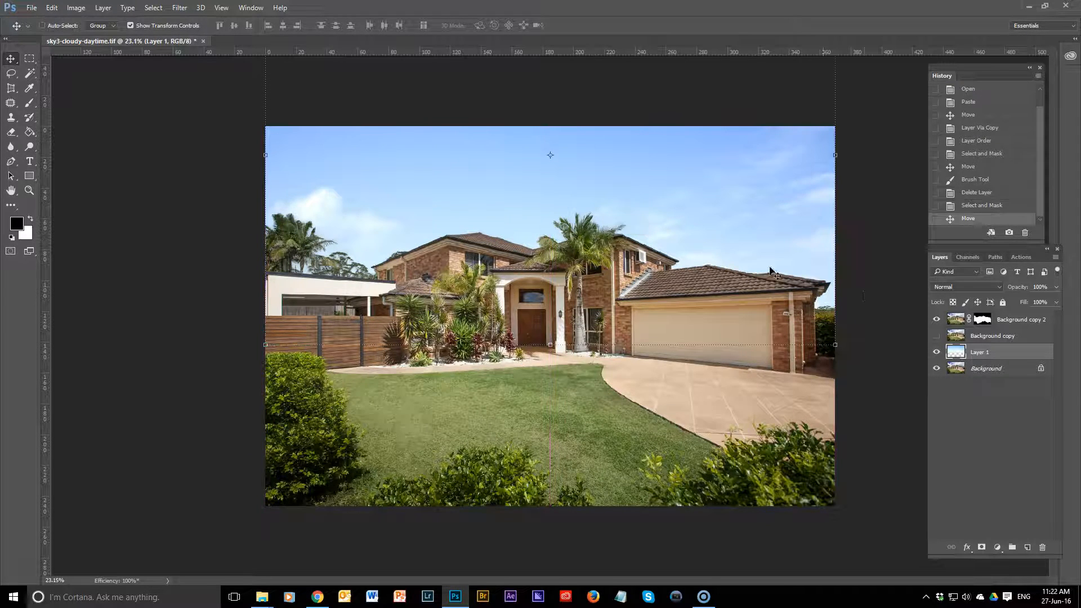
click(1028, 547)
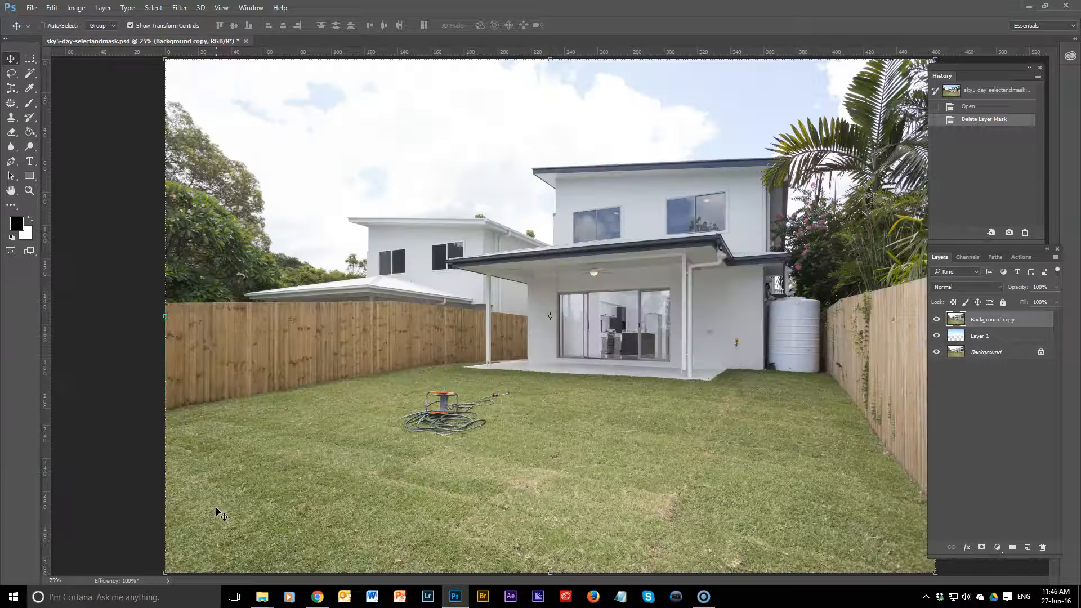
Step: Hide the Background copy layer in sky5-day-selectandmask.psd and select the sky on Layer 1
click(936, 319)
click(956, 336)
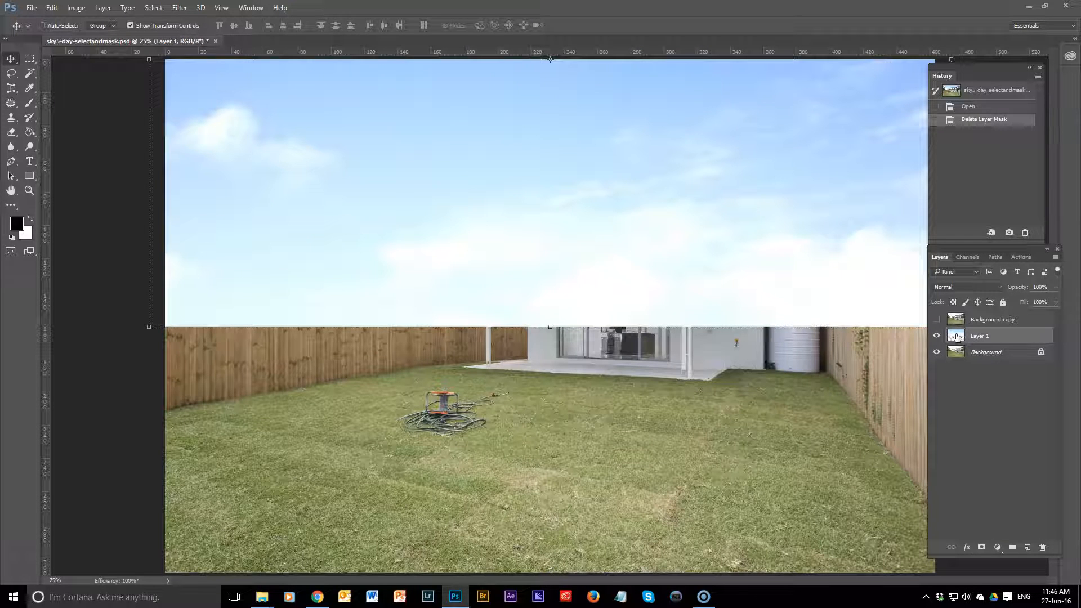
Step: Move the Layer 1 sky slightly lower, then show and select the Background copy layer
drag(735, 259, 725, 285)
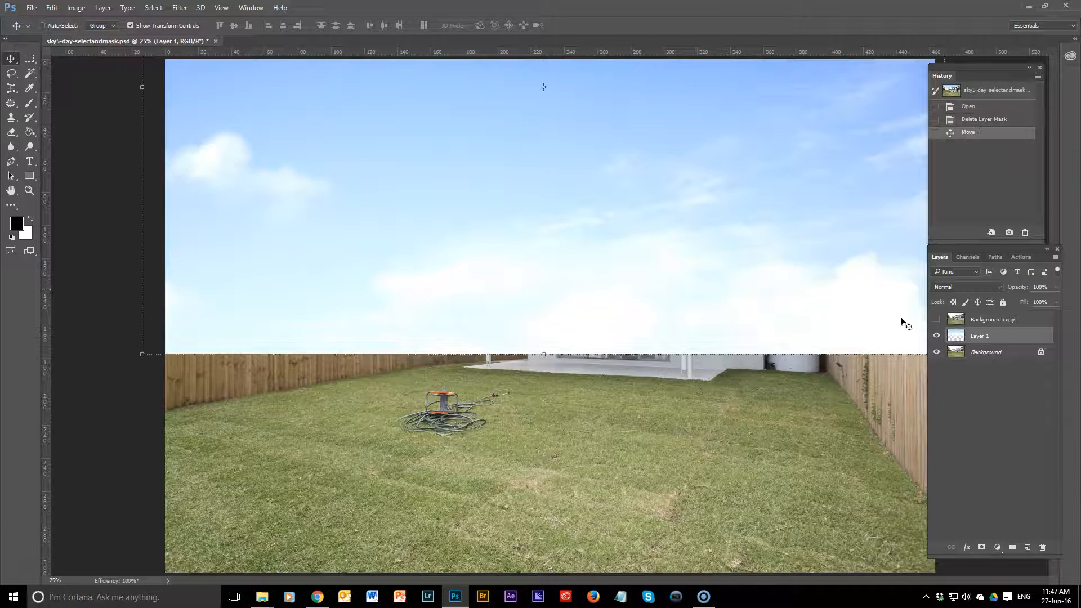
click(936, 319)
click(955, 320)
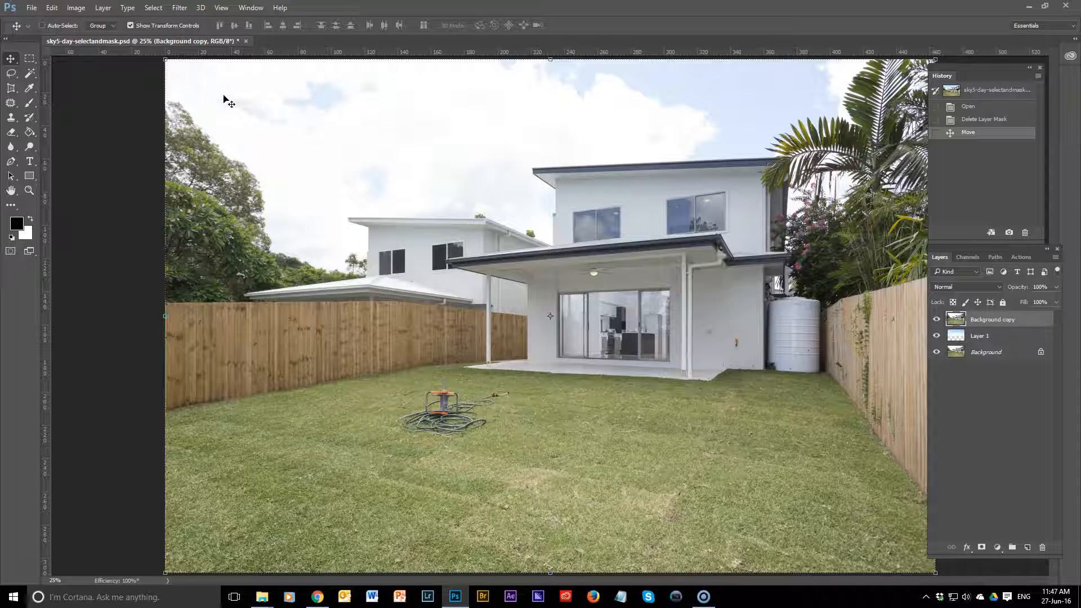
Step: Open Select and Mask for Background copy with 58% transparency, a 1 px edge radius and Decontaminate Colors enabled
click(154, 8)
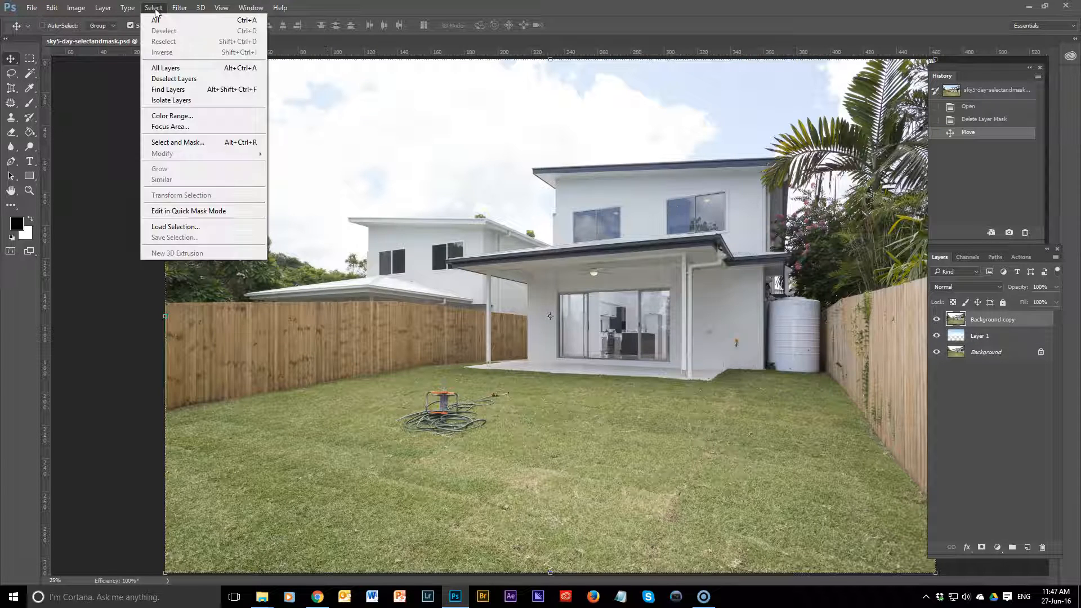
click(193, 143)
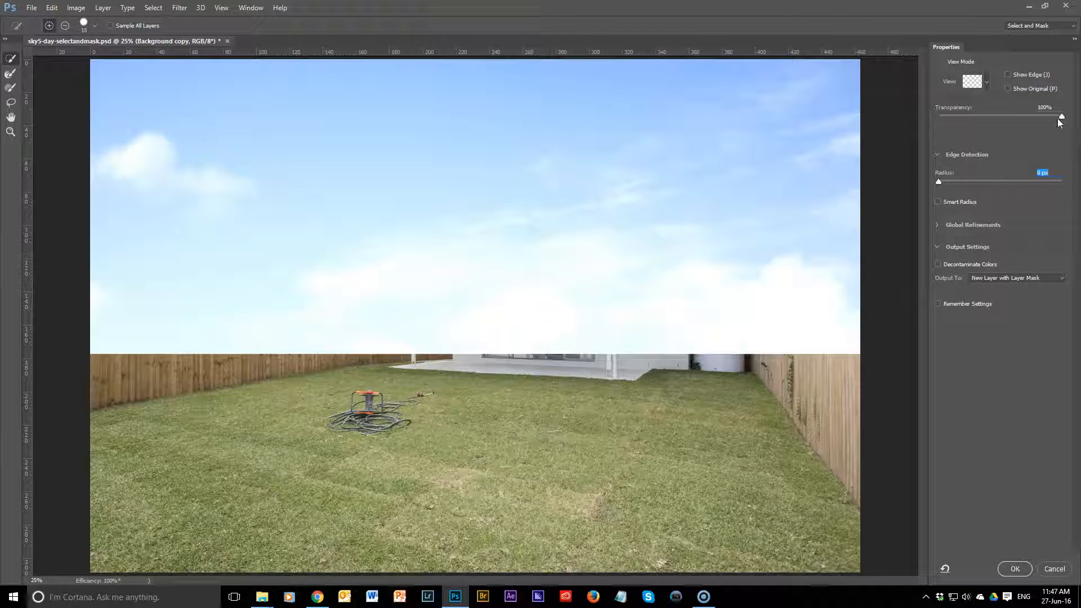
drag(1062, 119, 1012, 113)
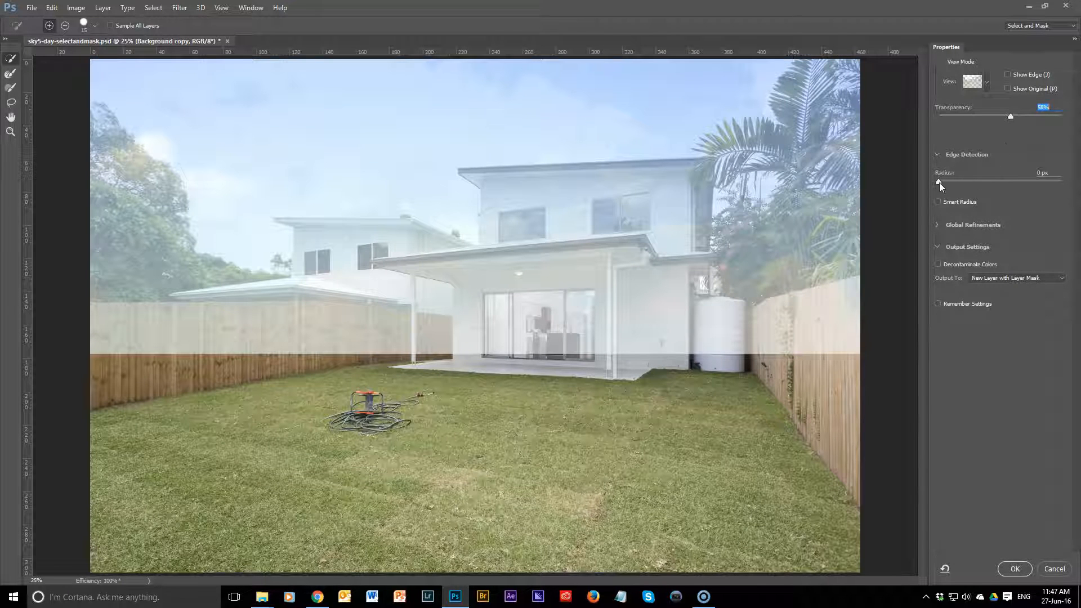
drag(938, 181, 948, 181)
click(938, 264)
Step: Quick-select the houses, fences, lawn and lower foliage with a 500 px brush, and set the preview transparency to 83%
key(bracketright)
key(bracketright)
key(bracketright)
key(bracketright)
key(bracketright)
key(bracketright)
key(bracketright)
key(bracketright)
key(bracketright)
key(bracketright)
key(bracketright)
key(bracketright)
key(bracketright)
key(bracketright)
key(bracketright)
key(bracketright)
key(bracketright)
key(bracketright)
key(bracketright)
key(bracketright)
key(bracketleft)
key(bracketleft)
key(bracketleft)
key(bracketleft)
key(bracketleft)
key(bracketleft)
mouse_move(91, 255)
mouse_down()
mouse_move(111, 240)
mouse_move(124, 265)
mouse_move(115, 322)
mouse_move(139, 334)
mouse_move(392, 316)
mouse_move(341, 266)
mouse_move(391, 265)
mouse_move(425, 289)
mouse_move(525, 304)
mouse_move(540, 252)
mouse_move(529, 218)
mouse_move(647, 213)
mouse_move(657, 215)
mouse_move(642, 330)
mouse_move(669, 349)
mouse_move(719, 338)
mouse_move(757, 272)
mouse_move(787, 265)
mouse_move(836, 258)
mouse_move(868, 303)
mouse_up()
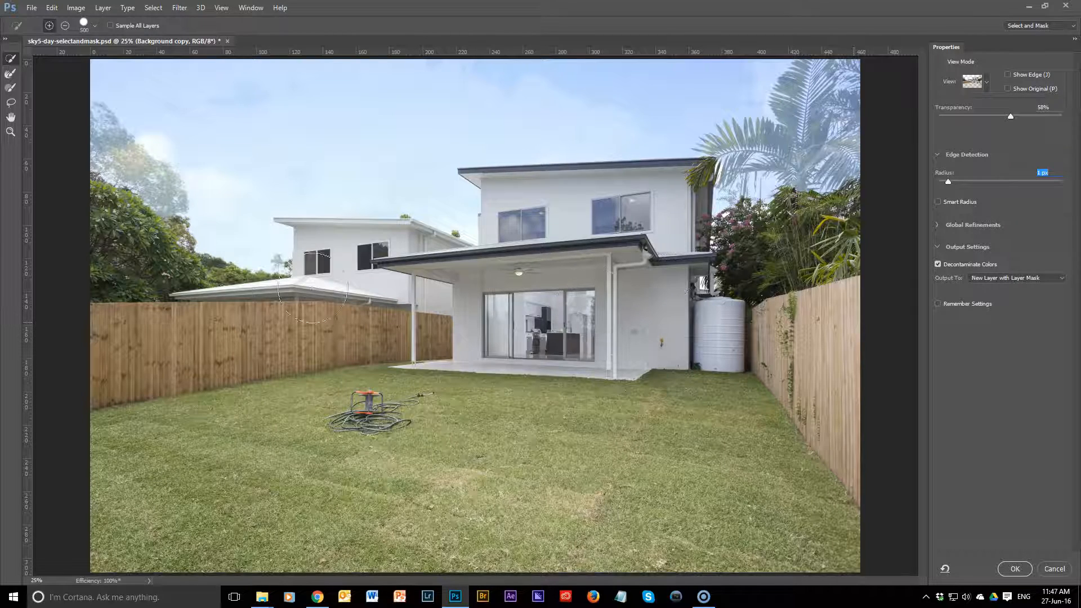
drag(1010, 115, 1036, 114)
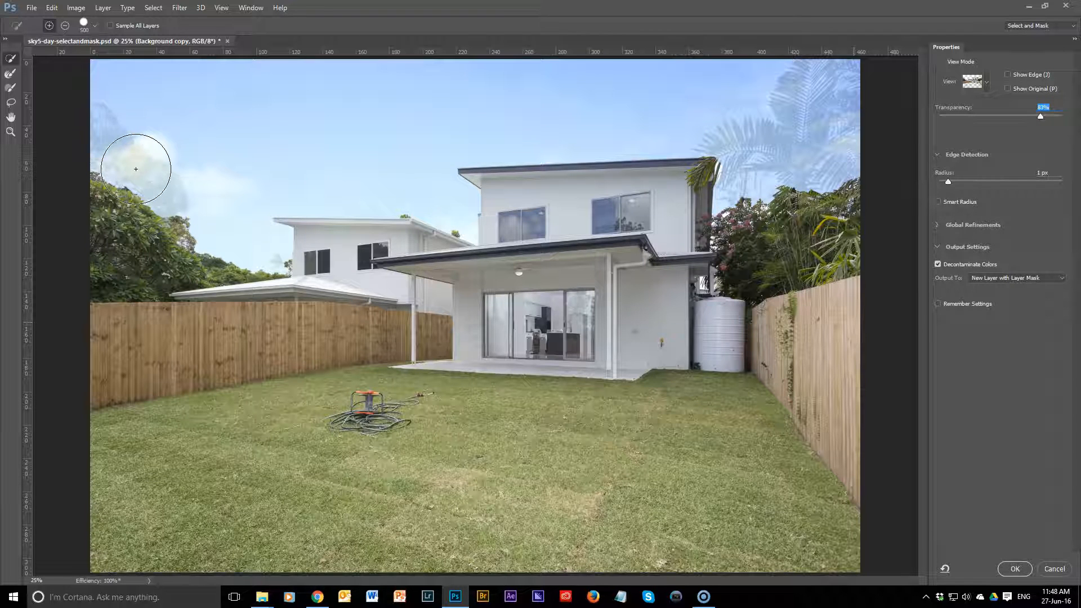
Step: Brush over the far-left tree with a 700 px Refine Edge brush to bring its foliage into the selection
key(ctrl+plus)
key(ctrl+plus)
key(ctrl+plus)
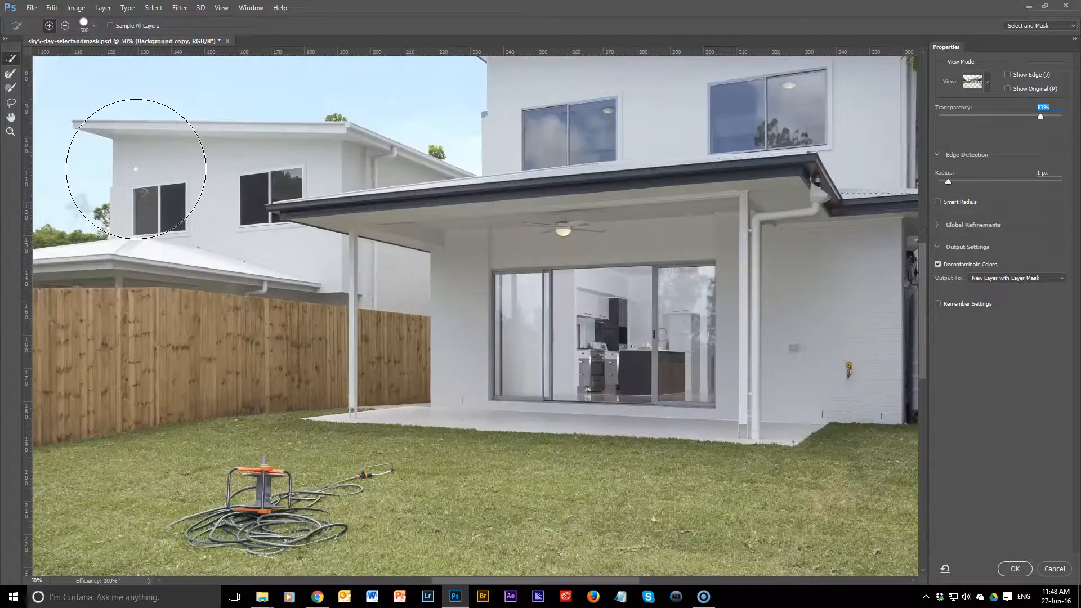
drag(212, 218, 671, 424)
drag(40, 194, 192, 320)
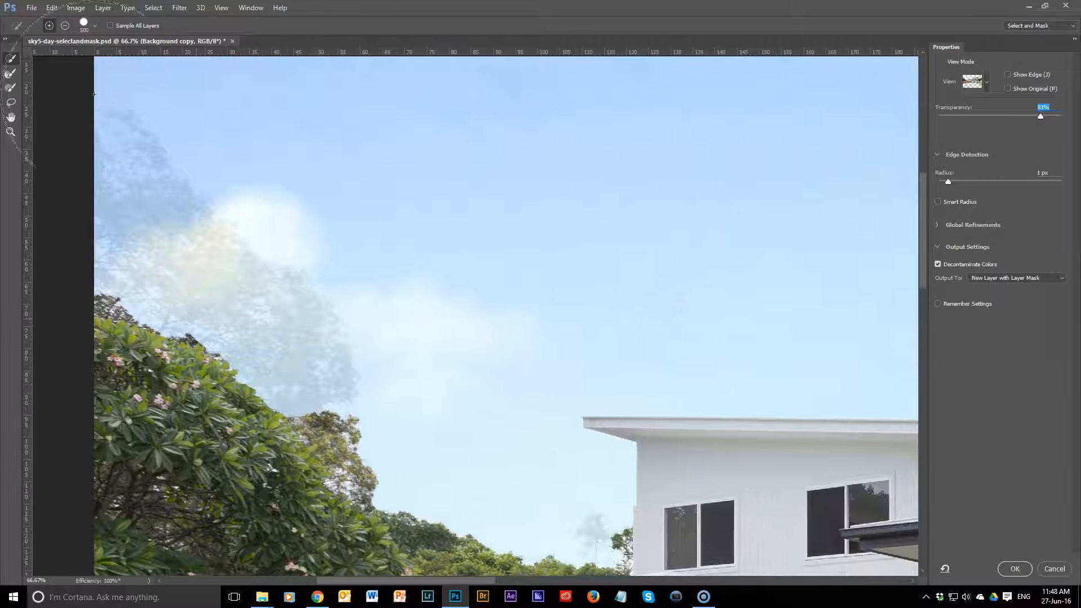
click(10, 74)
key(bracketright)
key(bracketright)
key(bracketright)
key(bracketright)
key(bracketright)
key(bracketright)
key(bracketright)
key(bracketright)
key(bracketright)
key(bracketright)
key(bracketright)
key(bracketright)
mouse_move(135, 200)
mouse_down()
mouse_move(185, 265)
mouse_move(262, 319)
mouse_move(310, 391)
mouse_move(314, 426)
mouse_up()
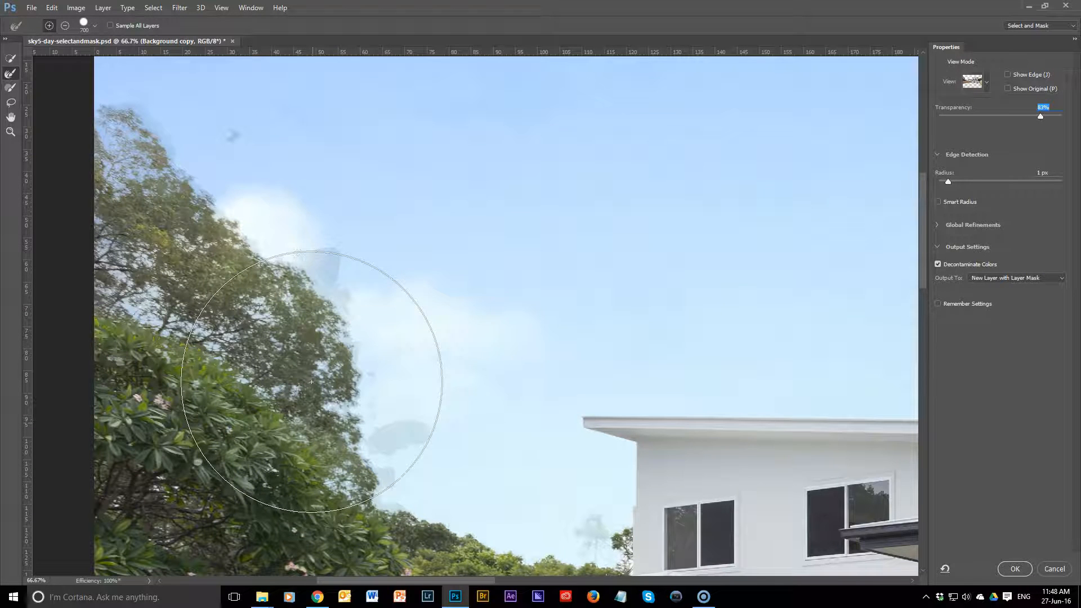
Step: Refine the sky-side edge of the far-left tree with a 150 px brush and disable Decontaminate Colors
mouse_move(454, 434)
mouse_down()
mouse_move(394, 410)
mouse_move(425, 446)
mouse_move(469, 466)
mouse_move(473, 443)
mouse_up()
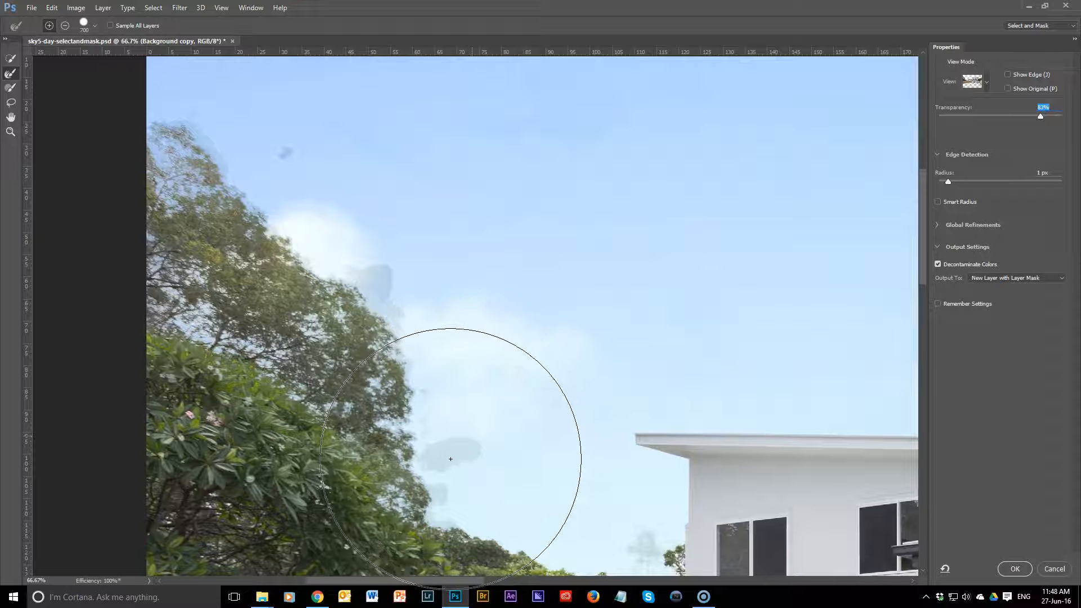
key(bracketleft)
key(bracketleft)
key(bracketleft)
key(bracketleft)
key(bracketleft)
key(bracketleft)
key(bracketleft)
key(bracketleft)
mouse_move(393, 387)
mouse_down()
mouse_move(393, 462)
mouse_move(416, 529)
mouse_move(432, 550)
mouse_move(479, 557)
mouse_up()
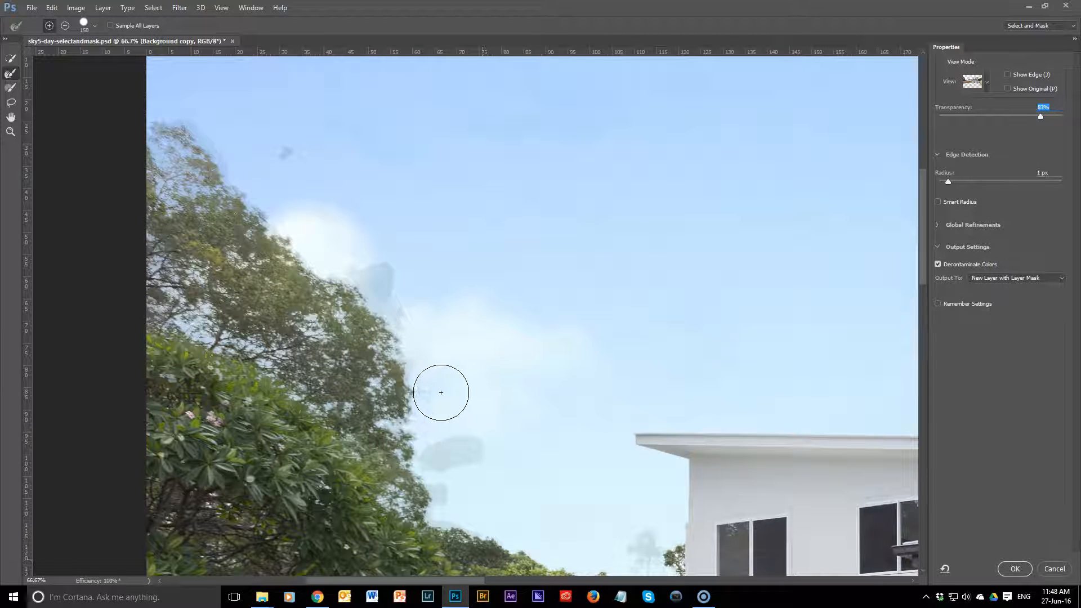
click(937, 265)
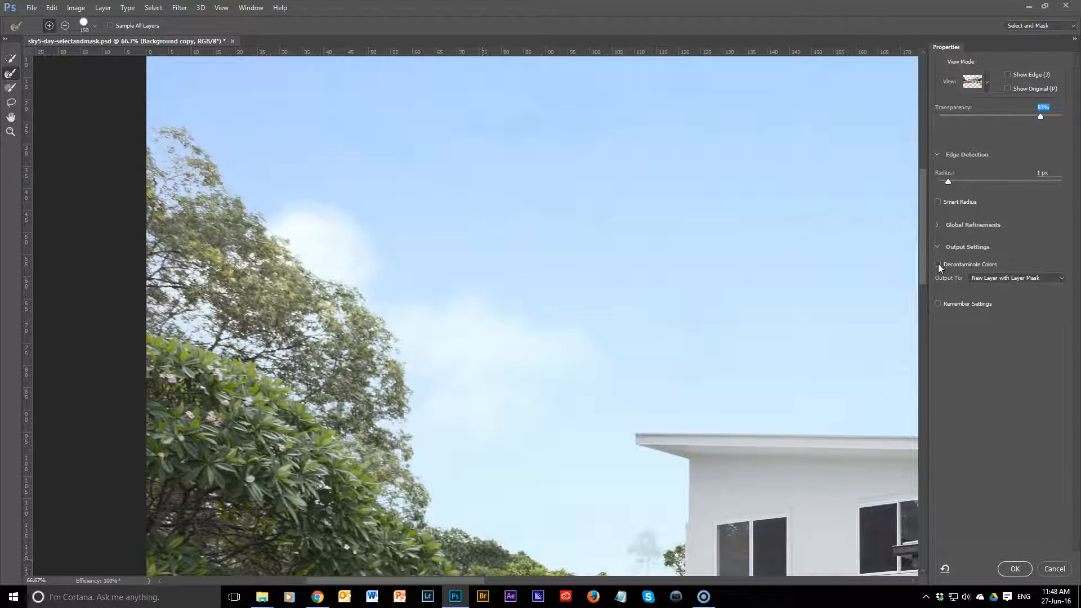
Step: Refine the small tree beside the neighbouring white house with an 80 px brush
drag(625, 396, 352, 204)
key(bracketleft)
key(bracketleft)
key(bracketleft)
key(bracketleft)
drag(371, 345, 366, 366)
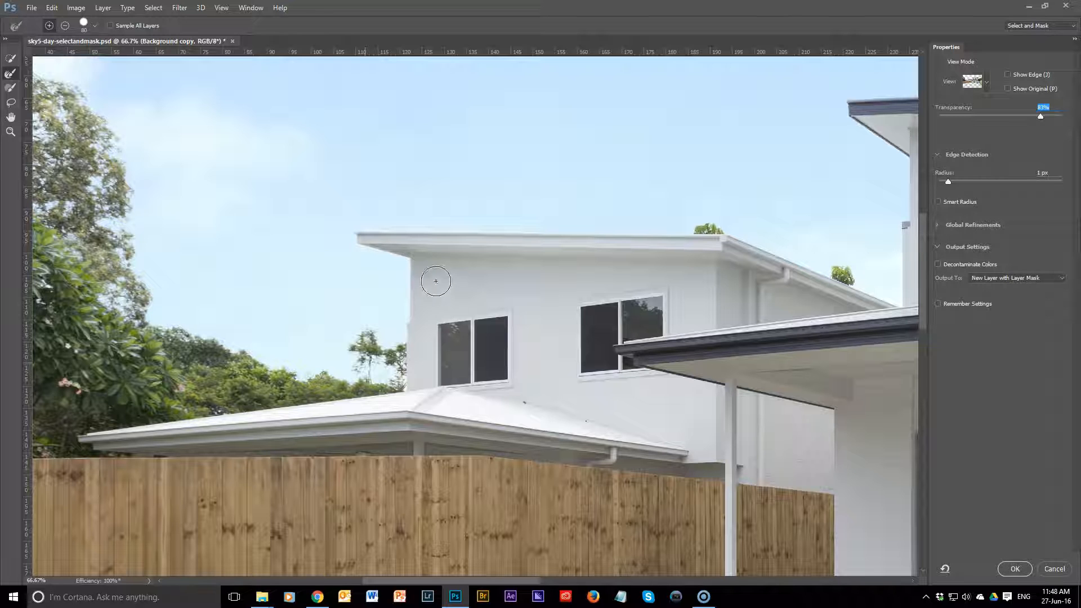
Step: Brush over the tall palm beside the main house with a 500 px Refine Edge brush to recover its fronds
drag(620, 253, 435, 336)
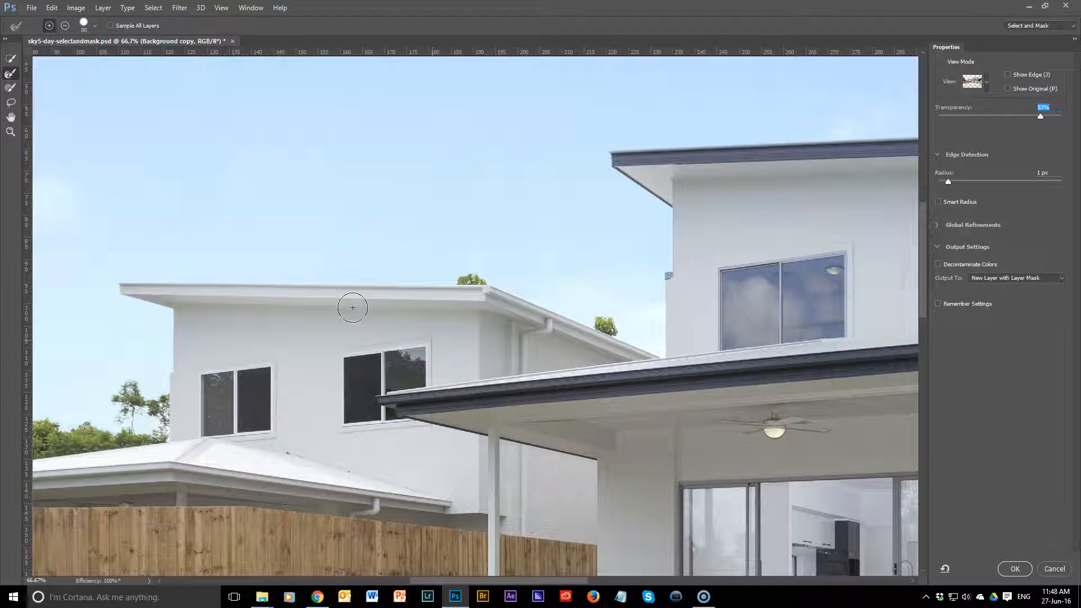
drag(715, 276, 502, 316)
drag(631, 263, 408, 324)
drag(604, 278, 274, 307)
mouse_move(501, 290)
mouse_down()
mouse_move(356, 350)
mouse_move(393, 340)
mouse_move(385, 376)
mouse_up()
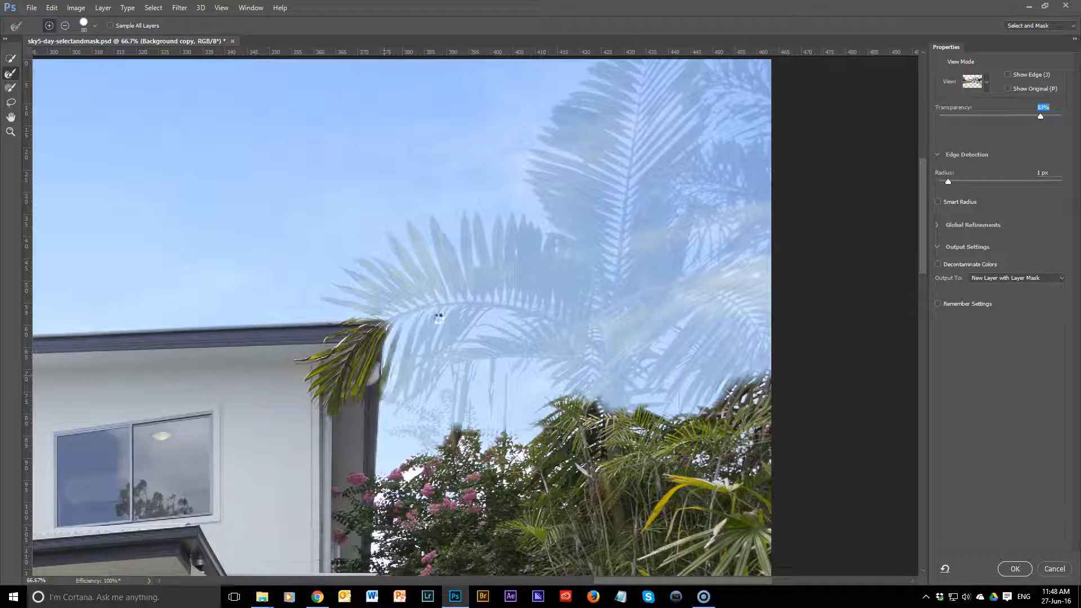
key(bracketright)
key(bracketright)
key(bracketright)
key(bracketright)
key(bracketright)
key(bracketright)
key(bracketright)
key(bracketright)
key(bracketright)
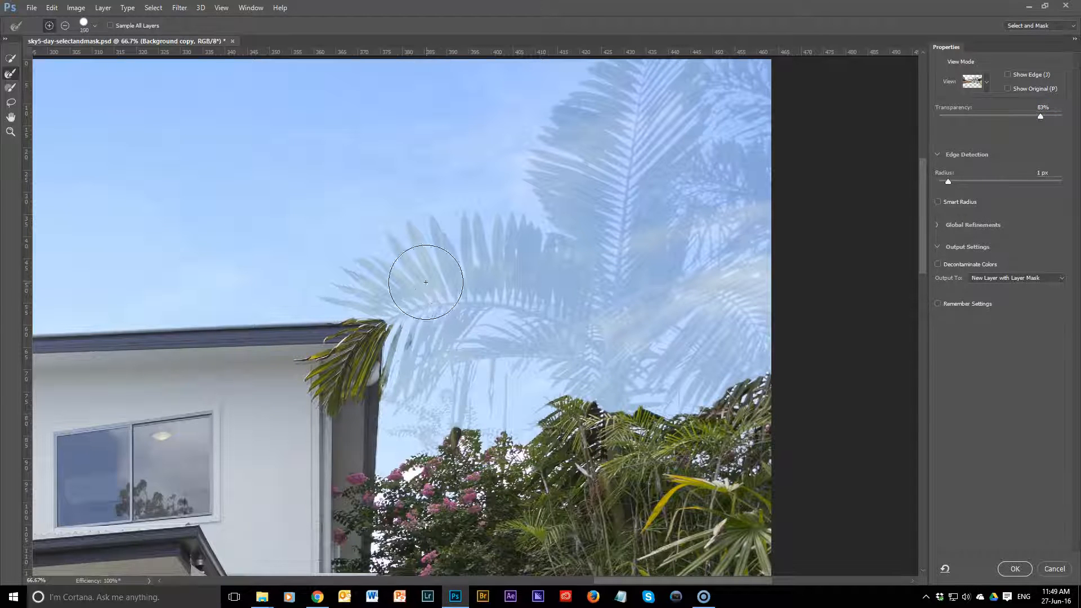
key(bracketright)
mouse_move(388, 280)
mouse_down()
mouse_move(445, 267)
mouse_move(593, 272)
mouse_move(601, 212)
mouse_move(581, 163)
mouse_move(593, 96)
mouse_move(661, 93)
mouse_move(660, 170)
mouse_move(677, 195)
mouse_move(741, 182)
mouse_move(688, 284)
mouse_move(695, 328)
mouse_move(671, 342)
mouse_move(586, 328)
mouse_move(426, 365)
mouse_up()
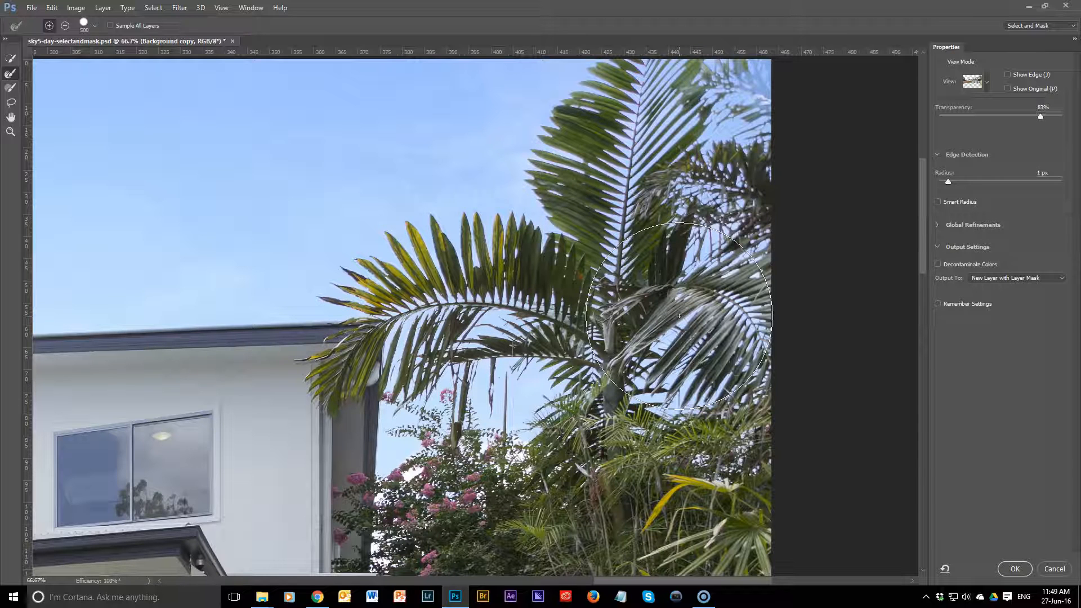
Step: Refine the foliage in the photo's upper-right corner behind the palm with a 150 px brush
mouse_move(625, 198)
mouse_down()
mouse_move(549, 364)
mouse_move(554, 312)
mouse_up()
key(bracketleft)
key(bracketleft)
key(bracketleft)
key(bracketleft)
key(bracketleft)
key(bracketleft)
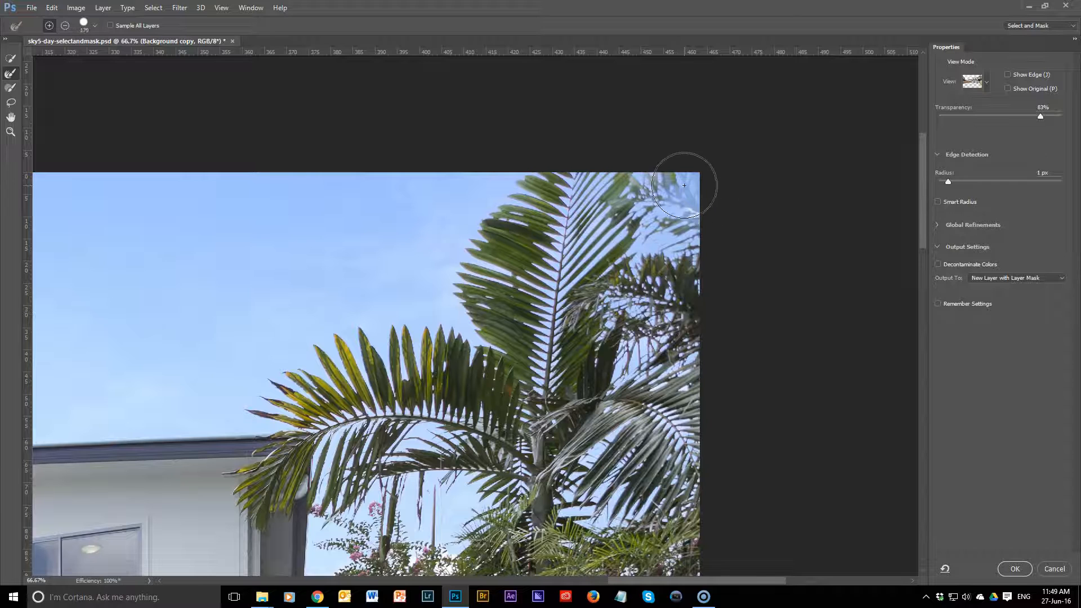
drag(685, 203, 700, 205)
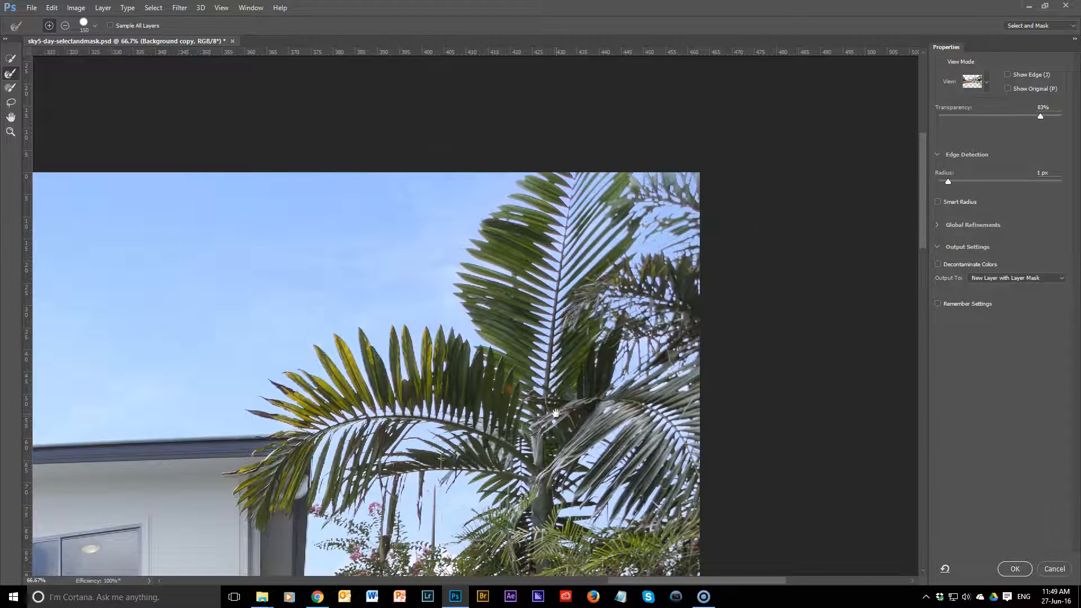
Step: Refine the edges around the hanging palm fronds and pink-flowered shrubs beside the house with a 125 px brush
drag(556, 413, 713, 332)
drag(636, 312, 793, 183)
drag(699, 320, 626, 313)
scroll(614, 368, up, 5)
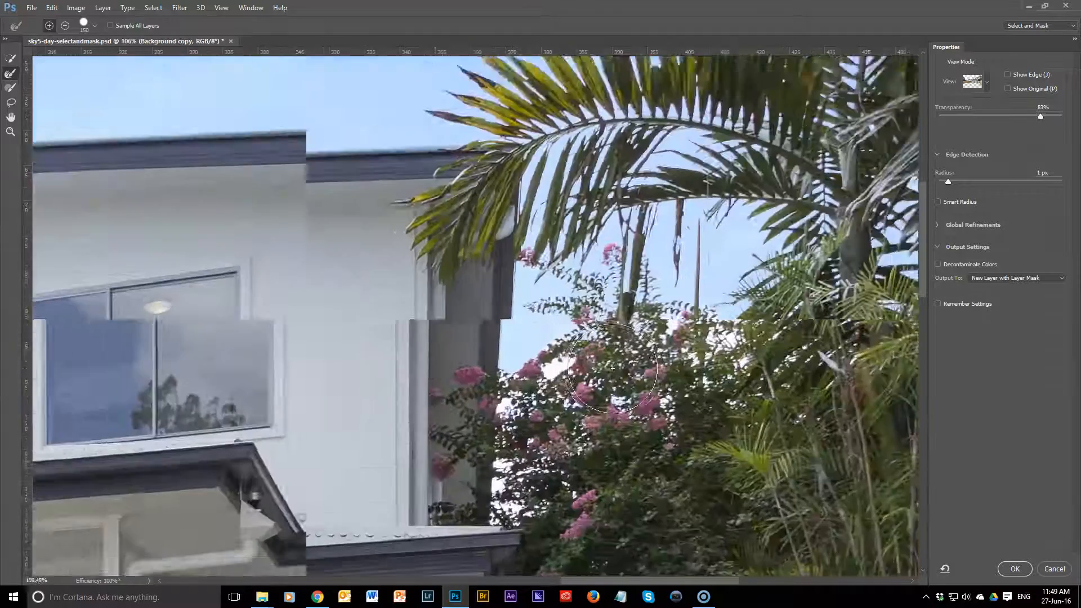
drag(609, 367, 470, 390)
key([)
mouse_move(366, 388)
mouse_down()
mouse_move(378, 421)
mouse_move(578, 341)
mouse_move(589, 345)
mouse_move(587, 378)
mouse_move(601, 377)
mouse_move(636, 339)
mouse_up()
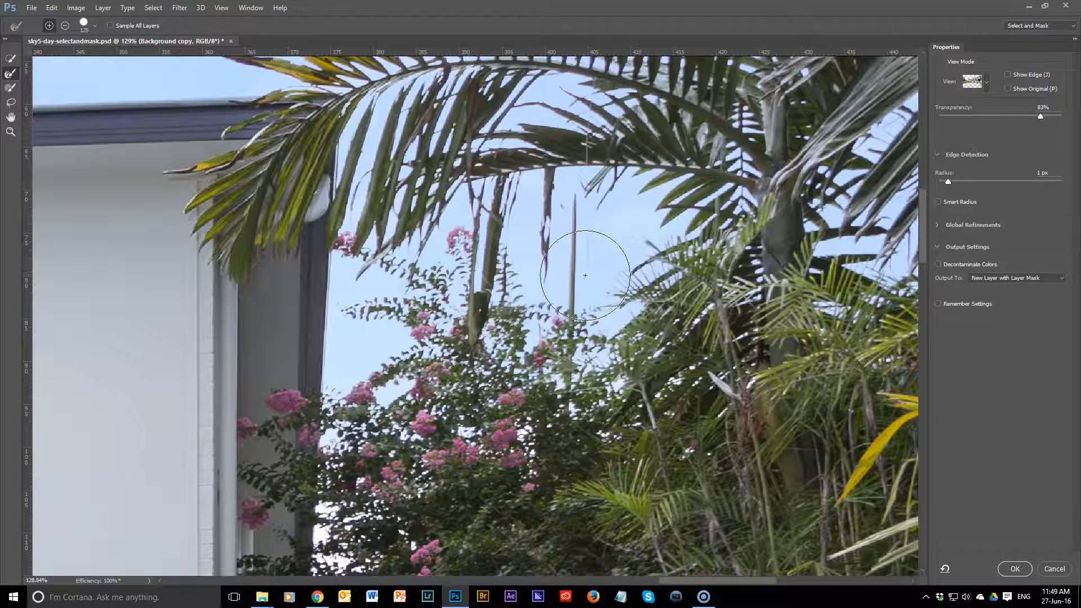
Step: Examine the selection edges across the photo from the palm and rooflines to the far-left trees
drag(586, 270, 583, 414)
drag(228, 307, 943, 293)
drag(200, 334, 836, 344)
drag(566, 442, 682, 222)
drag(510, 416, 1024, 375)
drag(362, 369, 699, 324)
drag(474, 487, 625, 406)
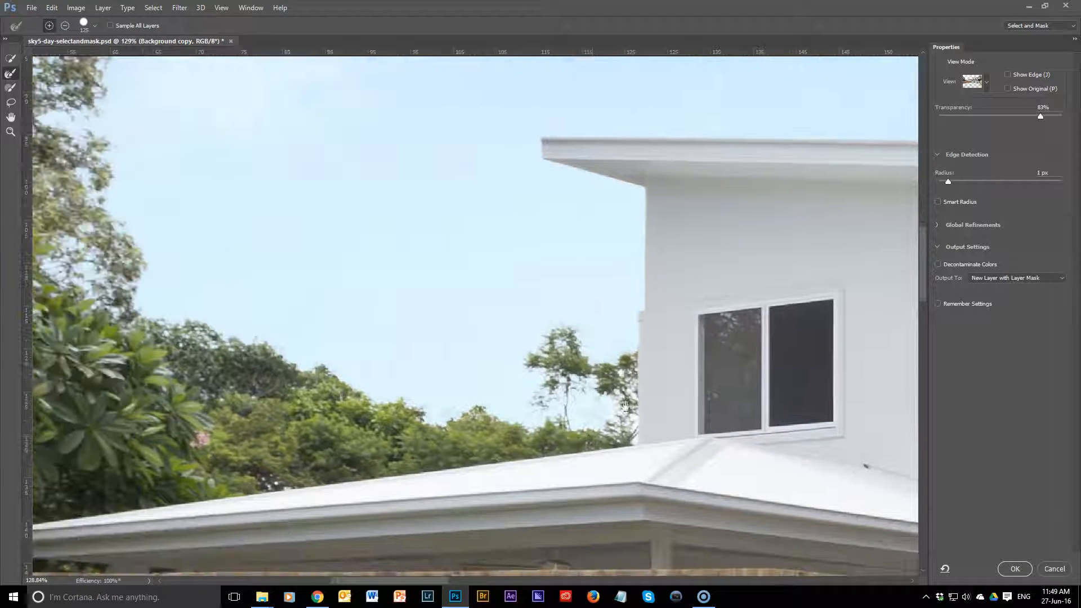
drag(551, 443, 676, 440)
drag(332, 282, 636, 401)
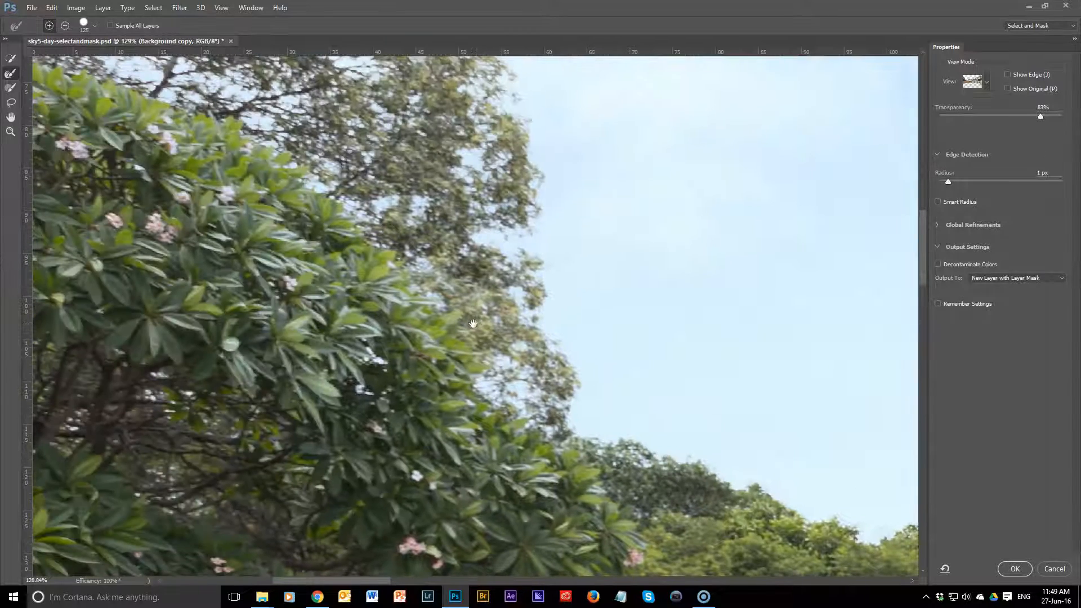
drag(415, 240, 528, 412)
drag(447, 302, 457, 404)
drag(383, 403, 351, 519)
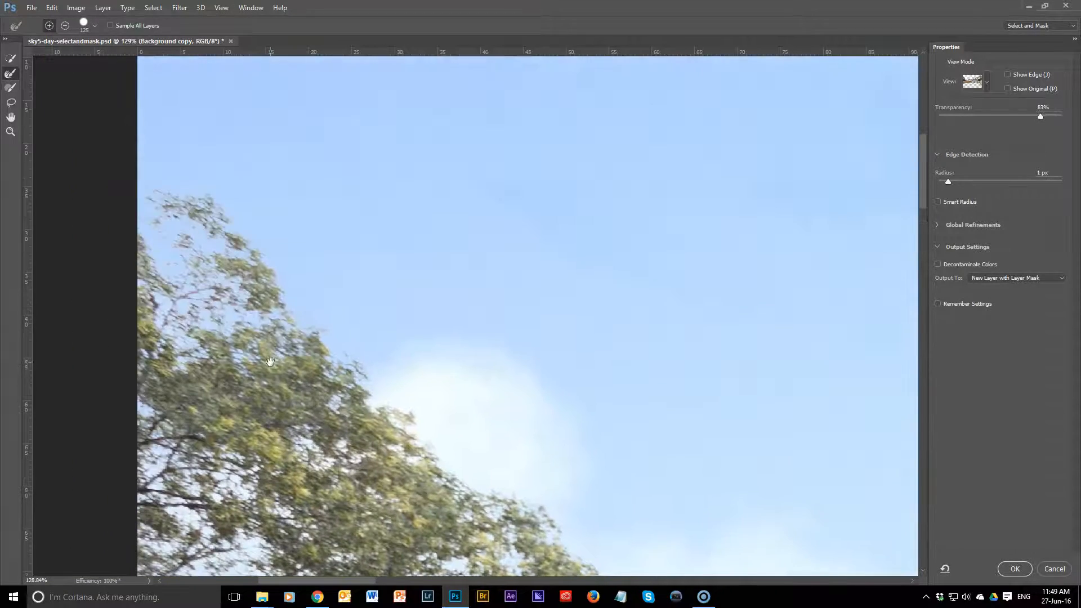
Step: Set the preview transparency to 100% and output the selection as a new layer with a layer mask
scroll(393, 294, down, 5)
scroll(410, 298, down, 3)
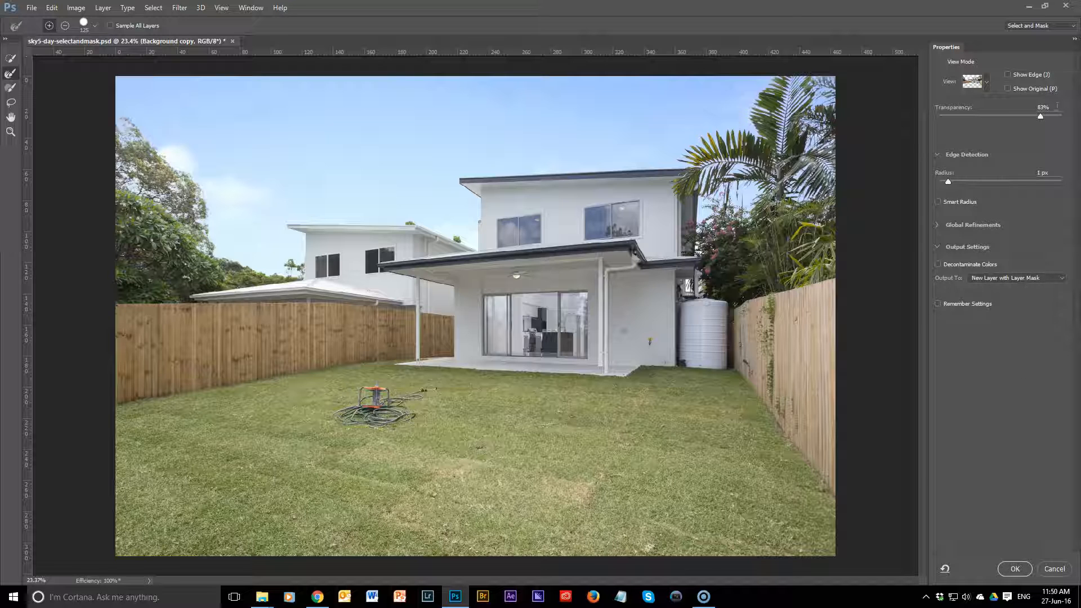
drag(1042, 116, 1080, 117)
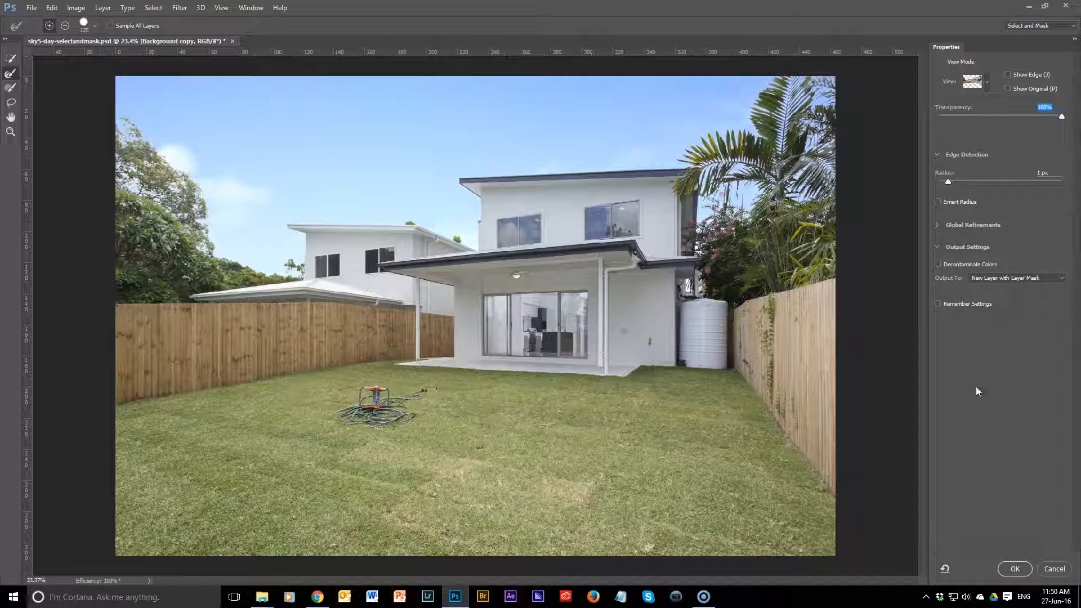
click(1014, 569)
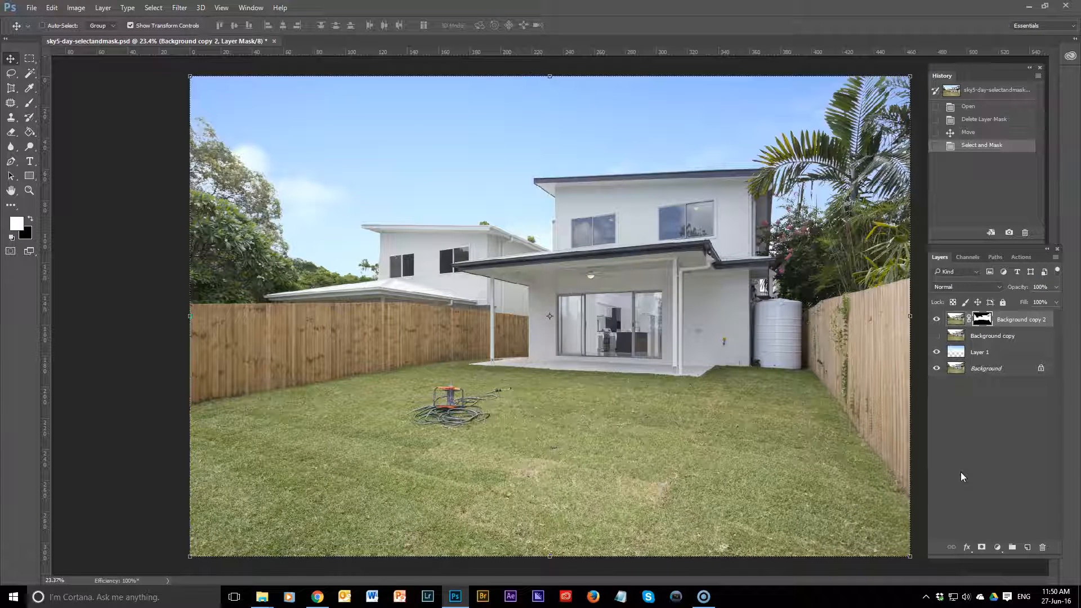
Step: Compare the far-left tree edges with the Layer 1 sky hidden and shown, leaving the sky visible
scroll(451, 226, up, 6)
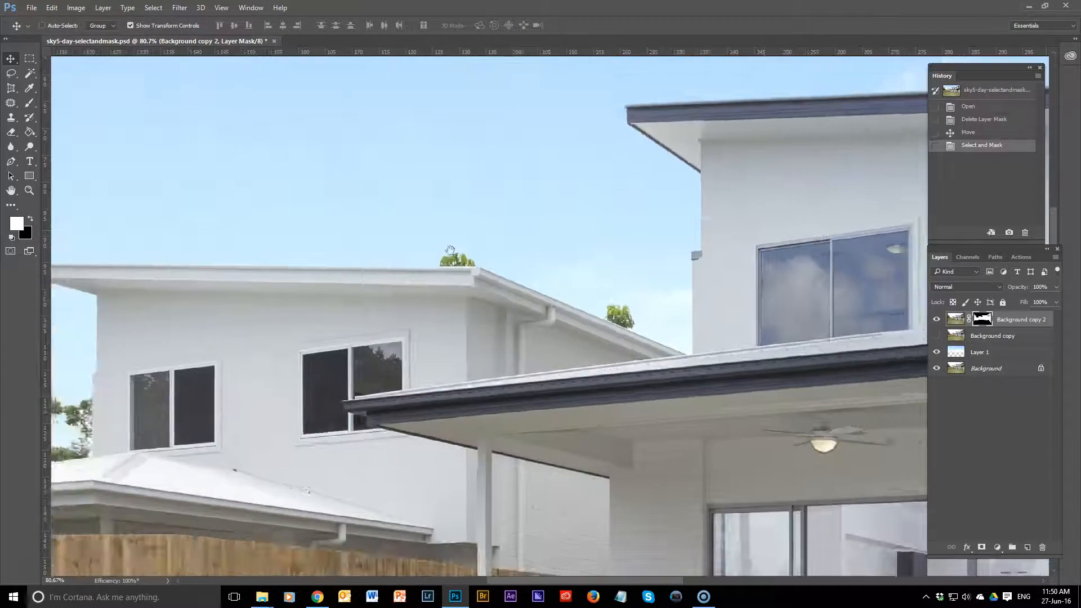
mouse_move(451, 250)
mouse_down()
mouse_move(798, 267)
mouse_move(769, 258)
mouse_move(632, 280)
mouse_move(686, 286)
mouse_move(683, 428)
mouse_move(793, 431)
mouse_up()
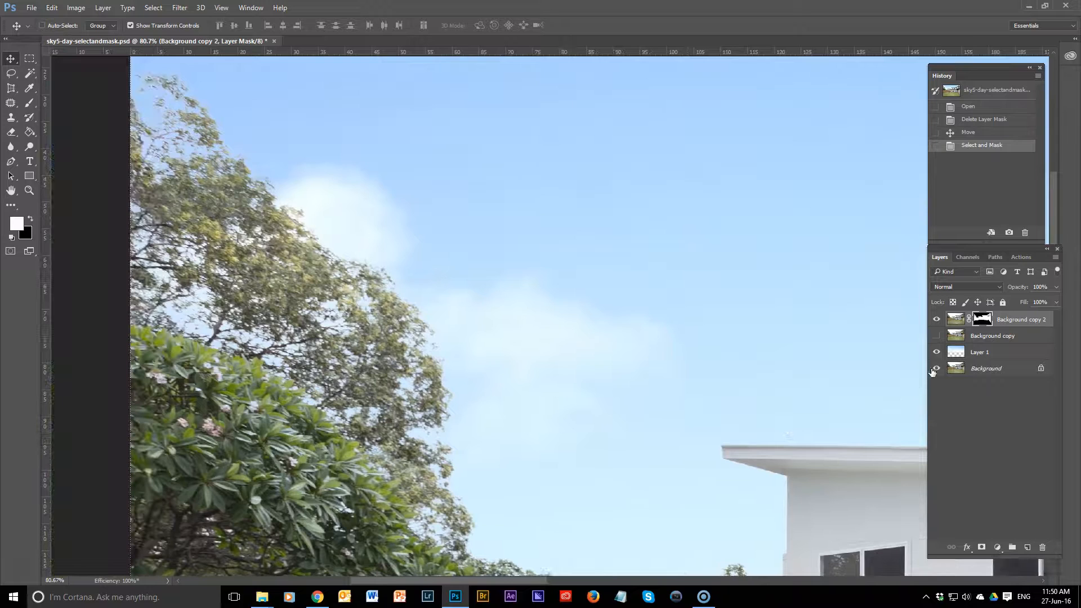
click(936, 352)
click(936, 352)
click(936, 353)
click(936, 352)
drag(527, 370, 610, 210)
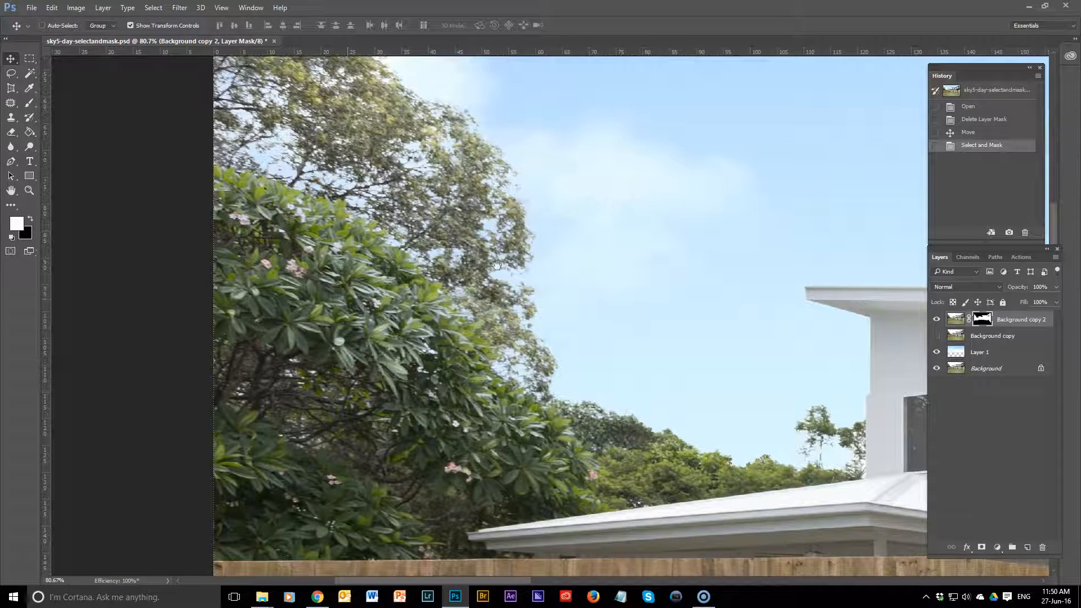
drag(415, 277, 443, 375)
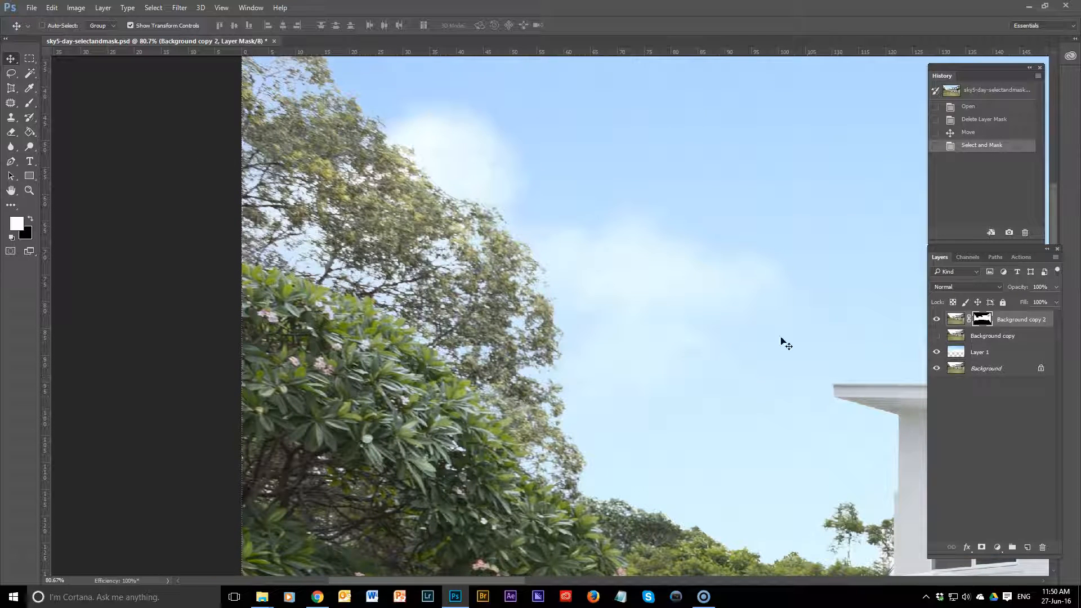
click(936, 352)
click(935, 353)
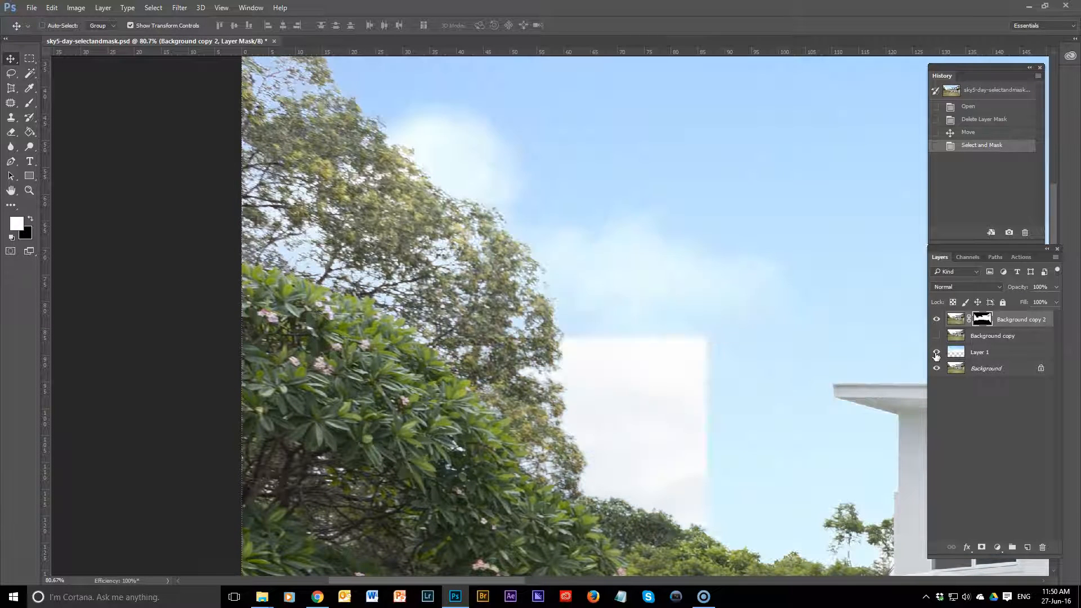
Step: Paint white on the Background copy 2 layer mask along the neighbouring house's low roof and shrub with a 175 px brush
drag(684, 374, 666, 283)
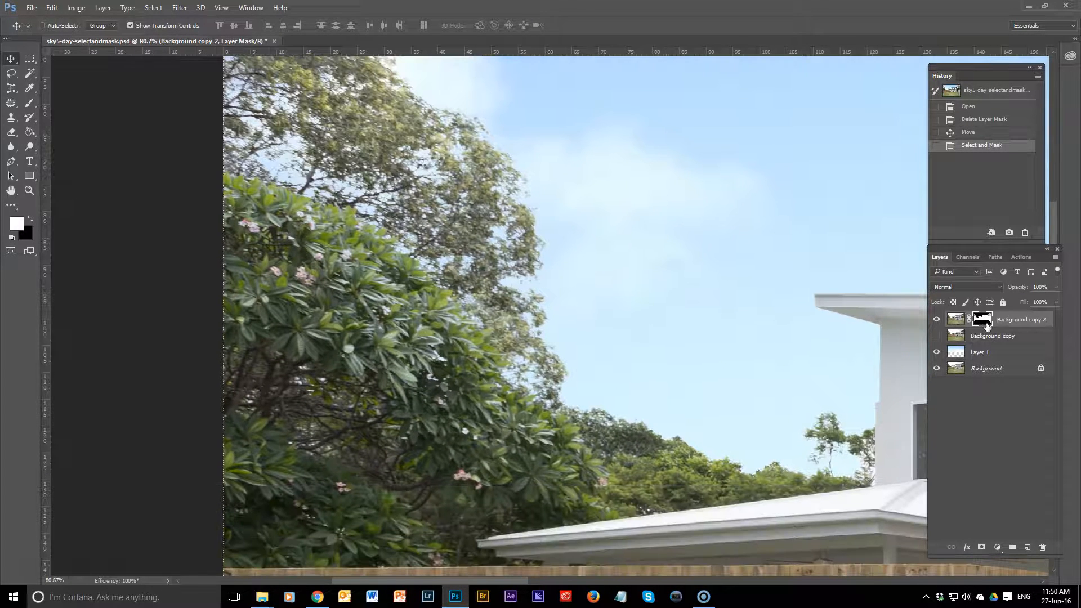
key(b)
key(bracketleft)
key(bracketleft)
key(bracketleft)
key(bracketleft)
key(bracketleft)
key(bracketleft)
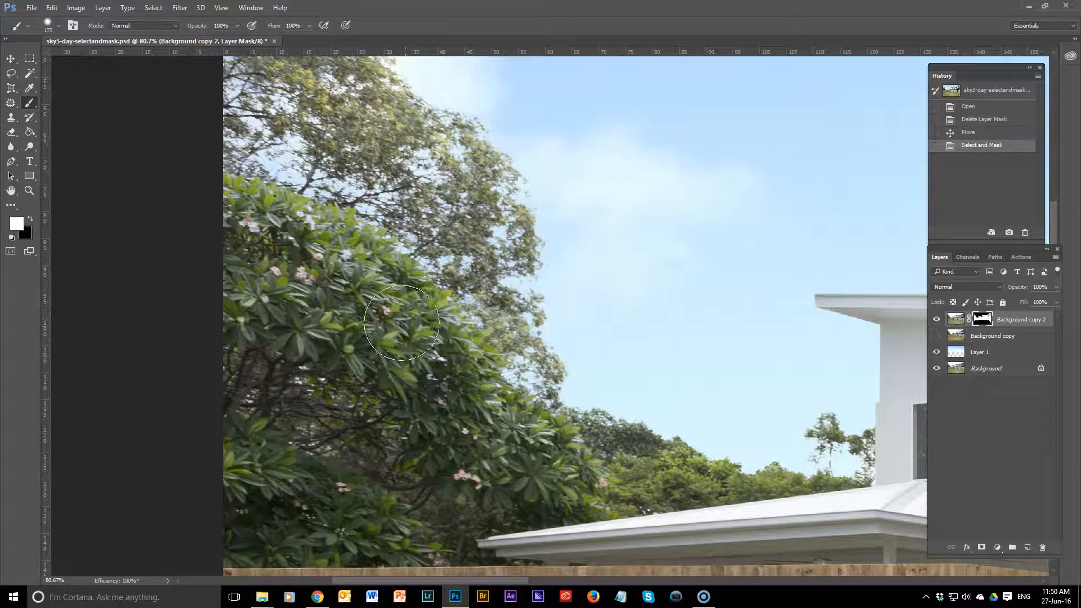
mouse_move(570, 473)
mouse_down()
mouse_move(658, 490)
mouse_move(839, 554)
mouse_up()
Step: Compare the neighbouring house's roofline and tree edges with the Layer 1 sky hidden and shown
mouse_move(764, 471)
mouse_down()
mouse_move(646, 490)
mouse_move(316, 421)
mouse_up()
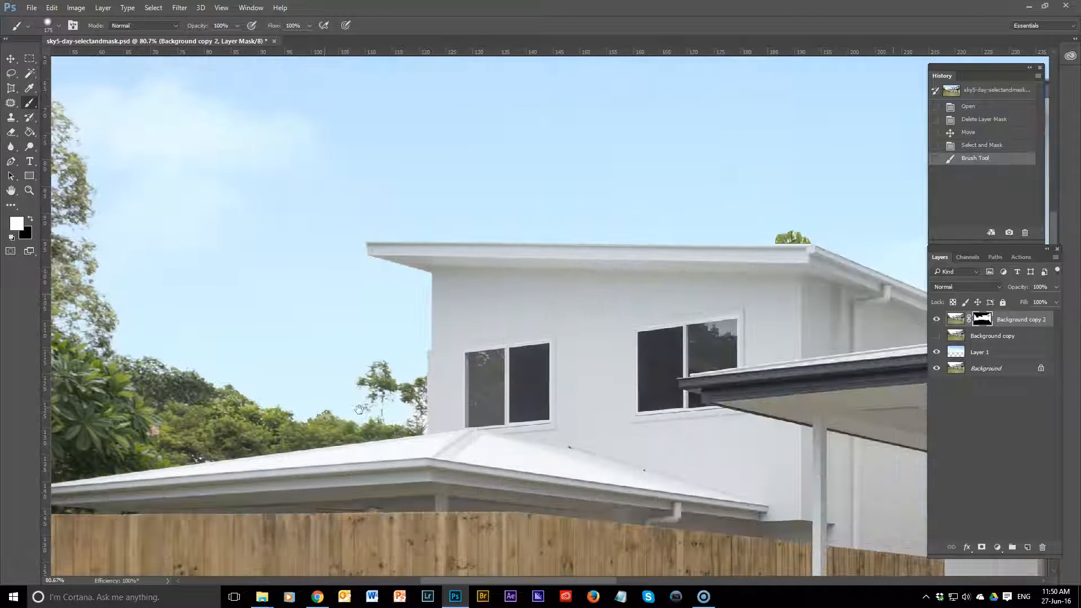
click(937, 352)
click(936, 352)
click(937, 352)
click(937, 353)
Step: Try painting white on the layer mask over the small tree beside the neighbouring house's wall, and undo the stroke
scroll(417, 413, up, 5)
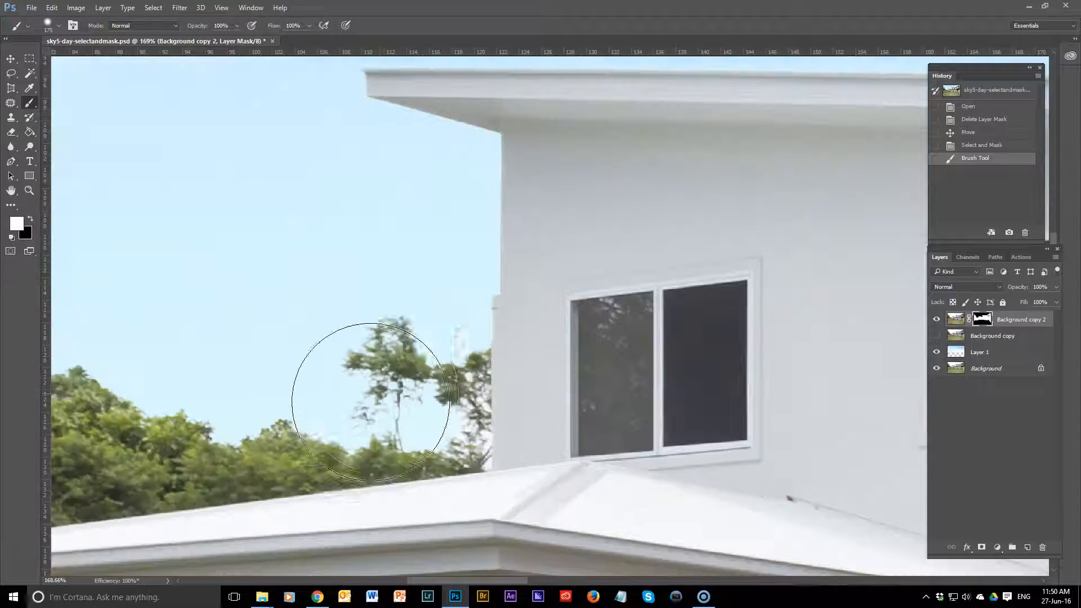
scroll(422, 361, up, 2)
mouse_move(444, 338)
mouse_down()
mouse_move(406, 366)
mouse_move(459, 353)
mouse_move(424, 386)
mouse_move(491, 405)
mouse_up()
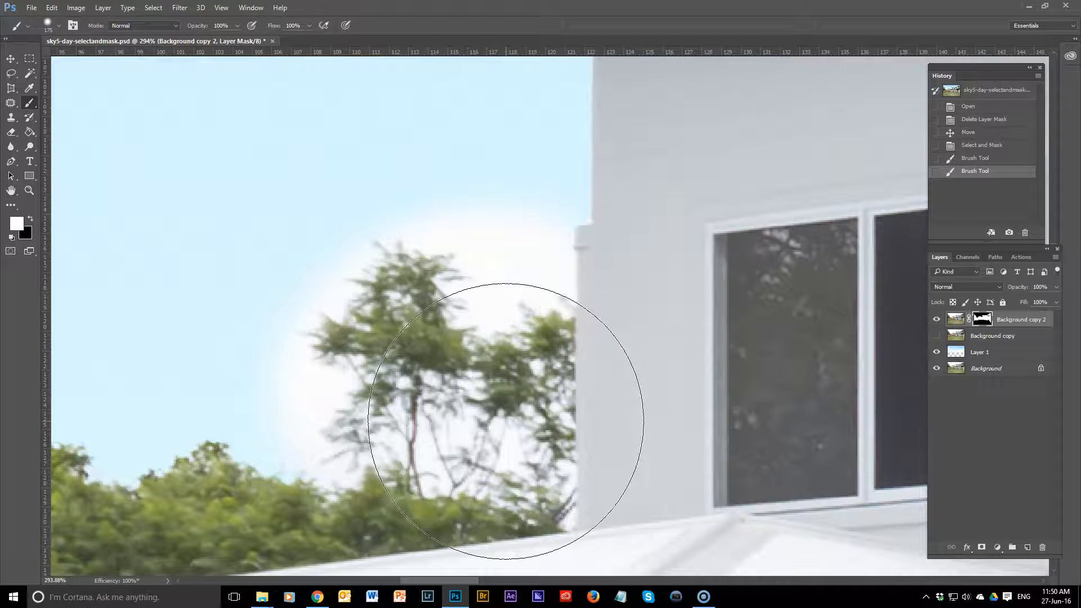
key(ctrl+z)
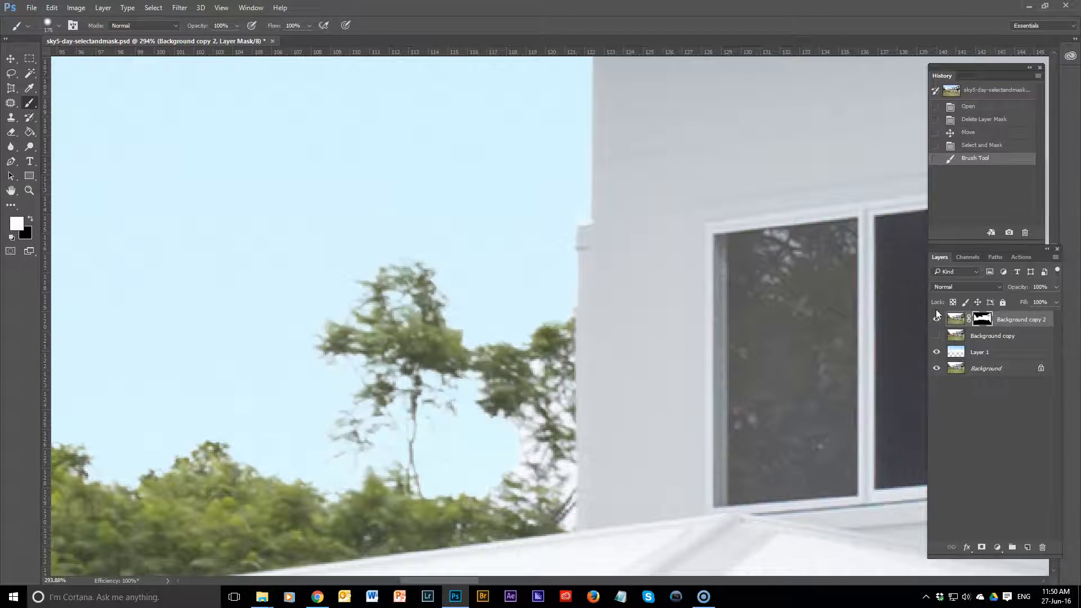
Step: Compare the small tree beside the neighbouring house's wall with the Layer 1 sky hidden and shown, leaving the sky visible
click(934, 353)
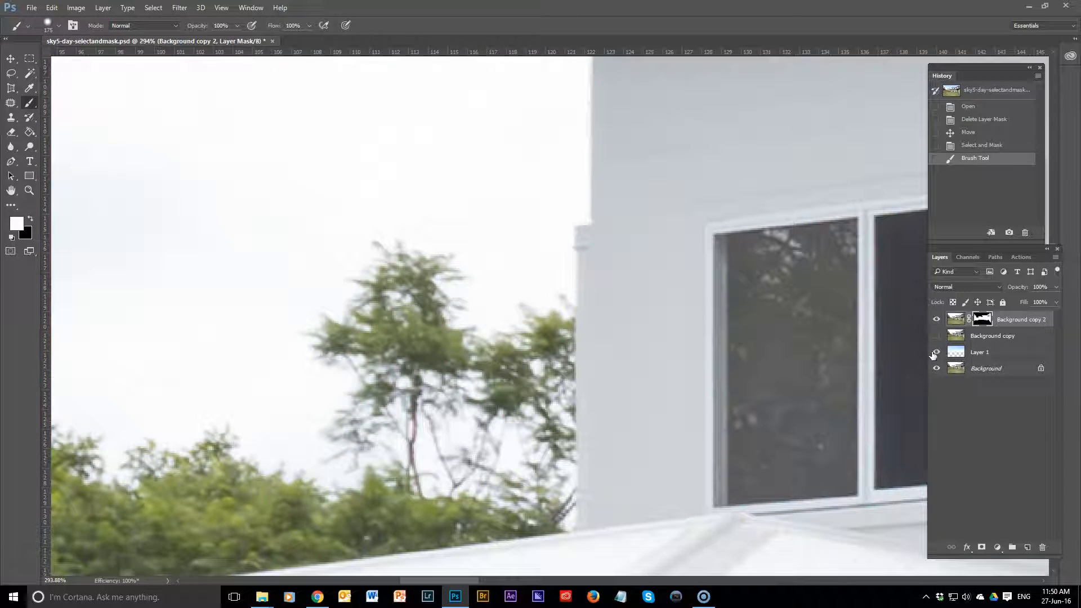
click(934, 352)
click(935, 352)
click(934, 352)
click(935, 352)
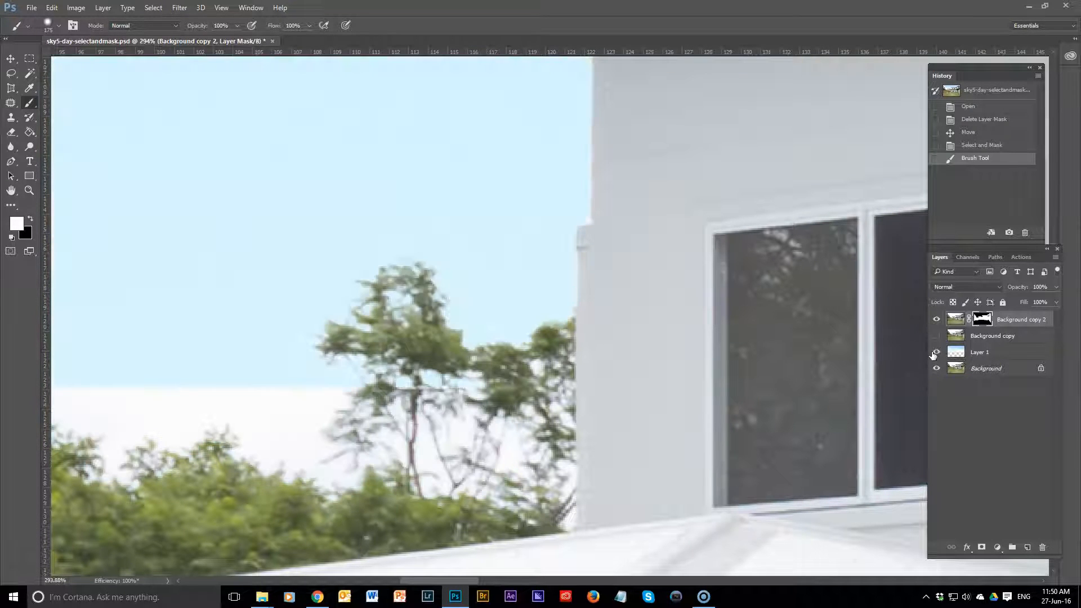
click(935, 353)
click(935, 353)
Step: Examine the masked edges across the photo from the neighbouring roof along the main house's roofline to the palm
scroll(621, 313, down, 5)
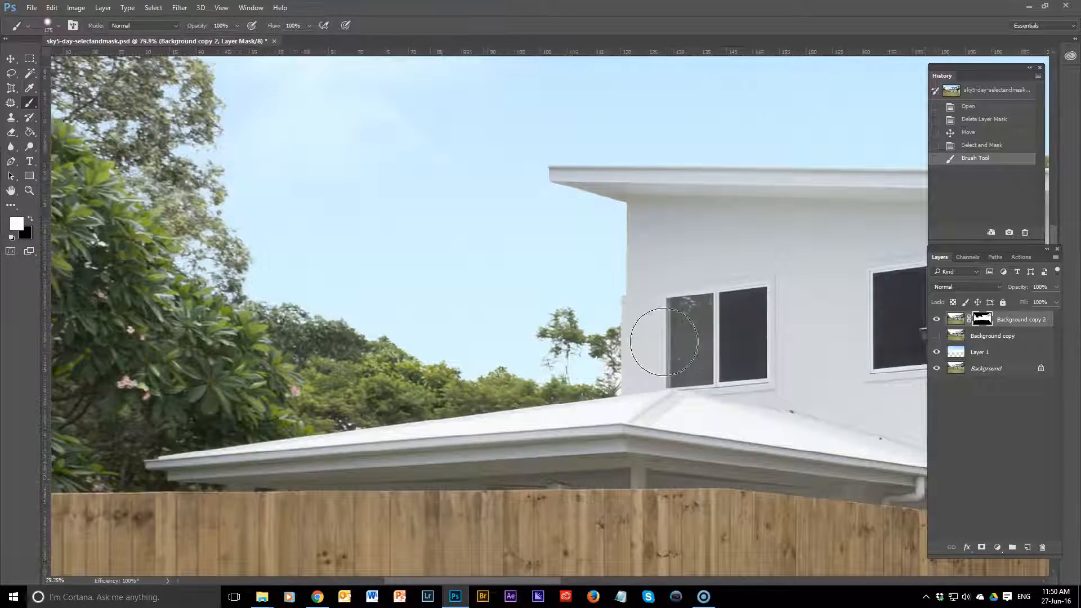
scroll(665, 342, down, 1)
drag(767, 302, 258, 295)
drag(604, 295, 91, 401)
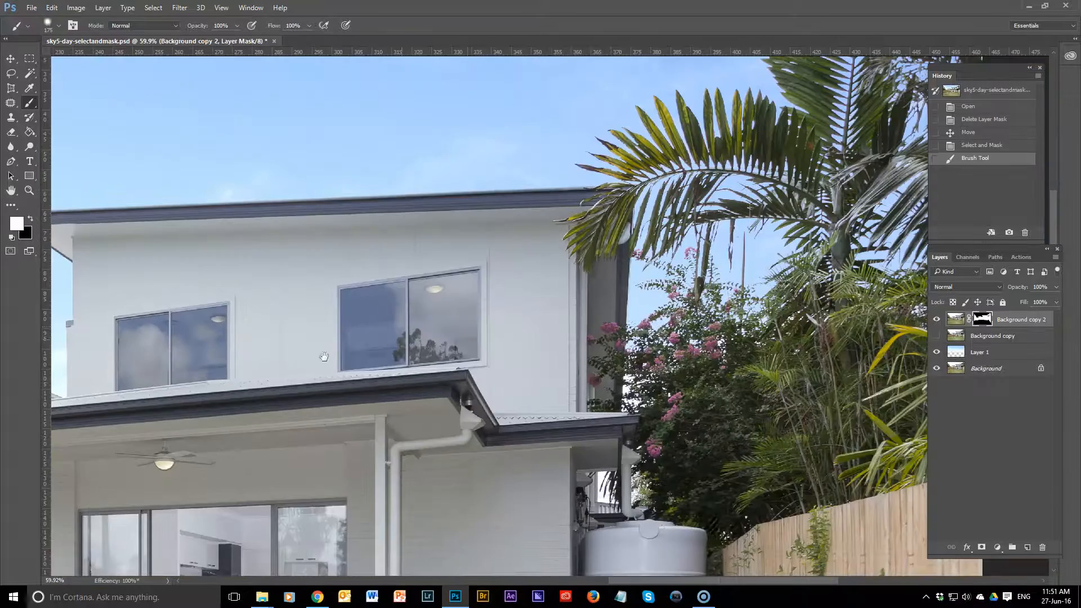
drag(451, 328, 123, 362)
scroll(433, 251, up, 7)
drag(516, 204, 486, 390)
scroll(614, 311, down, 2)
drag(609, 299, 602, 374)
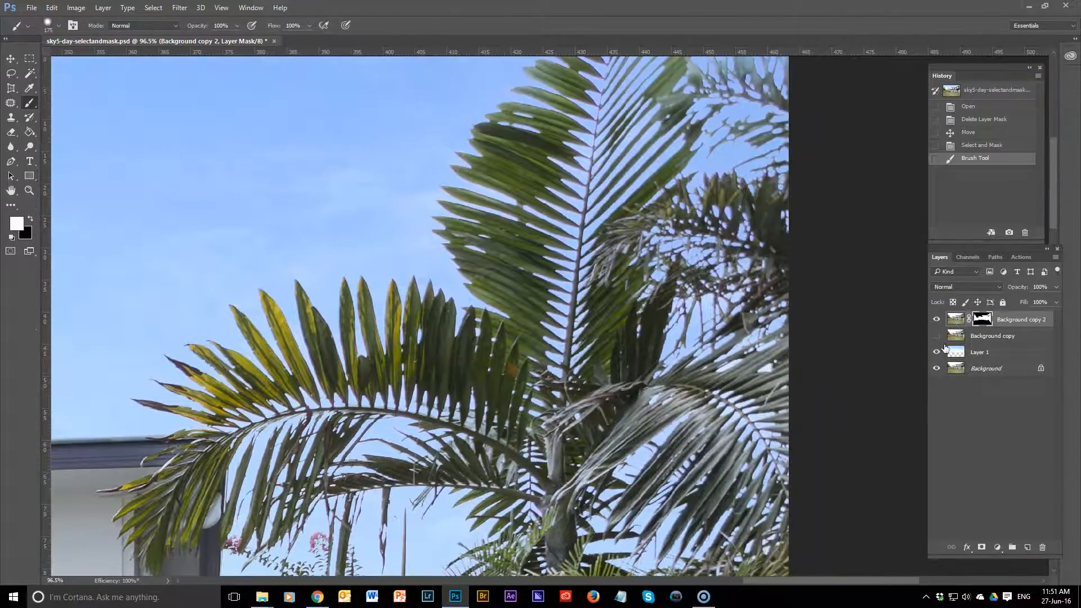
Step: Compare the palm fronds with the Layer 1 sky hidden and shown, leave the sky visible, and review the whole photo
click(937, 352)
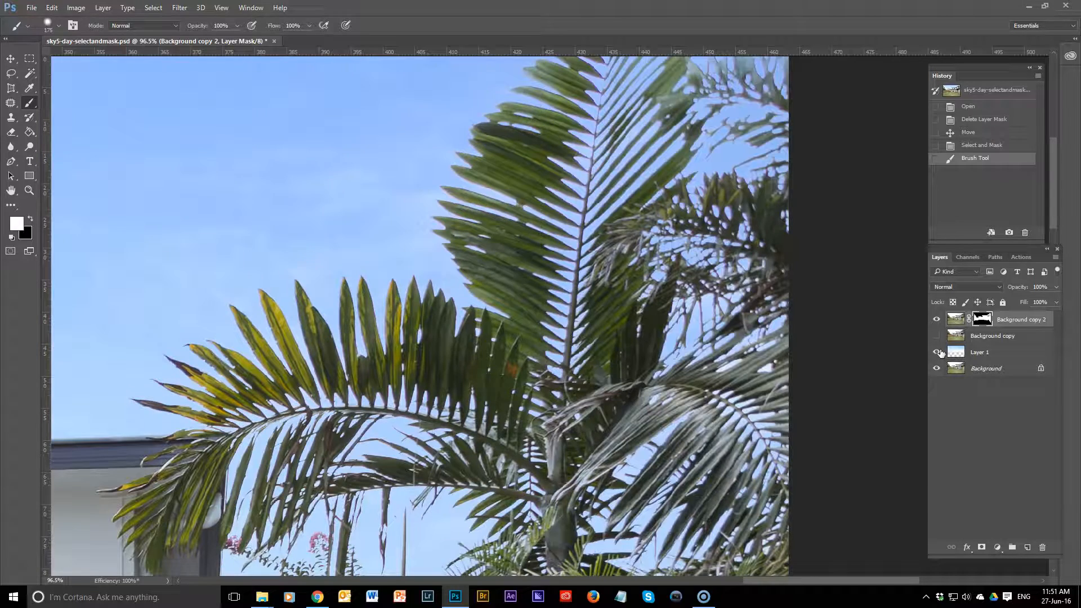
click(937, 352)
click(937, 352)
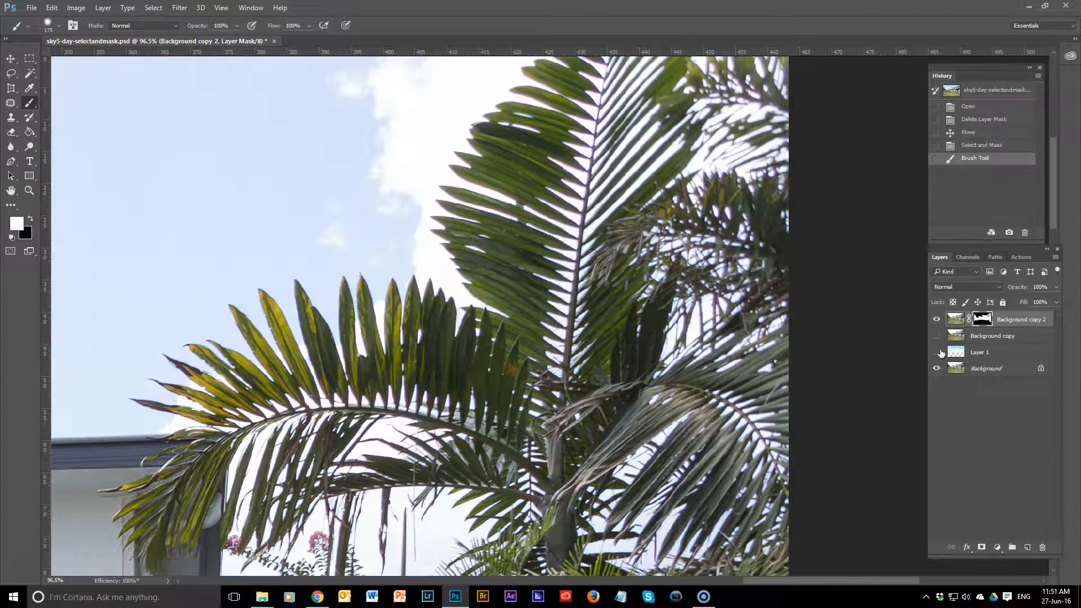
click(937, 351)
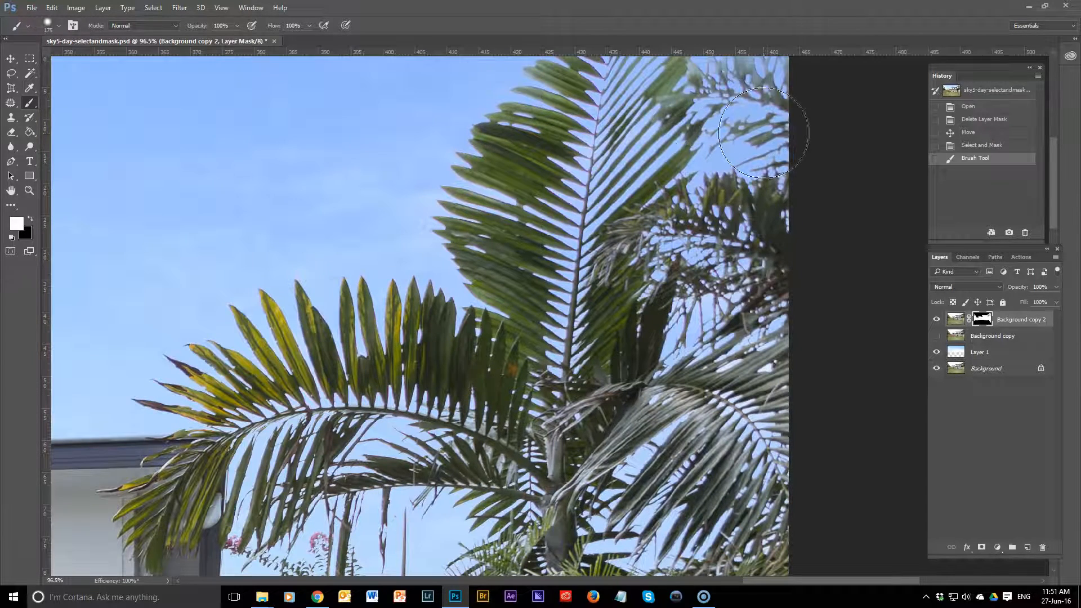
click(936, 352)
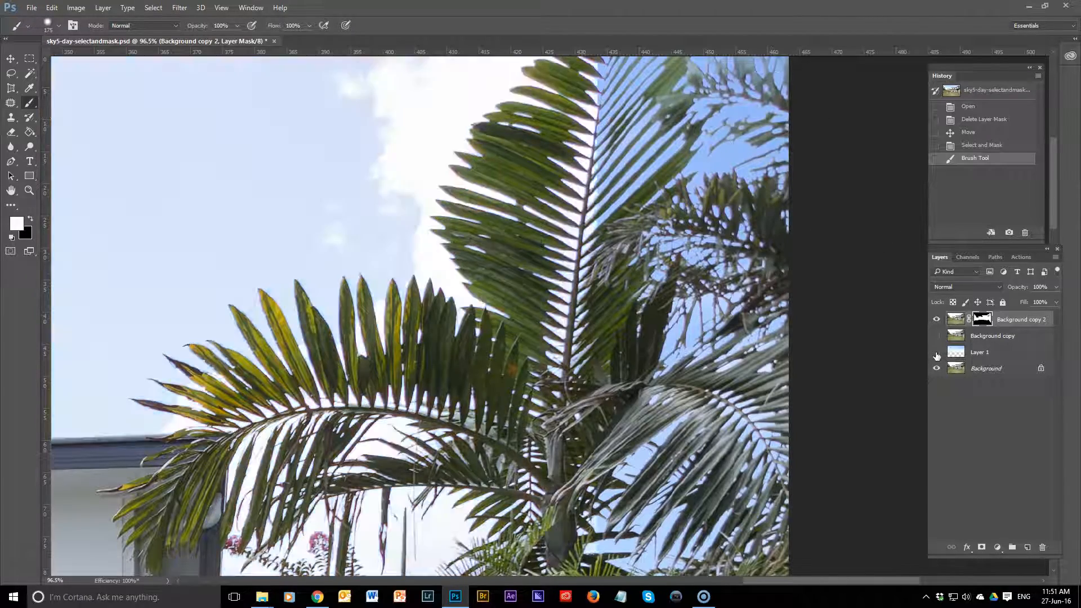
click(937, 352)
scroll(741, 320, down, 5)
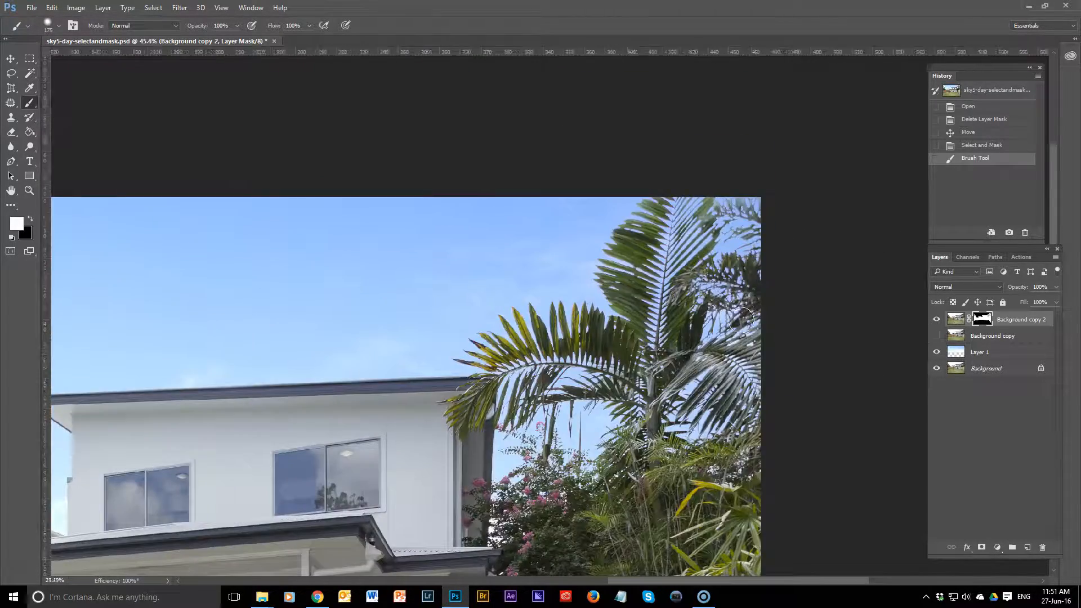
scroll(721, 305, up, 3)
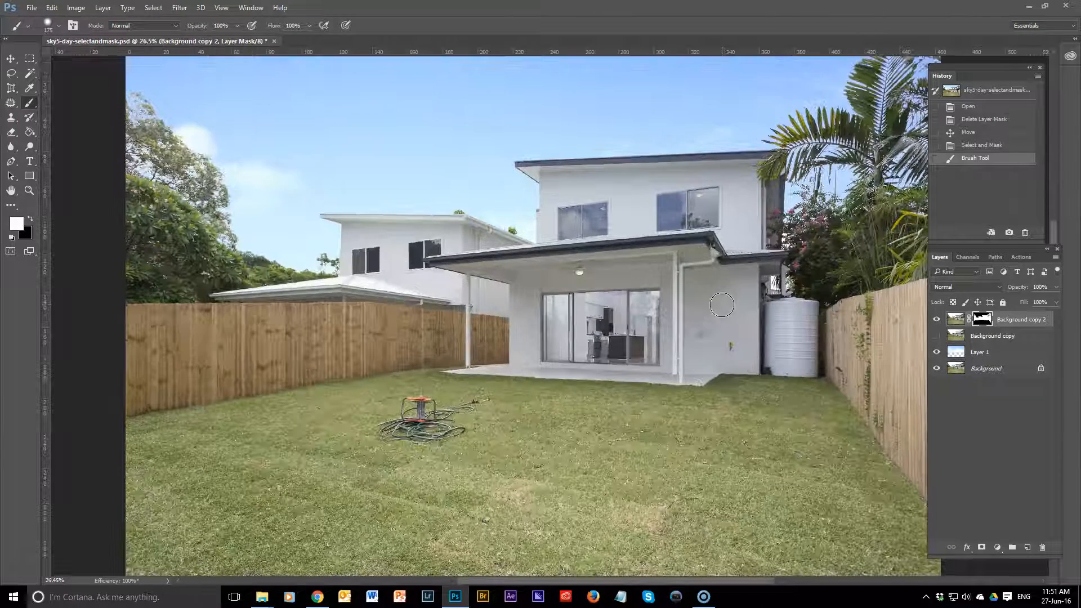
scroll(722, 304, down, 1)
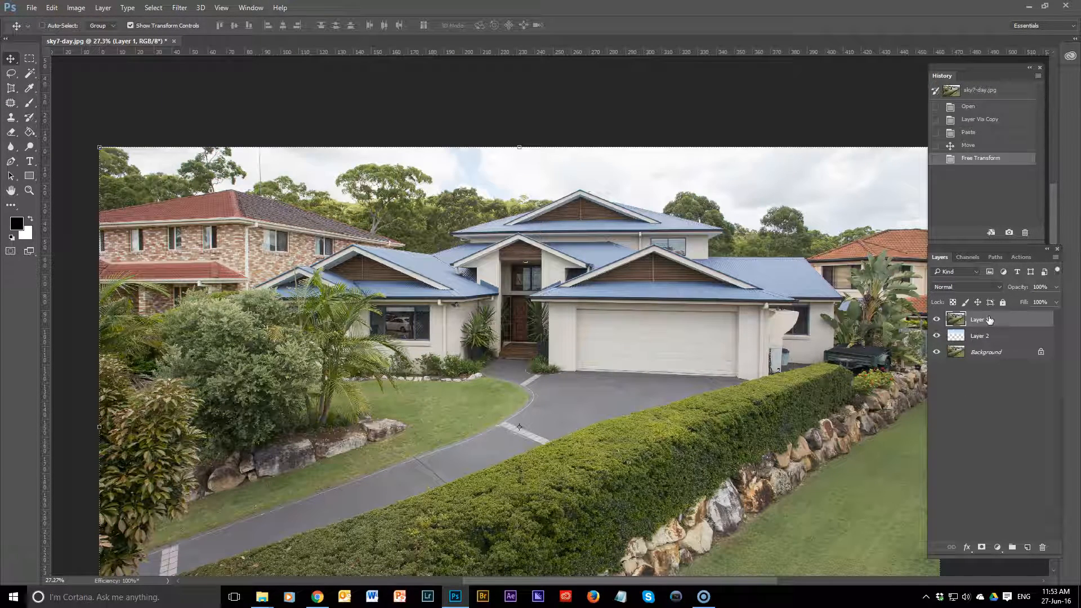
Step: Start Select and Mask on Layer 1 of sky7-day.jpg with 54% preview transparency and a 1 px edge detection radius
click(937, 321)
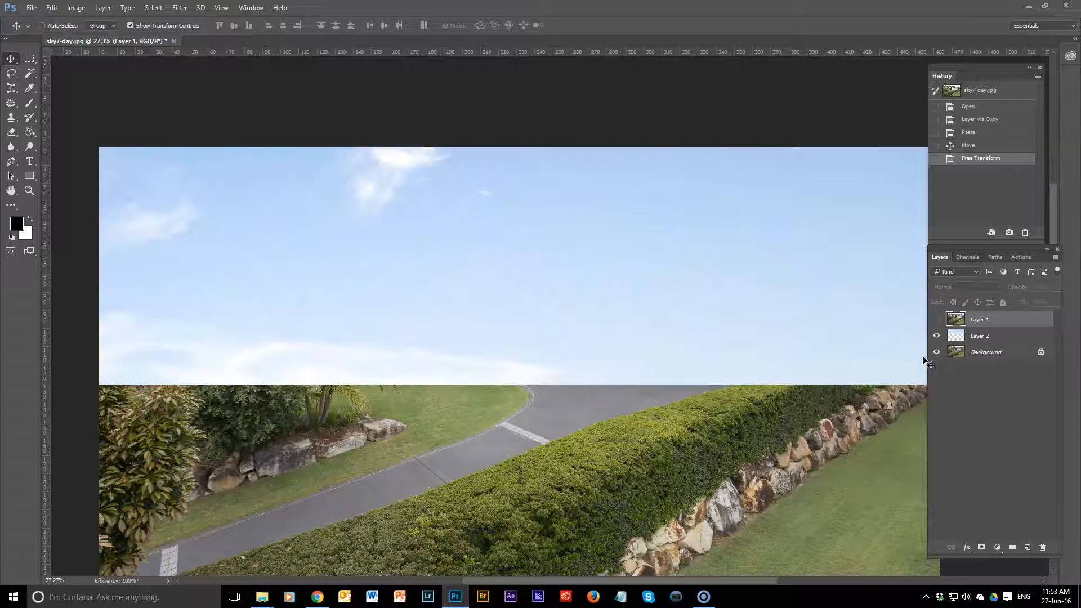
click(936, 320)
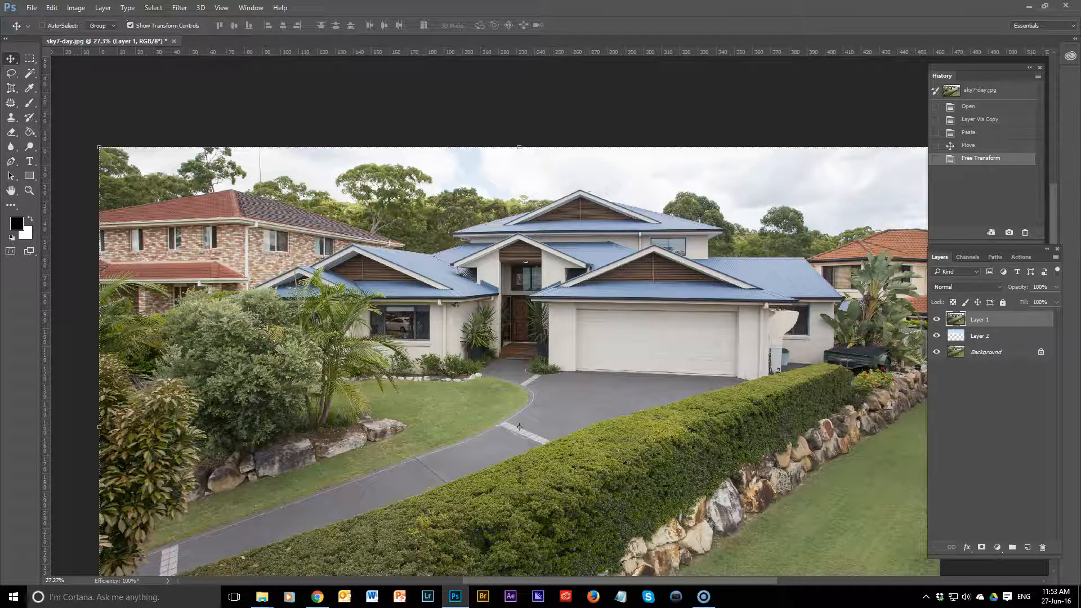
click(148, 8)
click(180, 142)
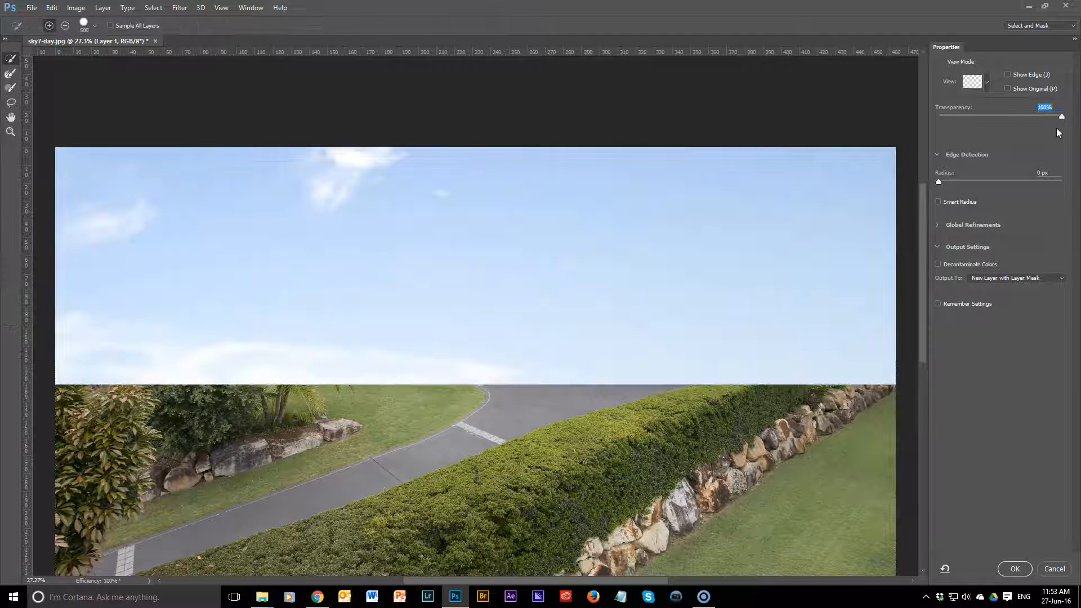
drag(1059, 117, 1005, 118)
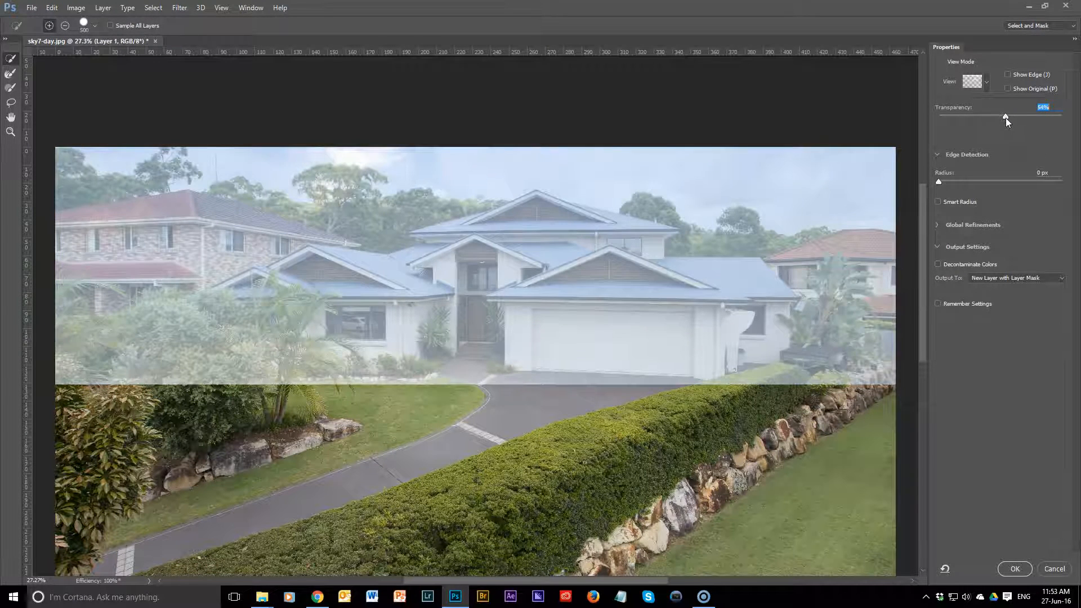
drag(939, 186, 944, 183)
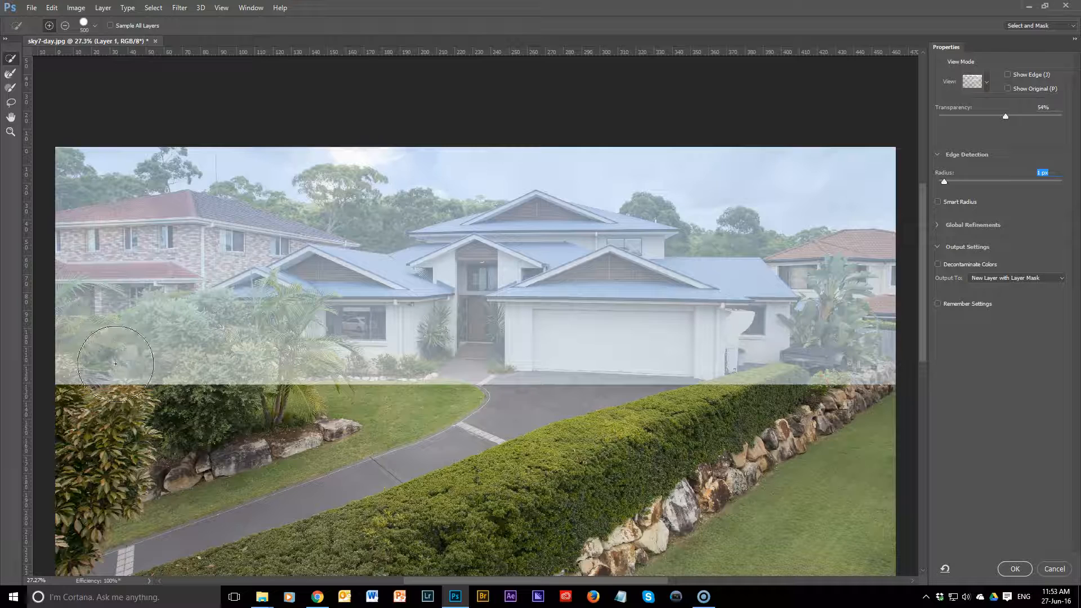
Step: Select the houses, treeline and garden with an 1100 px Quick Selection brush, and raise the preview transparency to 81%
key(bracketright)
key(bracketright)
key(bracketright)
key(bracketright)
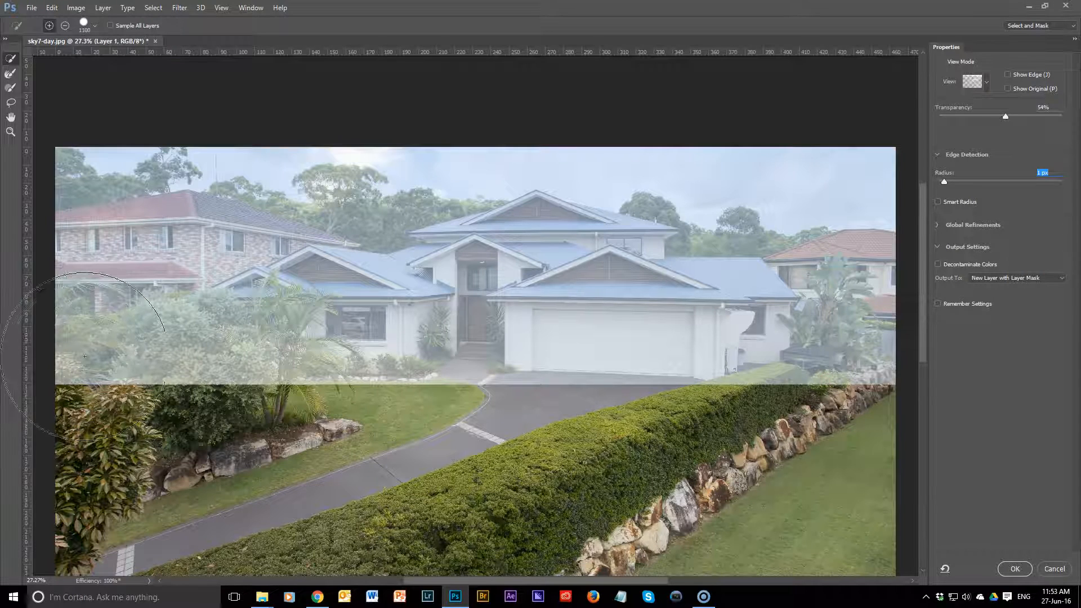
mouse_move(68, 338)
mouse_down()
mouse_move(135, 225)
mouse_move(265, 315)
mouse_move(338, 294)
mouse_move(456, 326)
mouse_move(474, 312)
mouse_move(535, 332)
mouse_move(620, 337)
mouse_move(685, 331)
mouse_move(727, 298)
mouse_move(709, 276)
mouse_move(732, 270)
mouse_move(895, 361)
mouse_up()
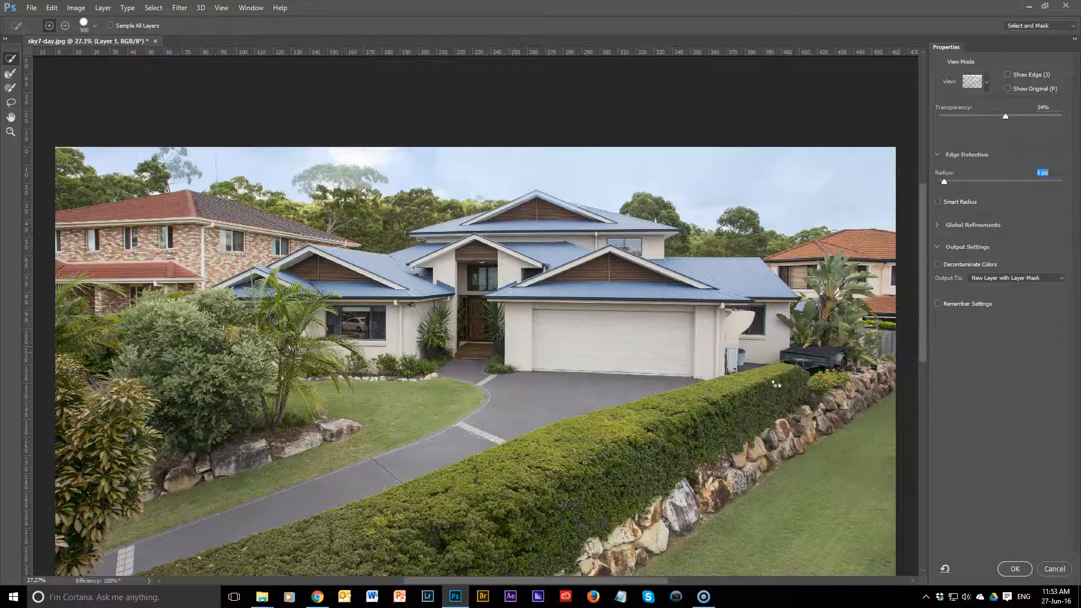
key(bracketleft)
key(bracketleft)
key(bracketleft)
key(bracketleft)
key(bracketleft)
key(bracketleft)
key(bracketleft)
key(bracketleft)
key(bracketleft)
key(bracketleft)
key(bracketleft)
key(bracketleft)
key(bracketleft)
key(bracketleft)
key(bracketleft)
key(bracketleft)
key(bracketleft)
key(bracketleft)
click(1007, 117)
click(1027, 117)
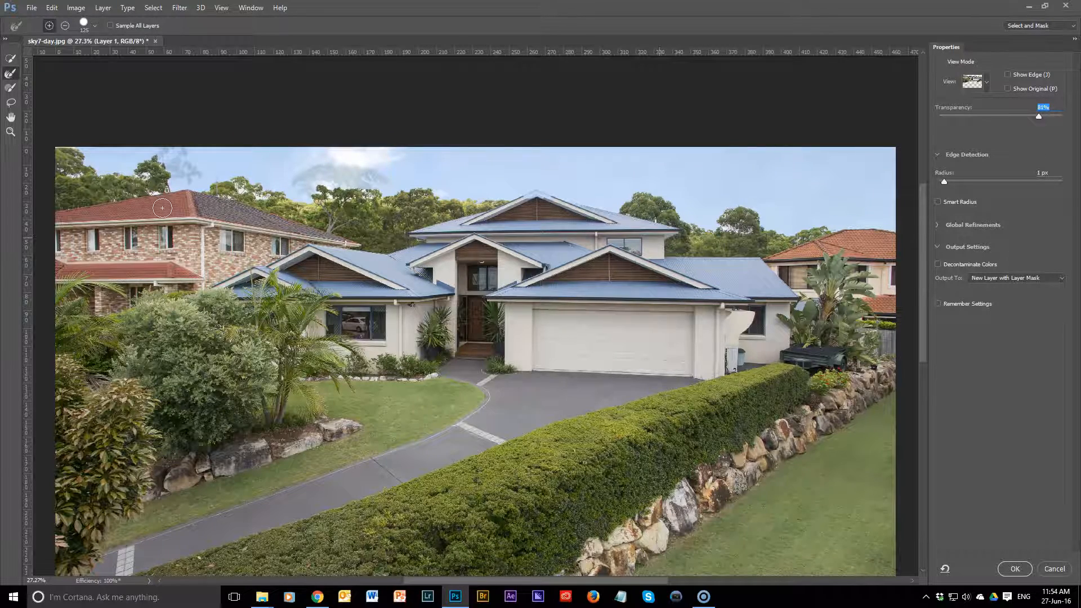
Step: Refine the edges and gaps of the tree behind the red-tiled roof with a 90 px Refine Edge brush
key(ctrl+plus)
key(ctrl+plus)
key(ctrl+plus)
drag(162, 208, 611, 385)
mouse_move(219, 203)
mouse_down()
mouse_move(485, 285)
mouse_move(479, 316)
mouse_up()
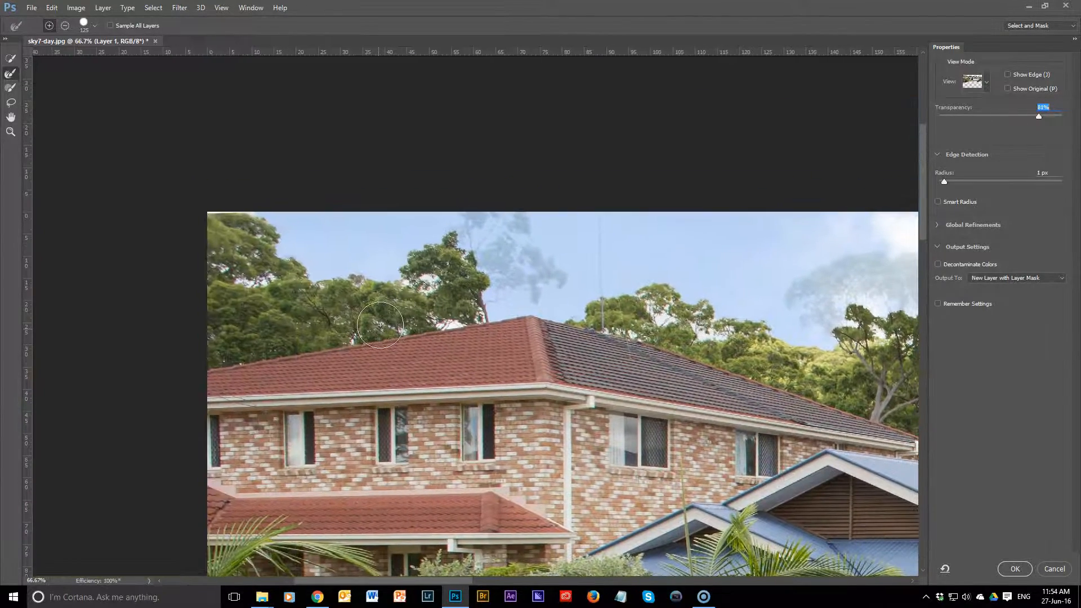
key(ctrl+plus)
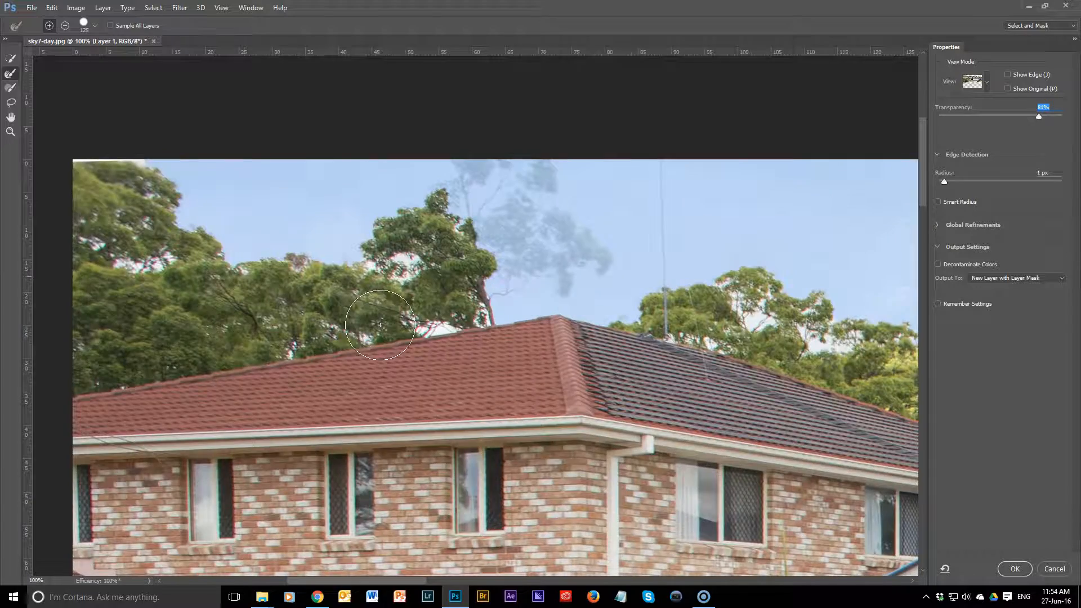
key(ctrl+plus)
drag(411, 292, 442, 385)
key(bracketleft)
key(bracketleft)
mouse_move(316, 269)
mouse_down()
mouse_move(310, 315)
mouse_move(333, 352)
mouse_move(366, 347)
mouse_move(407, 296)
mouse_up()
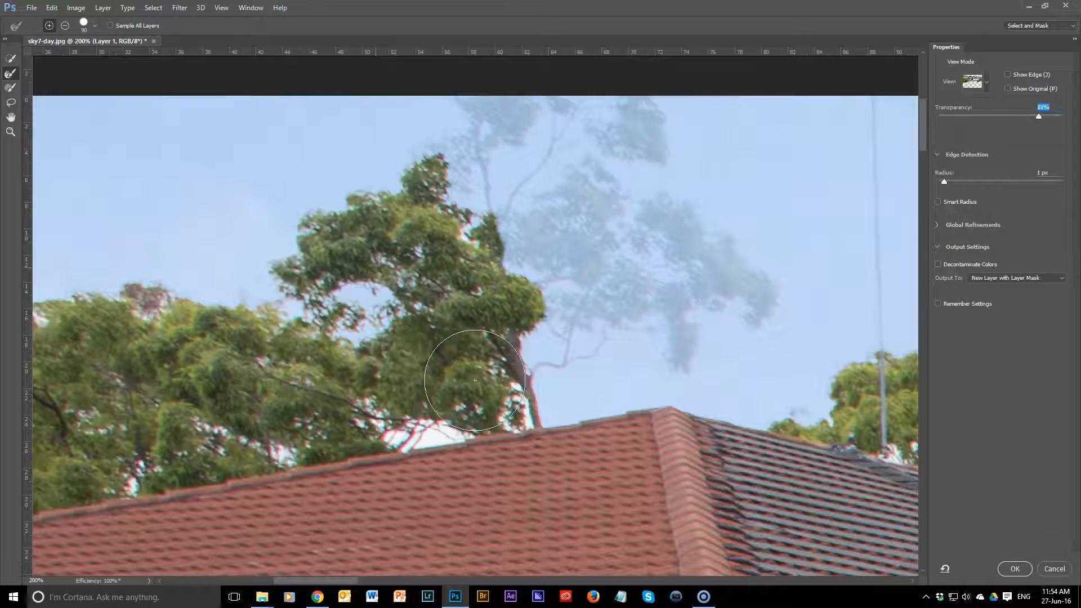
Step: Brush in the tree's faded upper branches and foliage above the red roof's ridge with the Refine Edge brush
drag(510, 350, 396, 465)
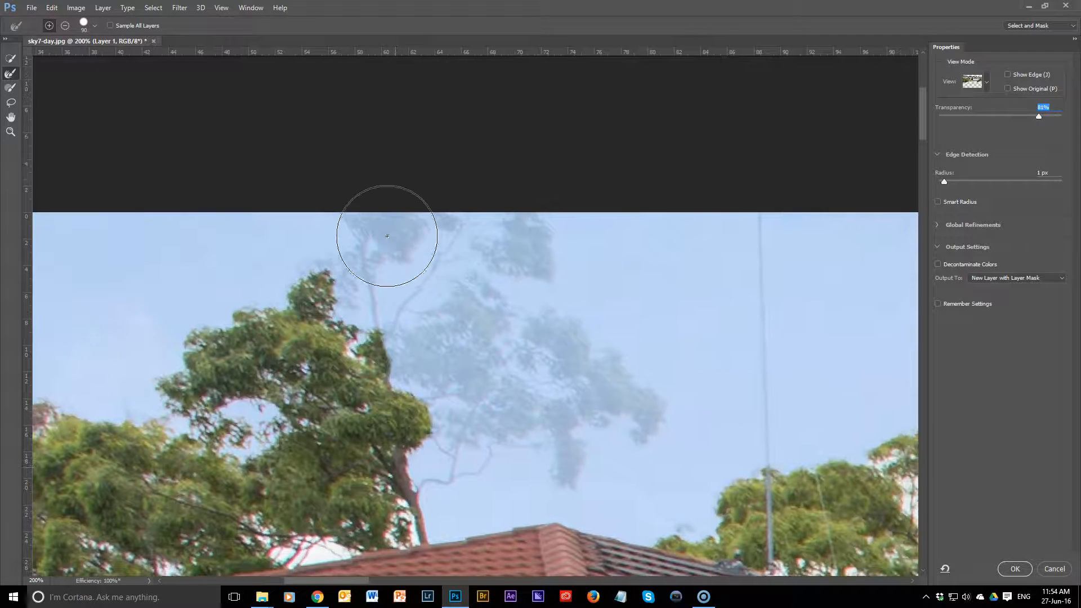
mouse_move(388, 232)
mouse_down()
mouse_move(337, 287)
mouse_move(321, 323)
mouse_move(320, 380)
mouse_move(367, 383)
mouse_move(472, 318)
mouse_move(468, 375)
mouse_move(498, 406)
mouse_move(558, 425)
mouse_move(562, 451)
mouse_move(557, 434)
mouse_move(442, 429)
mouse_move(424, 479)
mouse_up()
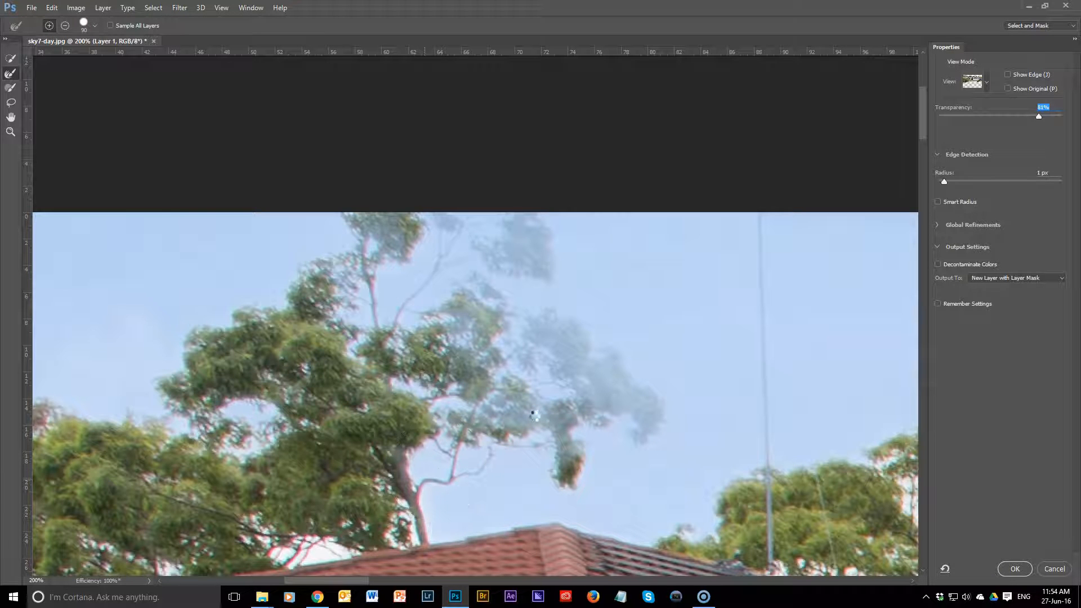
mouse_move(557, 395)
mouse_down()
mouse_move(575, 353)
mouse_move(546, 335)
mouse_move(639, 410)
mouse_up()
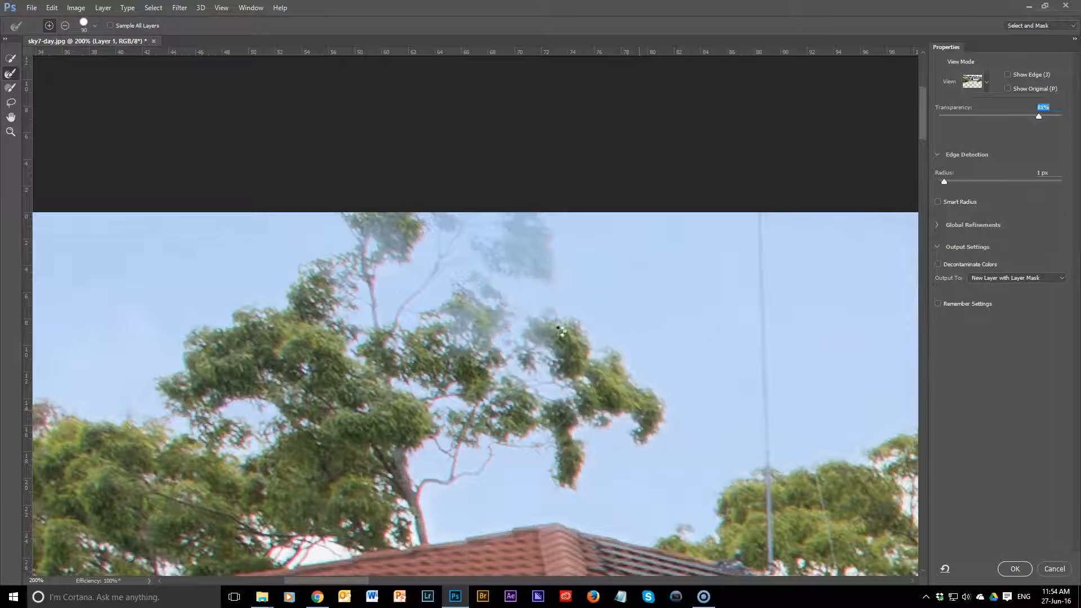
mouse_move(518, 251)
mouse_down()
mouse_move(436, 215)
mouse_move(418, 220)
mouse_move(415, 246)
mouse_up()
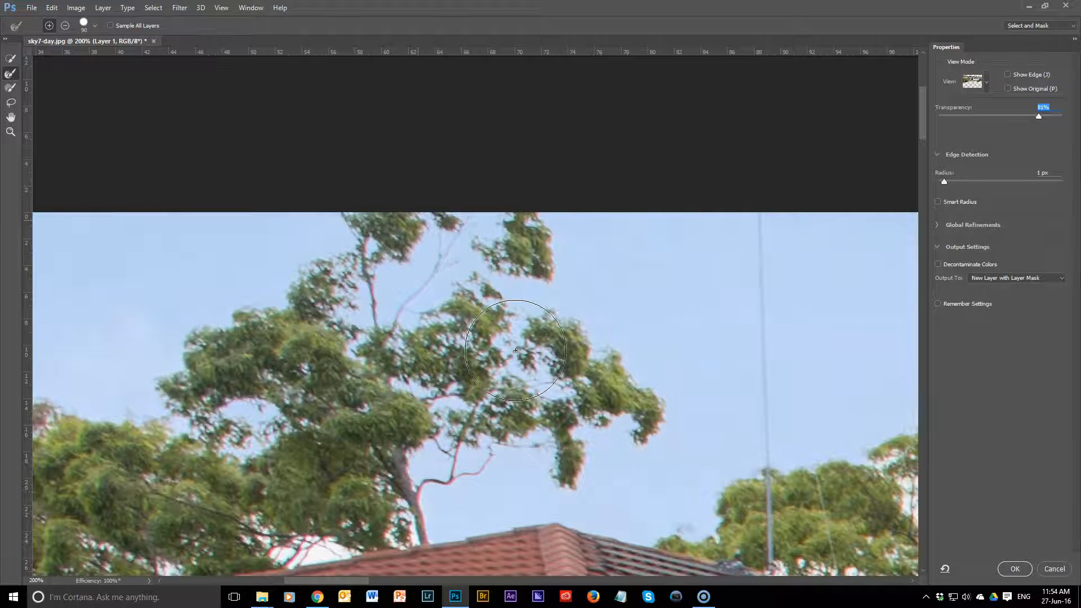
Step: Refine the foliage edges of the far-left trees up to the photo's upper edge with the 90 px Refine Edge brush
drag(509, 348, 798, 306)
drag(413, 387, 647, 405)
mouse_move(316, 357)
mouse_down()
mouse_move(286, 355)
mouse_move(251, 384)
mouse_move(196, 338)
mouse_move(159, 334)
mouse_up()
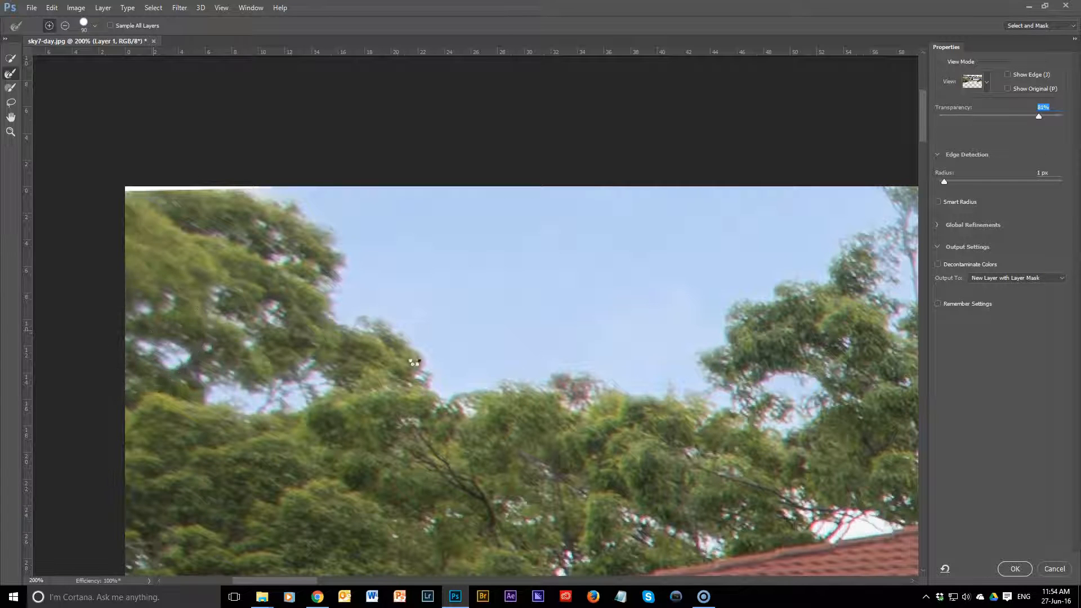
mouse_move(485, 400)
mouse_down()
mouse_move(578, 384)
mouse_move(630, 405)
mouse_move(742, 422)
mouse_up()
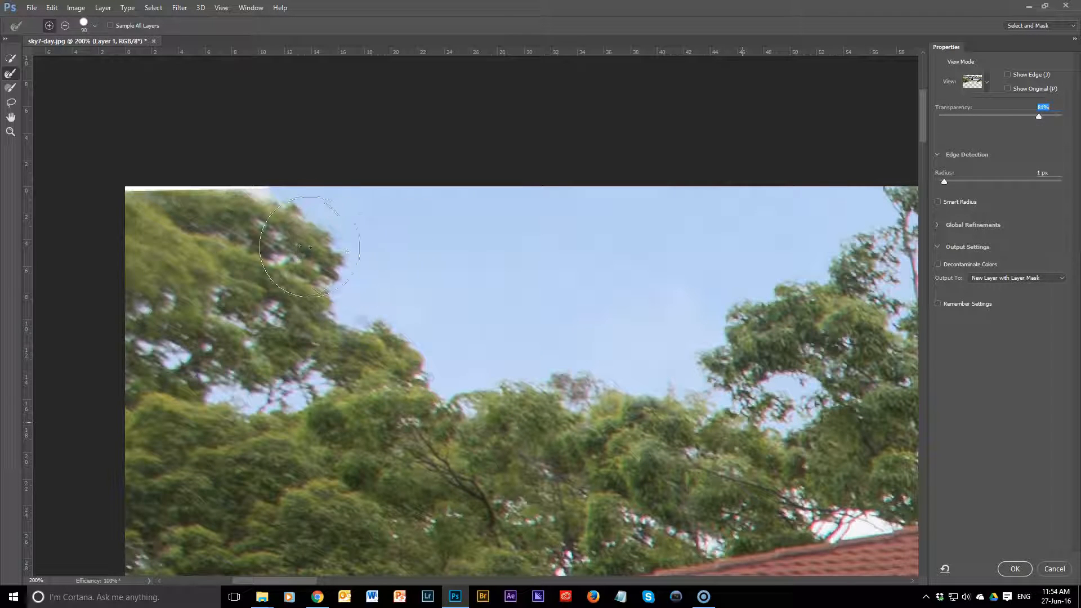
drag(235, 193, 248, 211)
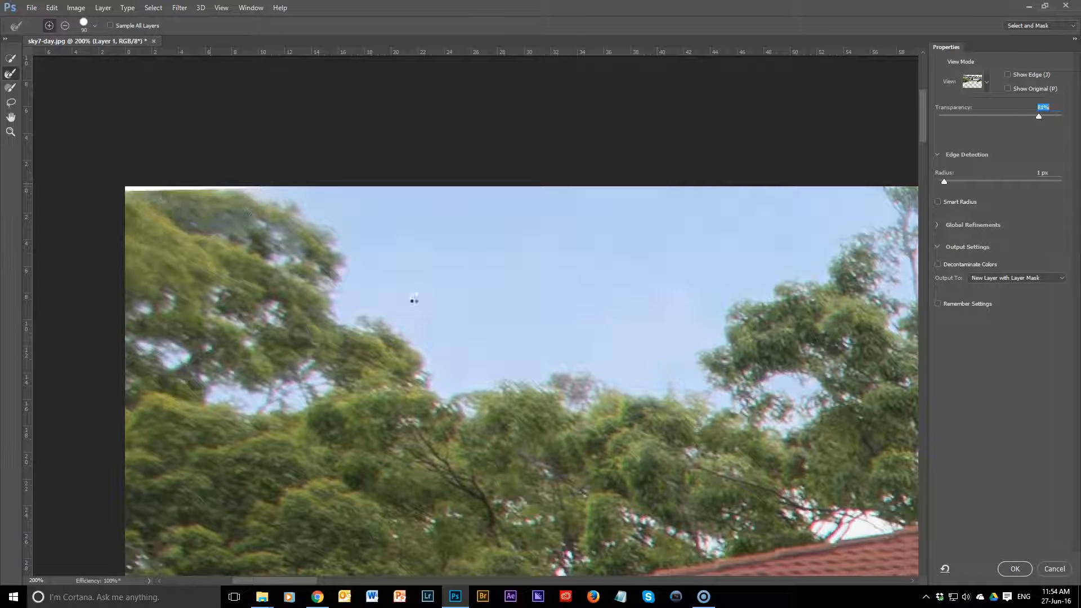
Step: Refine the gaps and edges of the treetops behind the red house's dark-tiled roof slope with a larger Refine Edge brush
drag(712, 313, 399, 275)
drag(665, 312, 352, 310)
mouse_move(595, 328)
mouse_down()
mouse_move(272, 224)
mouse_move(44, 280)
mouse_up()
key(bracketright)
key(bracketright)
key(bracketright)
key(bracketright)
key(bracketright)
key(bracketright)
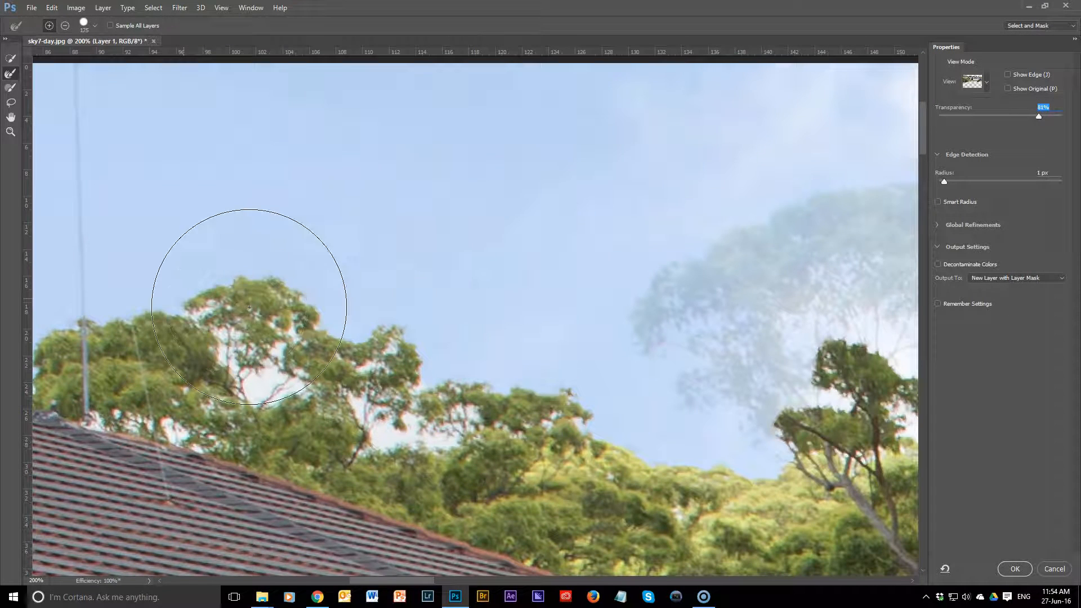
drag(233, 315, 401, 387)
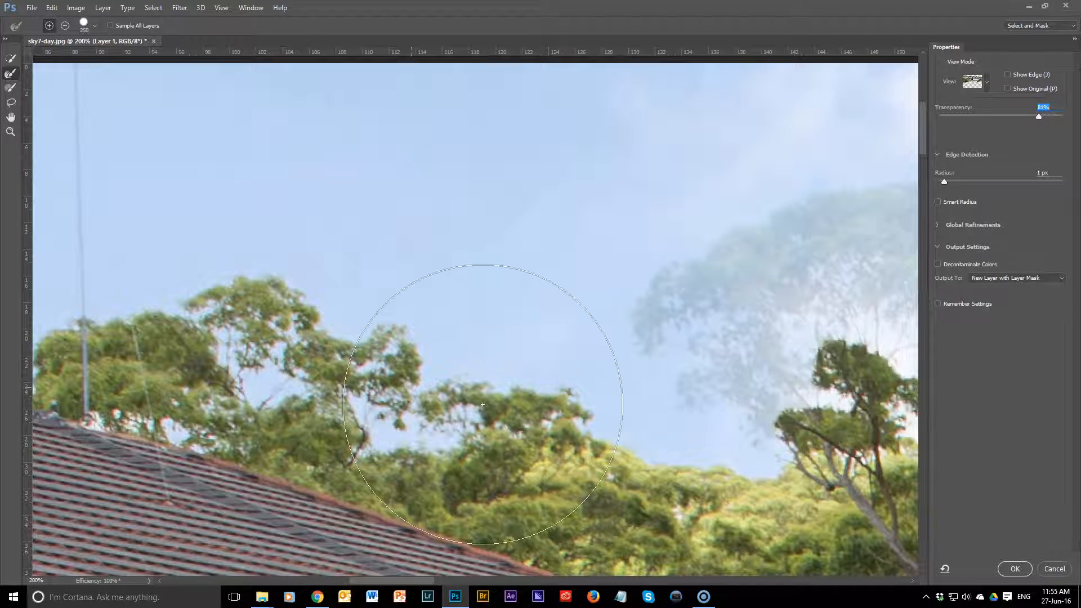
Step: Brush in the thin antenna mast above the dark-tiled roof, up to the photo's upper edge, with a 50 px Refine Edge brush
drag(724, 398, 933, 423)
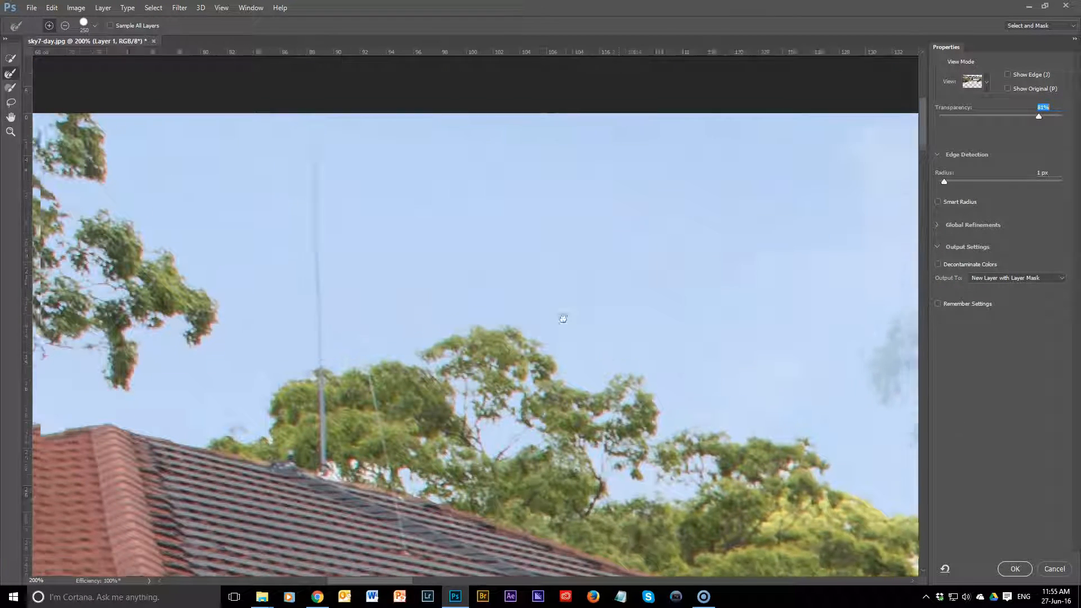
key(bracketleft)
key(bracketleft)
key(bracketleft)
key(bracketleft)
key(bracketleft)
key(bracketleft)
key(bracketleft)
key(bracketleft)
key(bracketleft)
key(bracketleft)
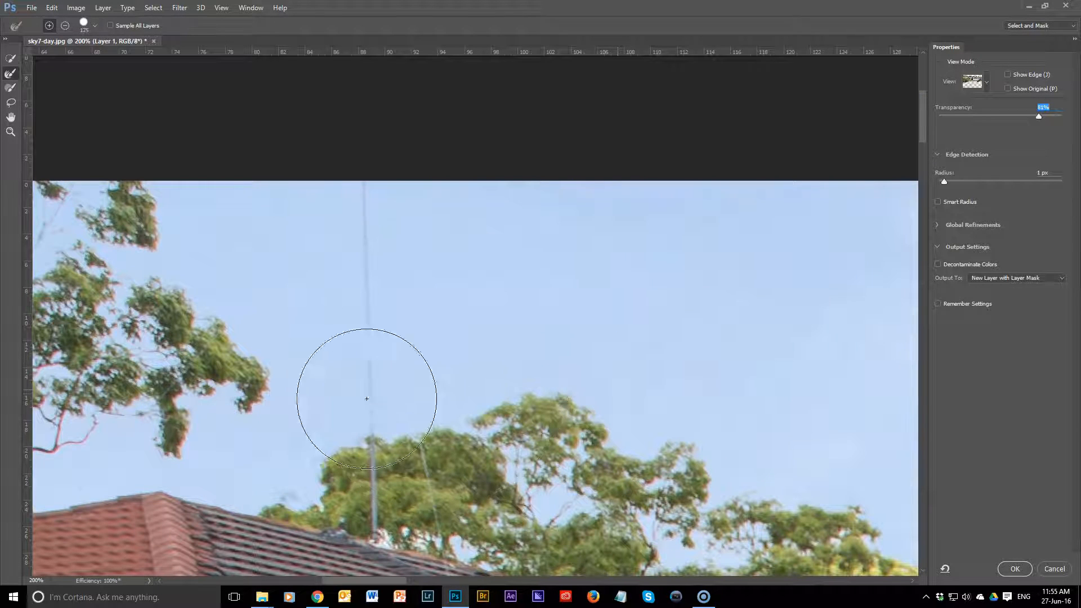
mouse_move(372, 427)
mouse_down()
mouse_move(360, 355)
mouse_move(364, 174)
mouse_up()
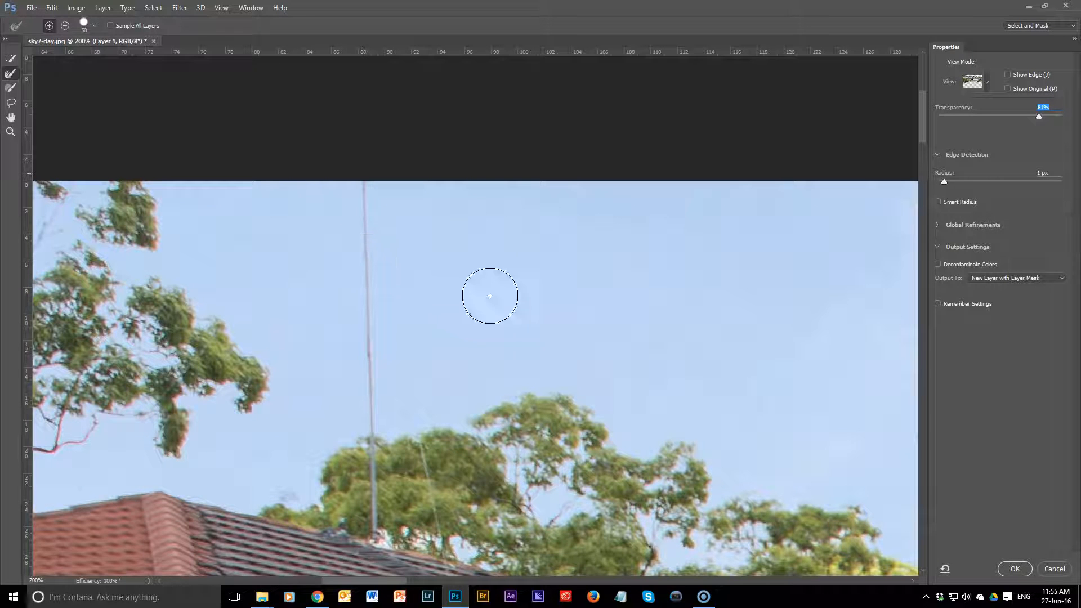
Step: Brush in the faded canopy and hanging branches of the tall spreading tree between the houses with a larger Refine Edge brush
drag(772, 406, 279, 285)
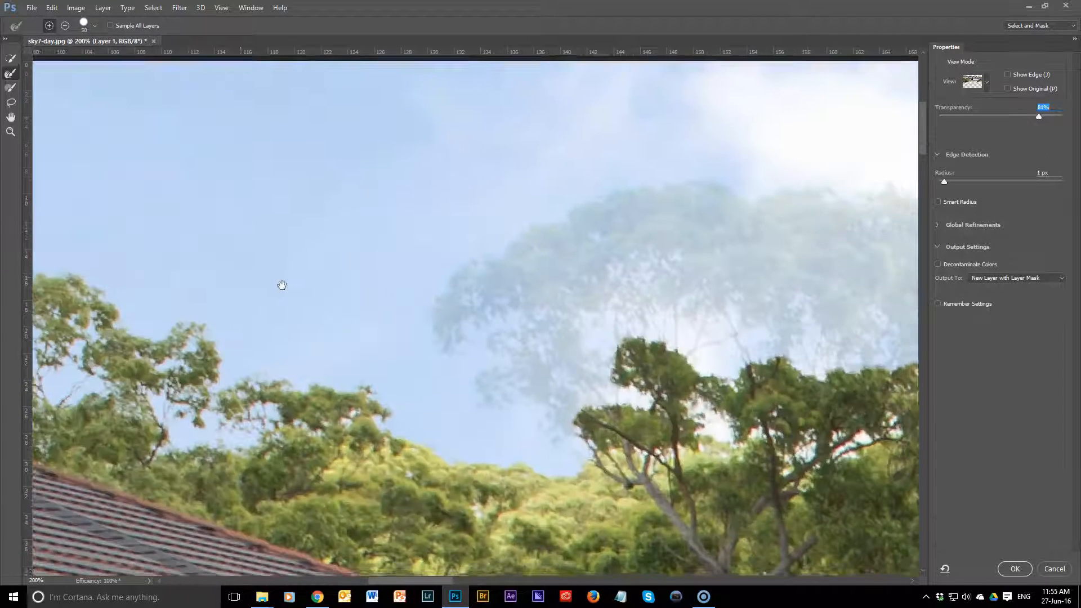
key(bracketright)
key(bracketright)
key(bracketright)
key(bracketright)
key(bracketright)
key(bracketright)
key(bracketright)
key(bracketright)
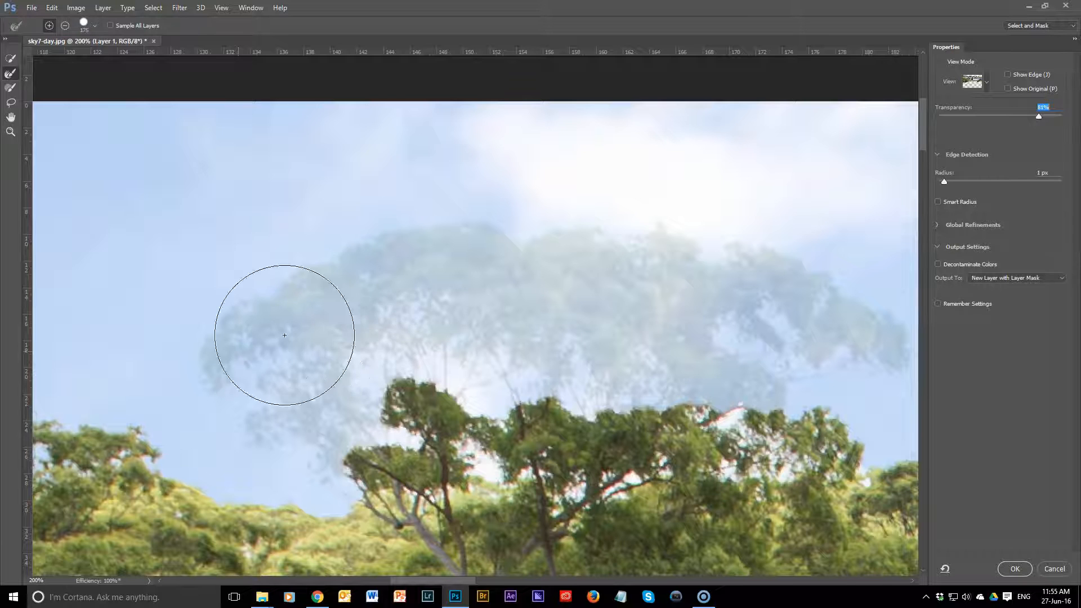
mouse_move(225, 335)
mouse_down()
mouse_move(384, 282)
mouse_move(505, 278)
mouse_move(808, 301)
mouse_move(854, 328)
mouse_up()
mouse_move(264, 381)
mouse_down()
mouse_move(325, 392)
mouse_move(321, 381)
mouse_move(319, 410)
mouse_up()
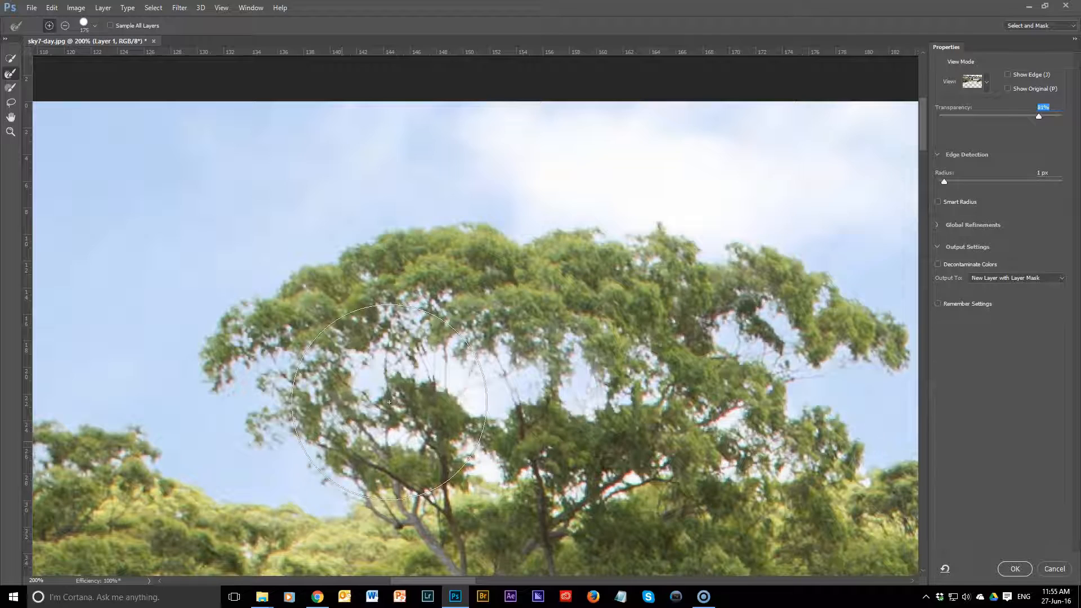
Step: Refine the treetops right of the tall tree, and brush in the small faded tree beside the blue roof's gable
mouse_move(726, 402)
mouse_down()
mouse_move(707, 418)
mouse_move(524, 411)
mouse_move(453, 344)
mouse_move(363, 371)
mouse_up()
mouse_move(509, 320)
mouse_down()
mouse_move(487, 316)
mouse_move(589, 332)
mouse_move(653, 384)
mouse_up()
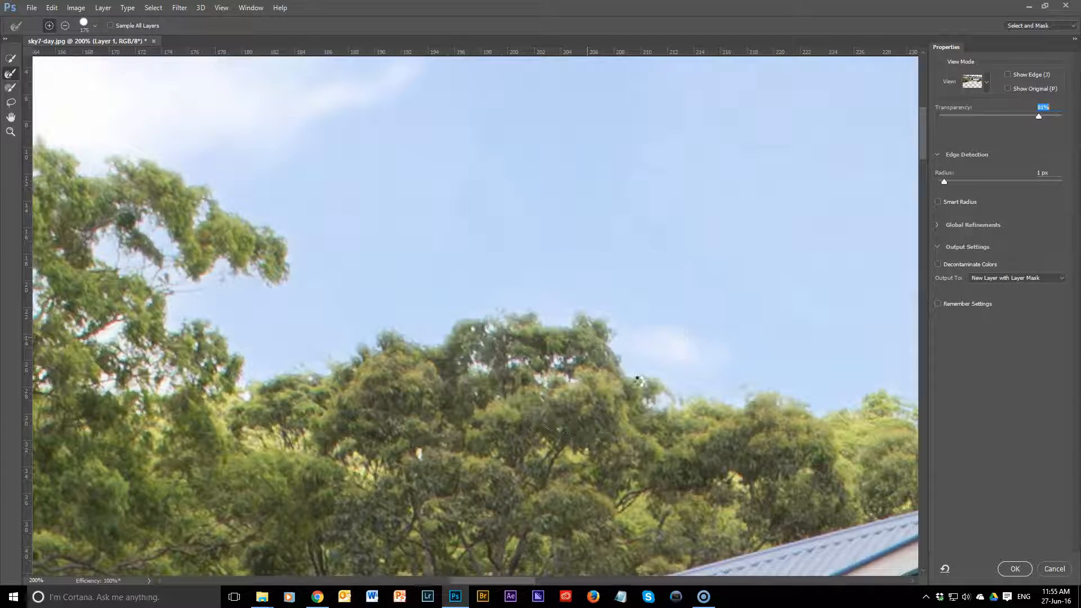
drag(684, 418, 153, 395)
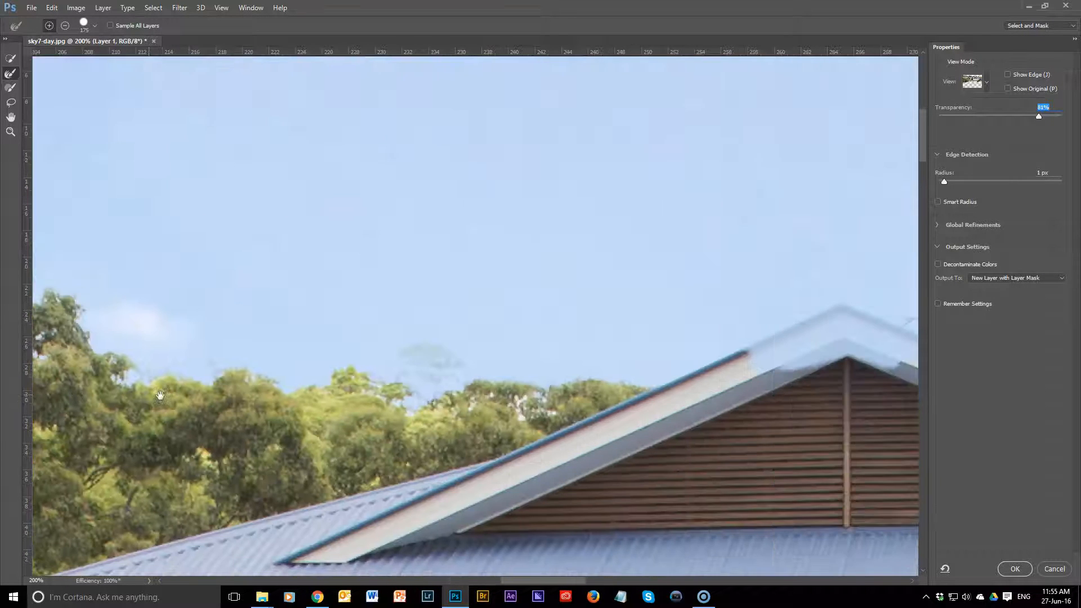
key(bracketleft)
key(bracketleft)
key(bracketleft)
key(bracketleft)
key(bracketleft)
key(bracketleft)
key(bracketleft)
key(bracketleft)
drag(449, 360, 441, 371)
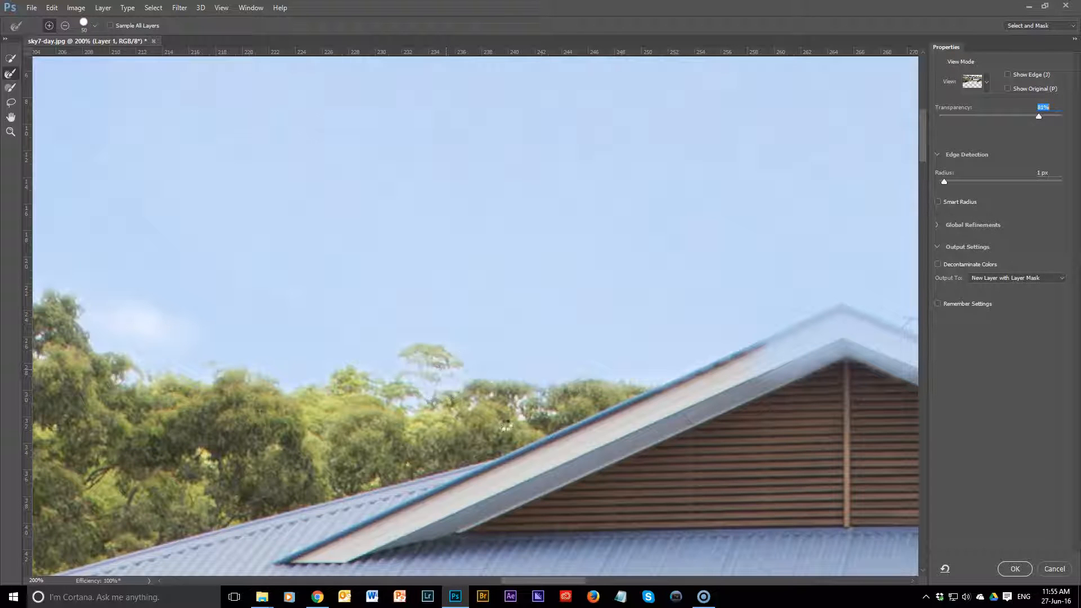
Step: Restore the faded gable peak and fascia boards of the blue roof with the Refine Edge and Quick Selection brushes
drag(726, 411, 298, 469)
key(bracketright)
key(bracketright)
key(bracketright)
key(bracketright)
key(bracketright)
key(bracketright)
mouse_move(316, 423)
mouse_down()
mouse_move(425, 385)
mouse_move(541, 431)
mouse_move(552, 451)
mouse_up()
mouse_move(661, 456)
mouse_down()
mouse_move(226, 340)
mouse_move(561, 400)
mouse_up()
key(bracketleft)
key(bracketleft)
key(bracketleft)
key(bracketleft)
key(bracketleft)
key(bracketleft)
key(bracketleft)
drag(232, 364, 428, 398)
drag(335, 418, 423, 404)
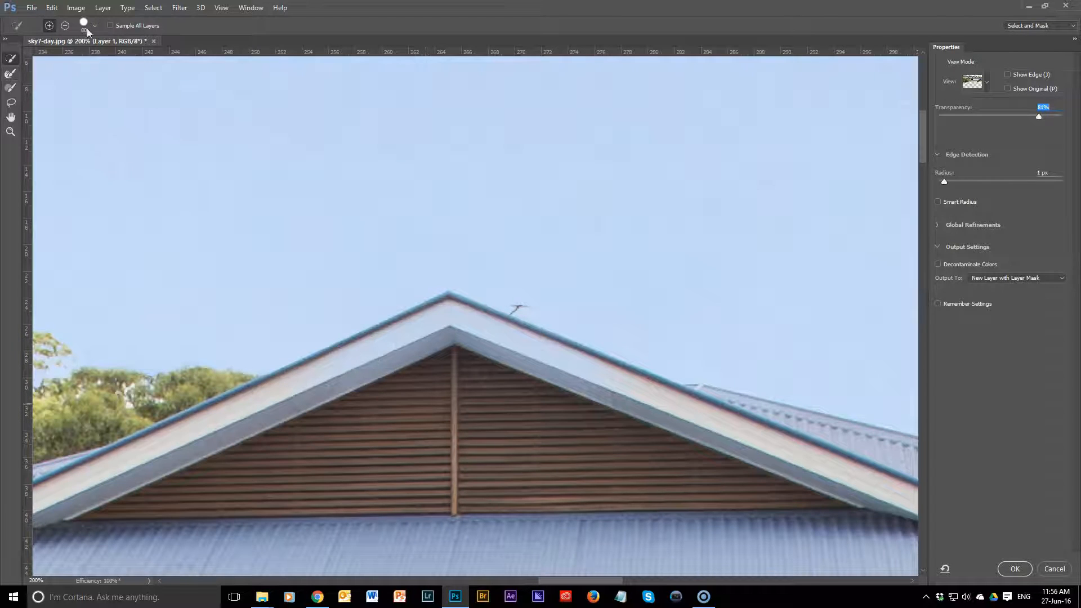
mouse_move(303, 406)
mouse_down()
mouse_move(455, 331)
mouse_move(561, 377)
mouse_up()
drag(689, 429, 704, 415)
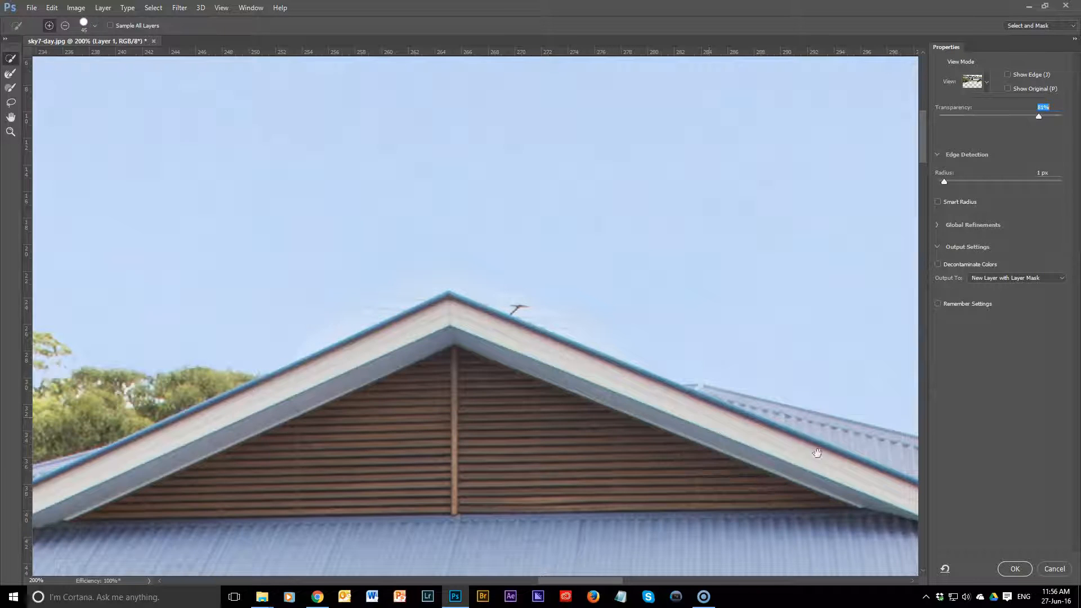
Step: Refine the foliage edges of the large tree behind the right end of the blue roof with a 125 px Refine Edge brush
drag(816, 453, 138, 319)
drag(547, 321, 390, 409)
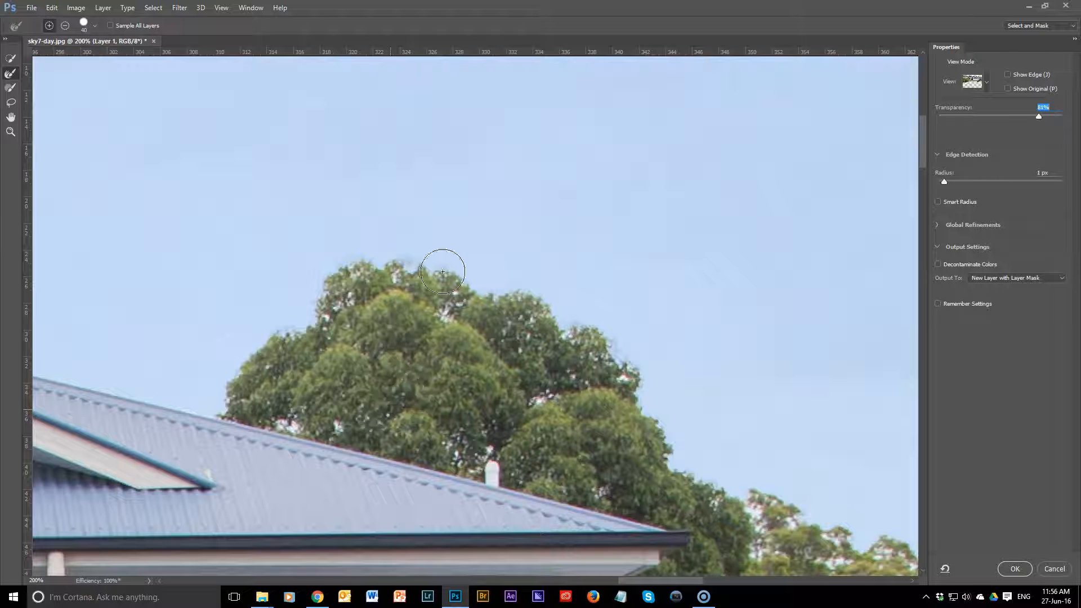
key(bracketright)
key(bracketright)
key(bracketright)
key(bracketright)
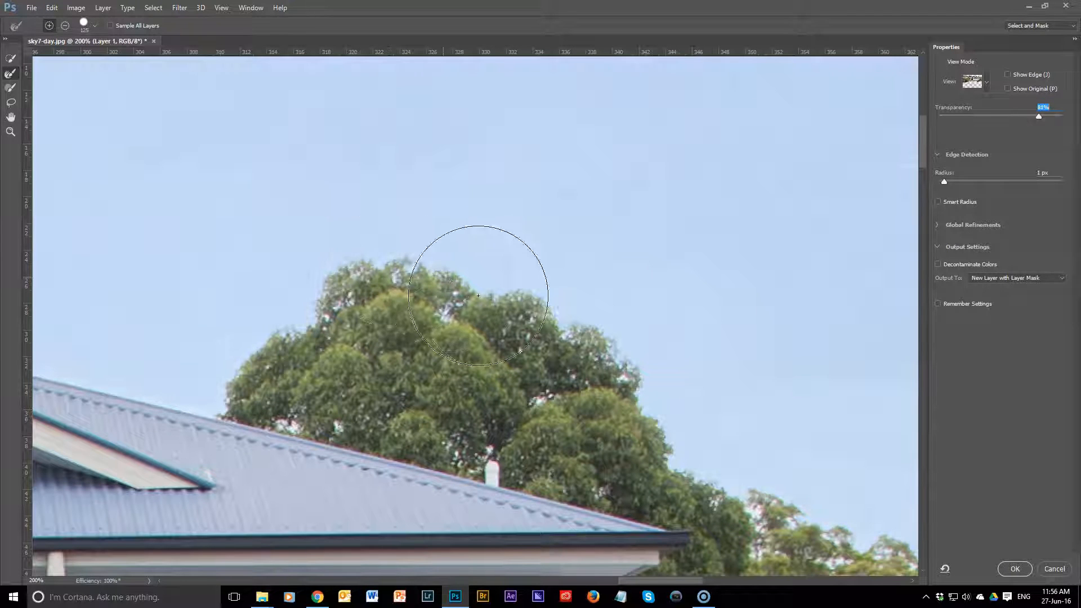
mouse_move(528, 302)
mouse_down()
mouse_move(622, 367)
mouse_move(646, 432)
mouse_move(439, 282)
mouse_up()
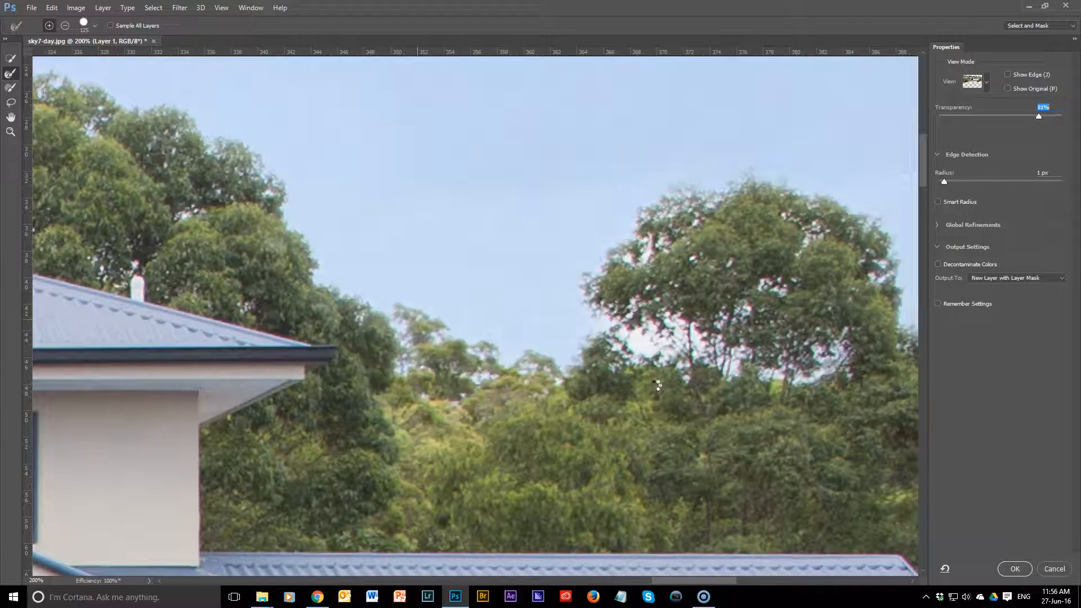
Step: Refine the outline and sky gaps of the round tree between the blue and orange roofs with a larger Refine Edge brush
drag(653, 386, 478, 454)
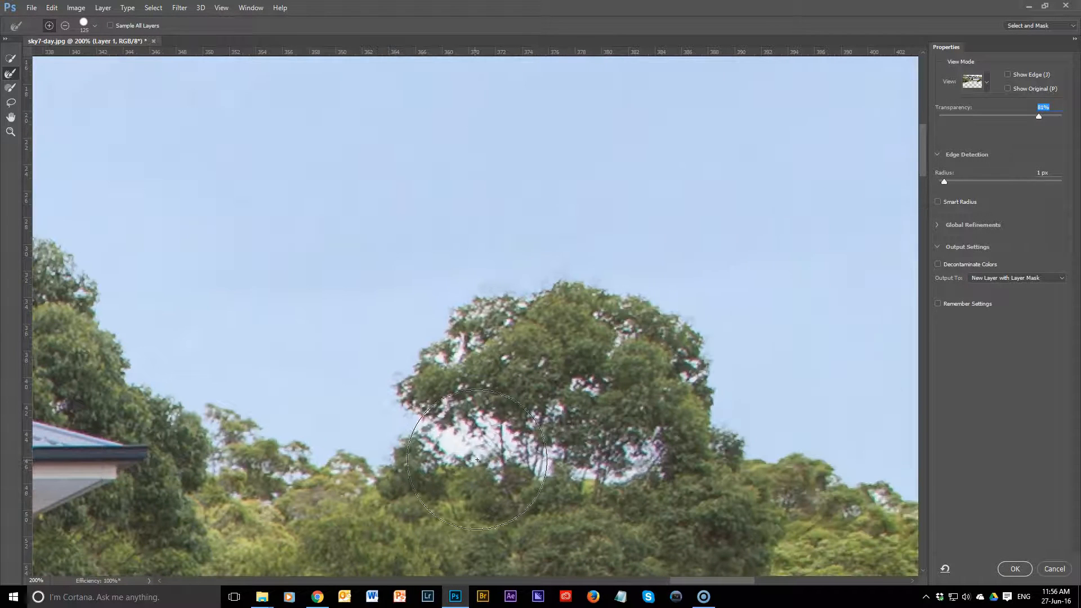
key(bracketright)
key(bracketright)
key(bracketright)
key(bracketright)
key(bracketright)
key(bracketright)
key(bracketleft)
key(bracketleft)
key(bracketleft)
key(bracketleft)
key(bracketright)
key(bracketright)
key(bracketleft)
key(bracketleft)
key(bracketleft)
mouse_move(433, 379)
mouse_down()
mouse_move(490, 380)
mouse_move(500, 406)
mouse_move(540, 336)
mouse_move(576, 315)
mouse_move(584, 343)
mouse_move(631, 363)
mouse_move(663, 347)
mouse_move(704, 478)
mouse_up()
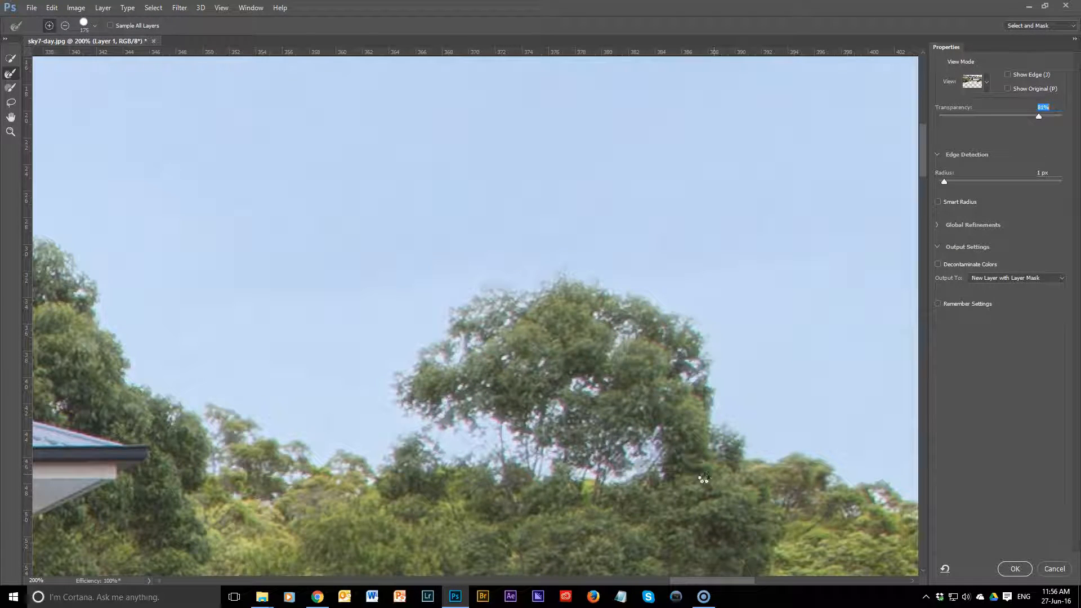
Step: Refine the foliage gaps of the trees rising behind the orange-tiled roof with the Refine Edge brush
mouse_move(711, 446)
mouse_down()
mouse_move(479, 393)
mouse_move(258, 412)
mouse_up()
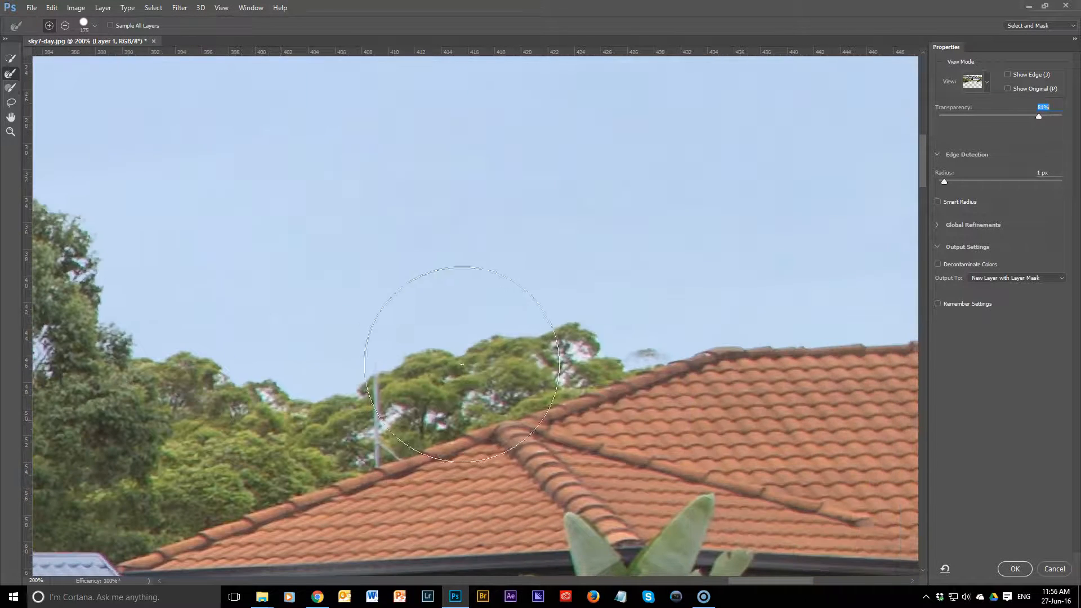
mouse_move(536, 346)
mouse_down()
mouse_move(568, 332)
mouse_move(588, 341)
mouse_up()
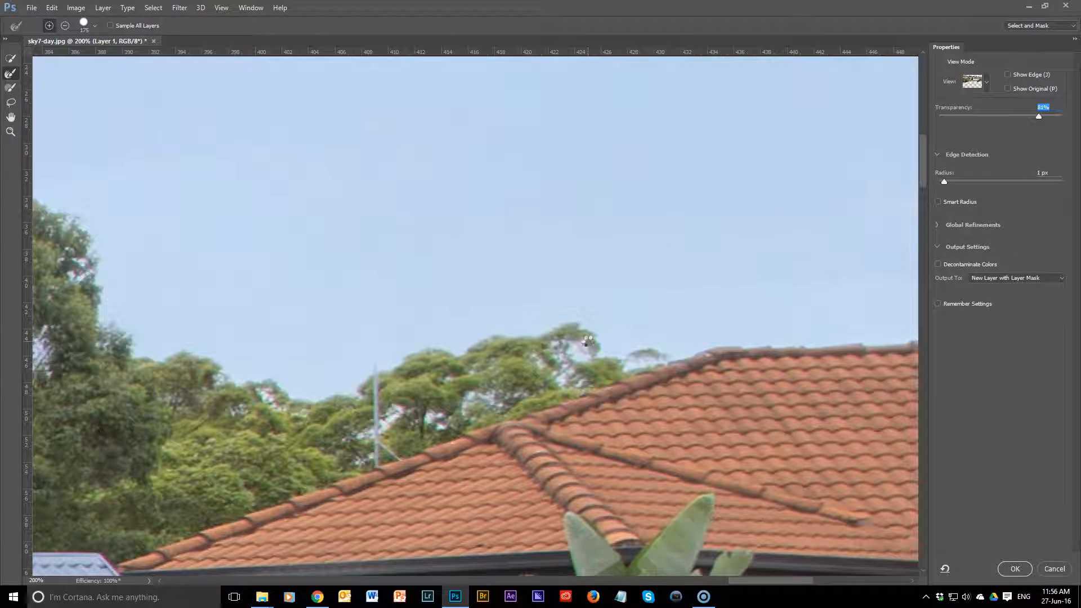
mouse_move(636, 371)
mouse_down()
mouse_move(598, 386)
mouse_move(287, 418)
mouse_up()
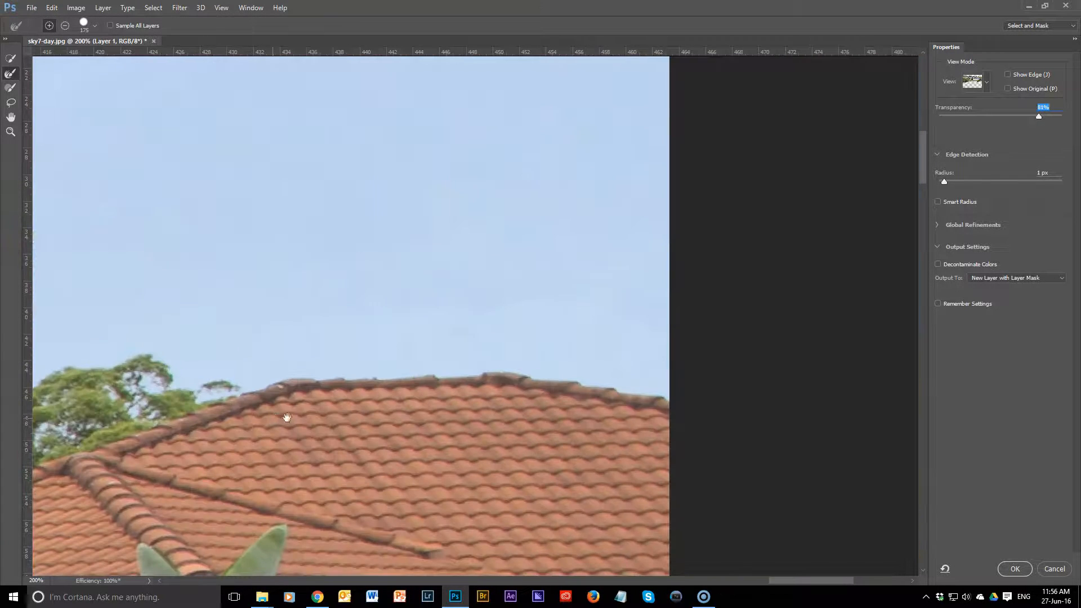
drag(359, 305, 541, 362)
Step: Set the preview transparency to 100% and check the mask from the orange roof back to the blue gable
drag(1039, 118, 1063, 116)
drag(606, 309, 902, 144)
drag(164, 226, 681, 282)
drag(432, 307, 669, 411)
drag(383, 392, 814, 407)
drag(251, 373, 584, 407)
drag(383, 383, 577, 436)
drag(380, 429, 609, 424)
drag(420, 430, 482, 438)
Step: Refine the sky gaps in the treetops beside the blue gable's sloping edge with a 50 px Refine Edge brush
key(bracketleft)
key(bracketleft)
key(bracketleft)
key(bracketleft)
key(bracketleft)
key(bracketleft)
key(bracketleft)
key(bracketleft)
drag(517, 362, 501, 376)
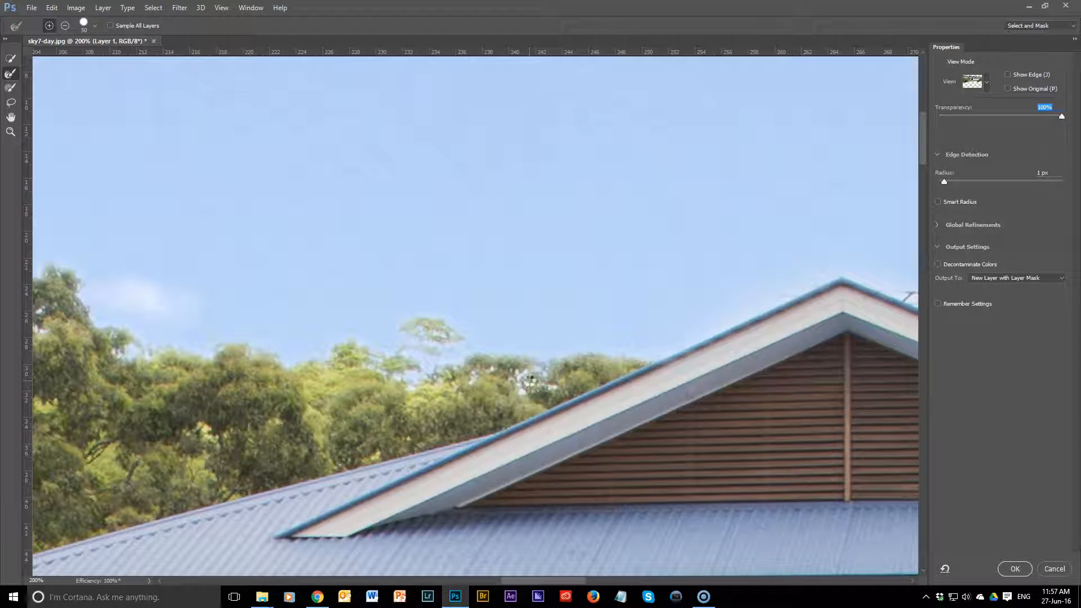
drag(530, 382, 649, 409)
drag(473, 425, 429, 443)
Step: Lower the preview transparency to 63% and brush in the thin branches inside the tall spreading tree's sky gaps
drag(568, 373, 434, 422)
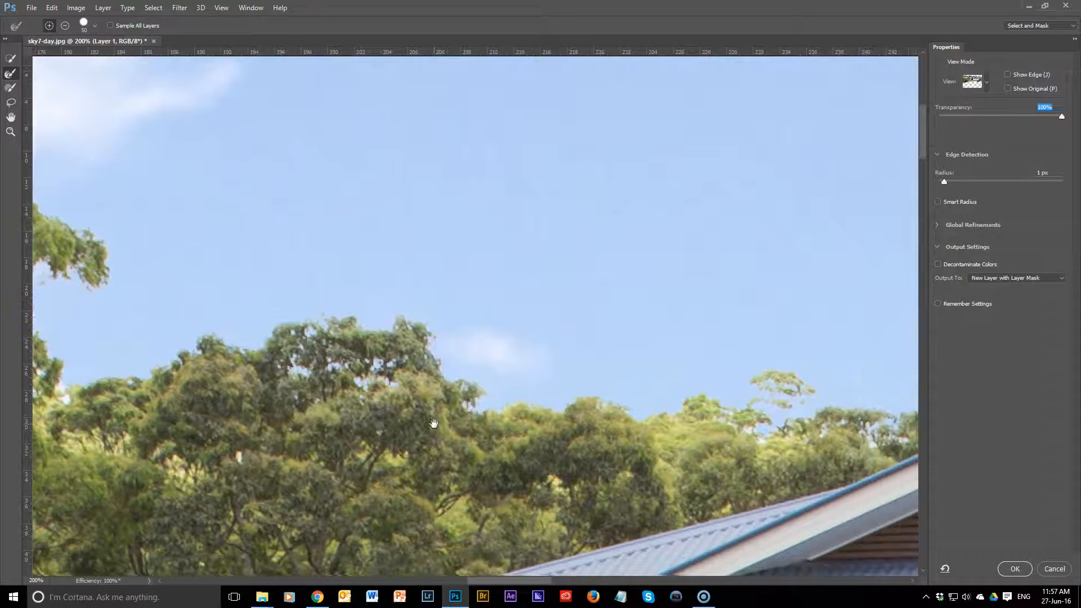
drag(463, 341, 774, 410)
drag(498, 383, 1003, 320)
drag(652, 341, 727, 393)
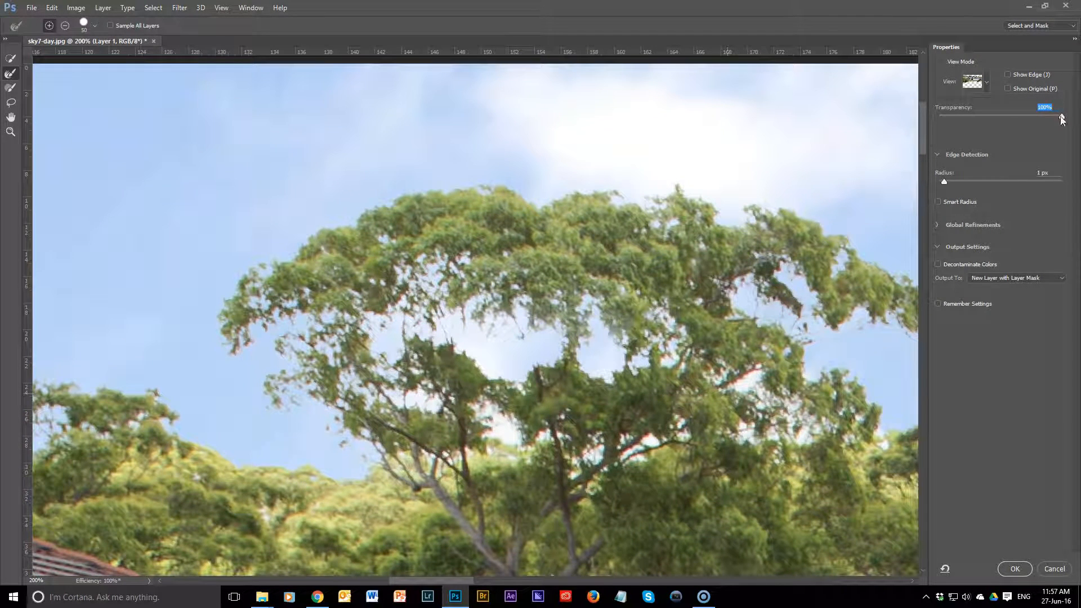
drag(1042, 119, 1017, 120)
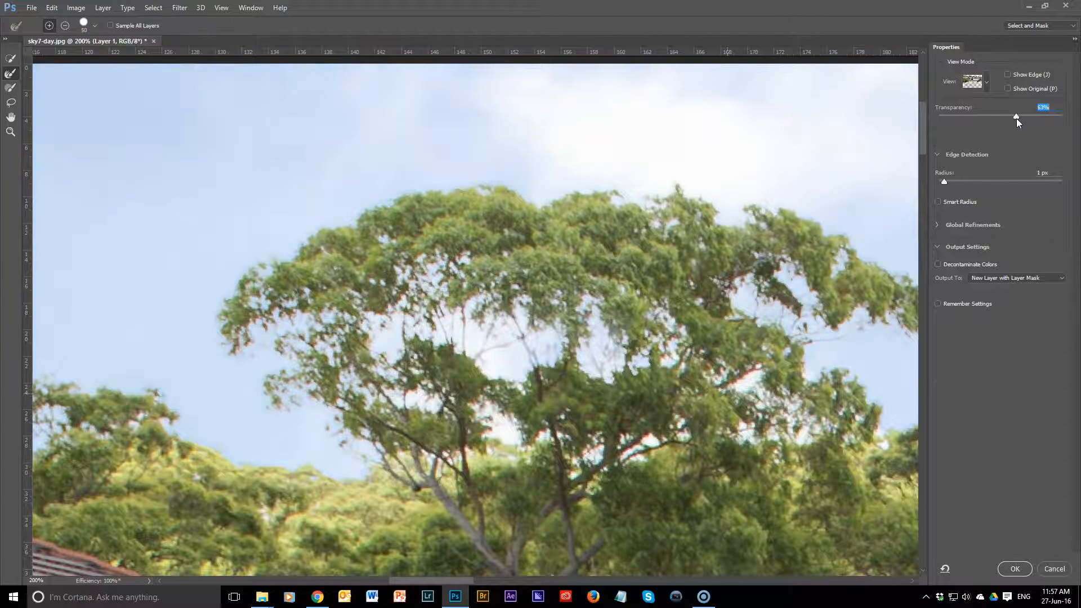
mouse_move(513, 289)
mouse_down()
mouse_move(494, 337)
mouse_move(470, 359)
mouse_move(453, 311)
mouse_move(447, 349)
mouse_up()
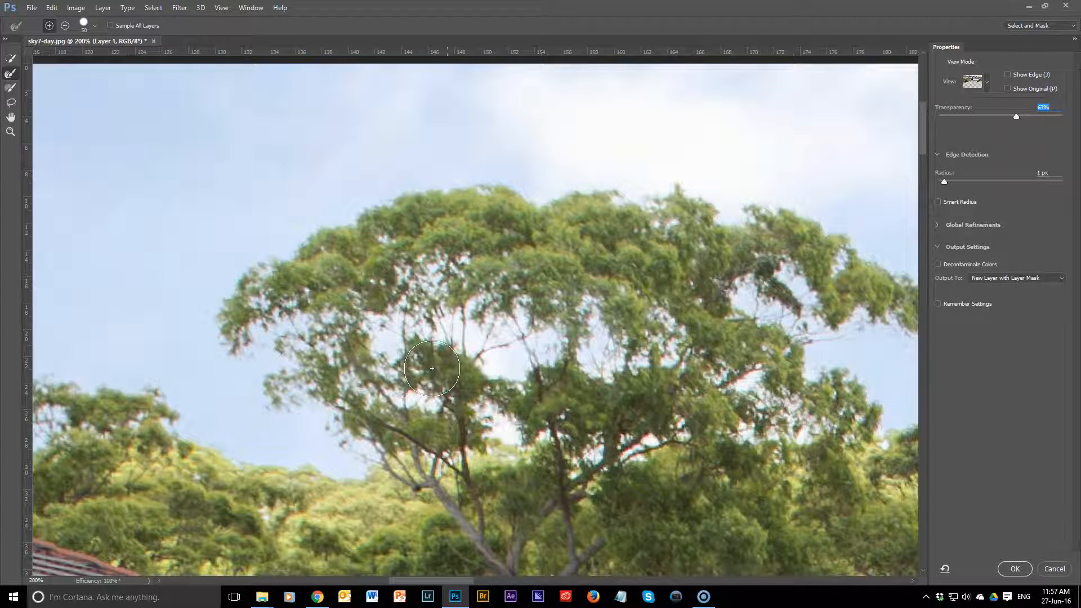
drag(612, 333, 594, 372)
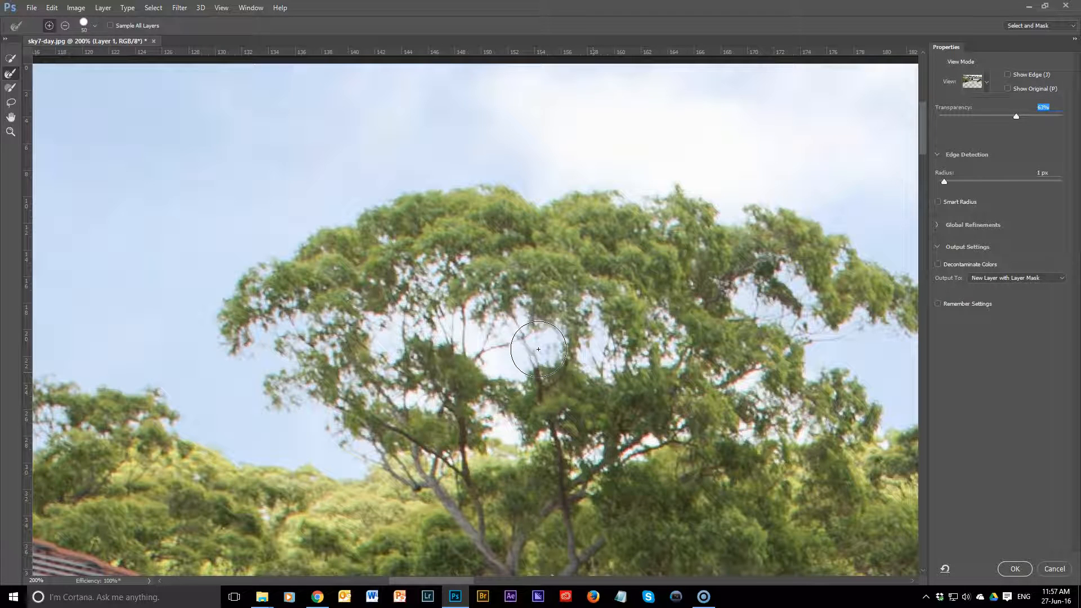
Step: Return the preview transparency to 100% and refine the tall tree's central gaps with a 70 px Refine Edge brush
drag(1015, 119, 1063, 117)
key(bracketright)
key(bracketright)
drag(534, 338, 532, 360)
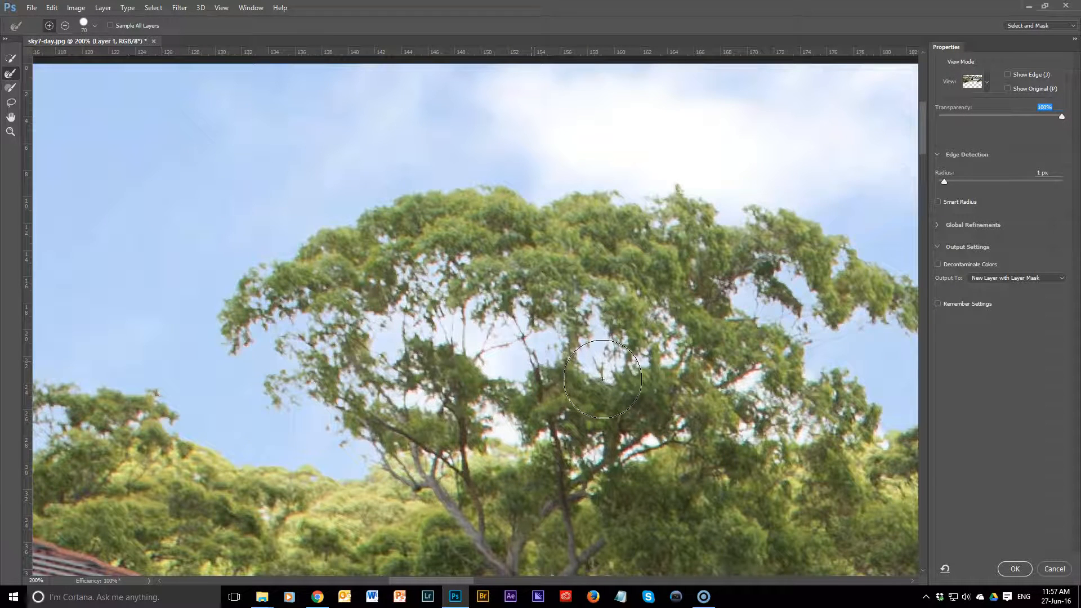
Step: Refine the branches and sky gaps of the tree above the red roof's ridge with a 90 px Refine Edge brush
key(space)
drag(289, 388, 787, 373)
drag(450, 433, 666, 456)
drag(372, 420, 635, 429)
drag(366, 401, 602, 417)
drag(450, 412, 472, 403)
key(bracketright)
key(bracketright)
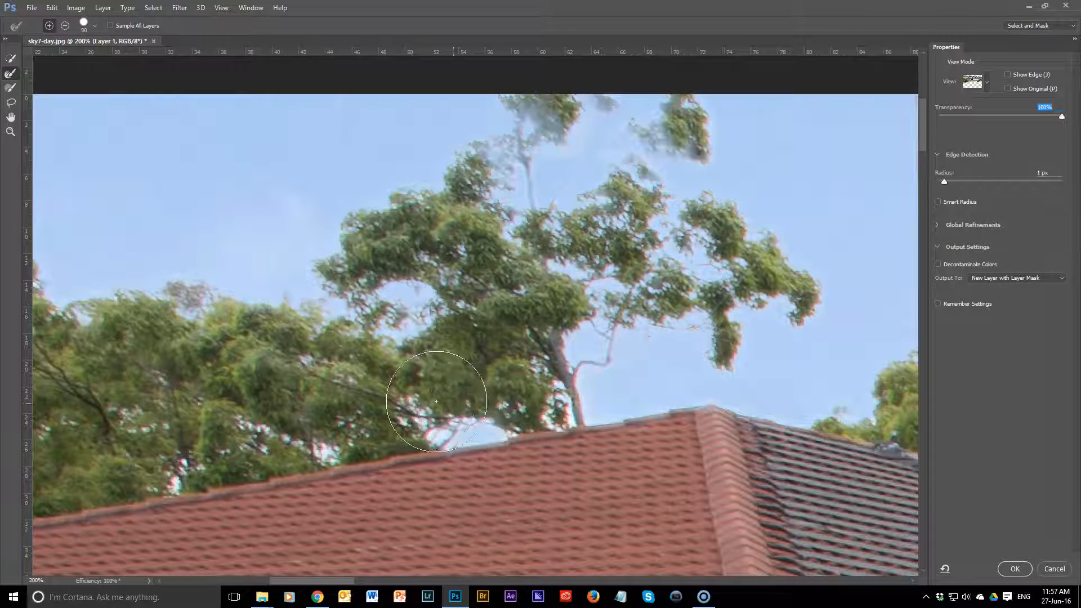
drag(404, 447, 407, 434)
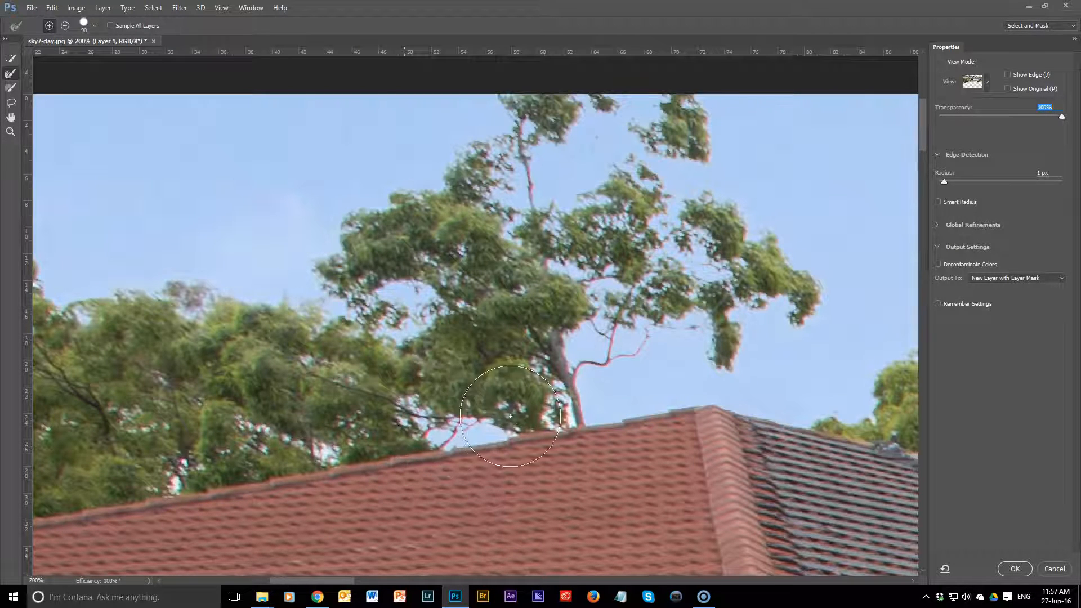
Step: Set the preview transparency to 70% and brush in the missing thin upper branch of the tree behind the red roof
drag(483, 432, 325, 427)
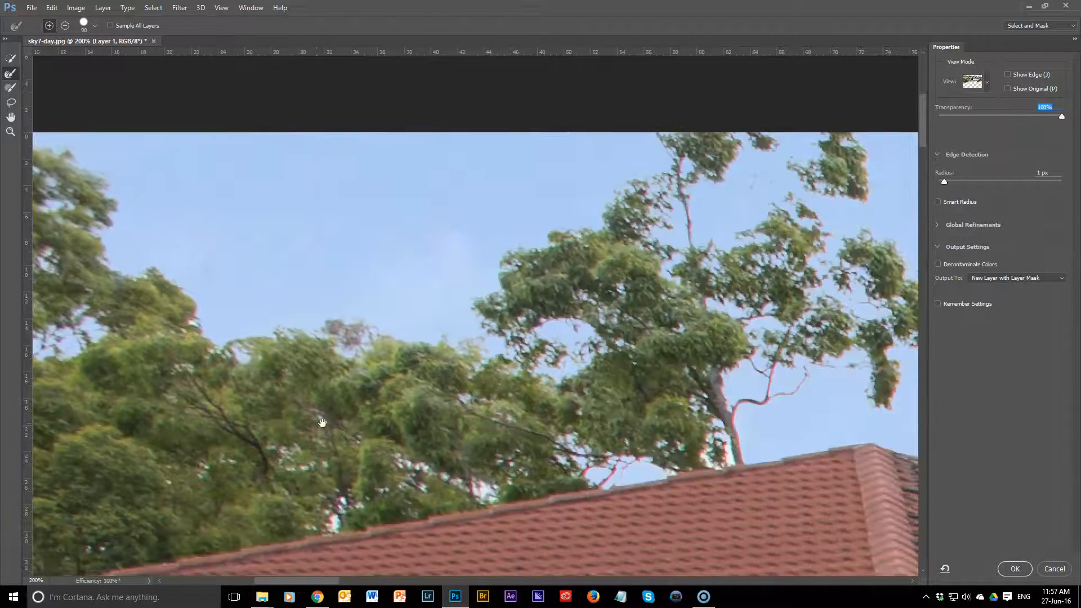
drag(754, 270, 669, 304)
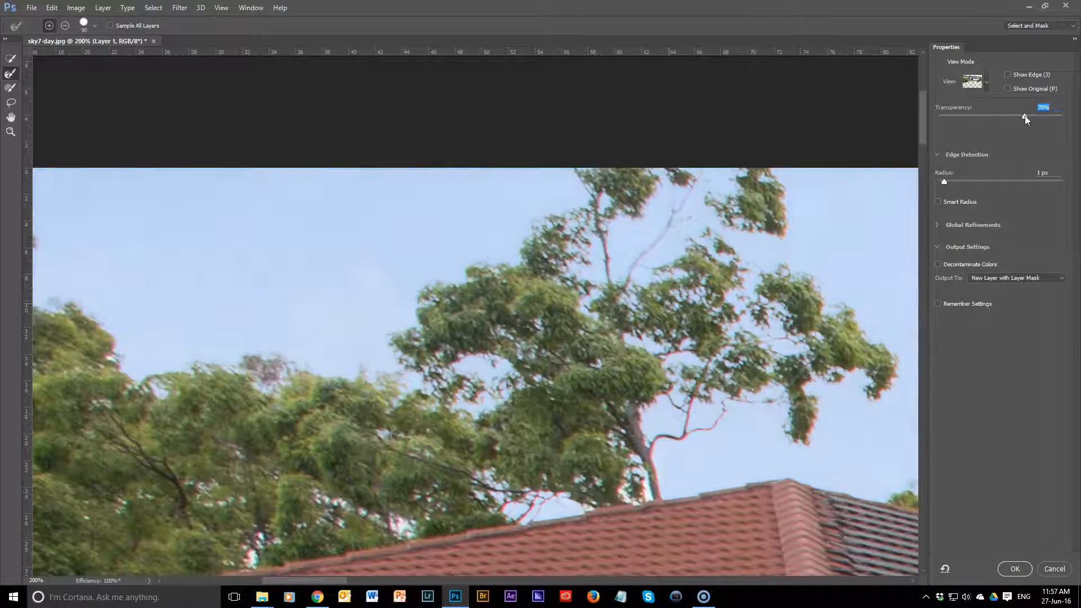
mouse_move(607, 267)
mouse_down()
mouse_move(667, 214)
mouse_move(628, 276)
mouse_up()
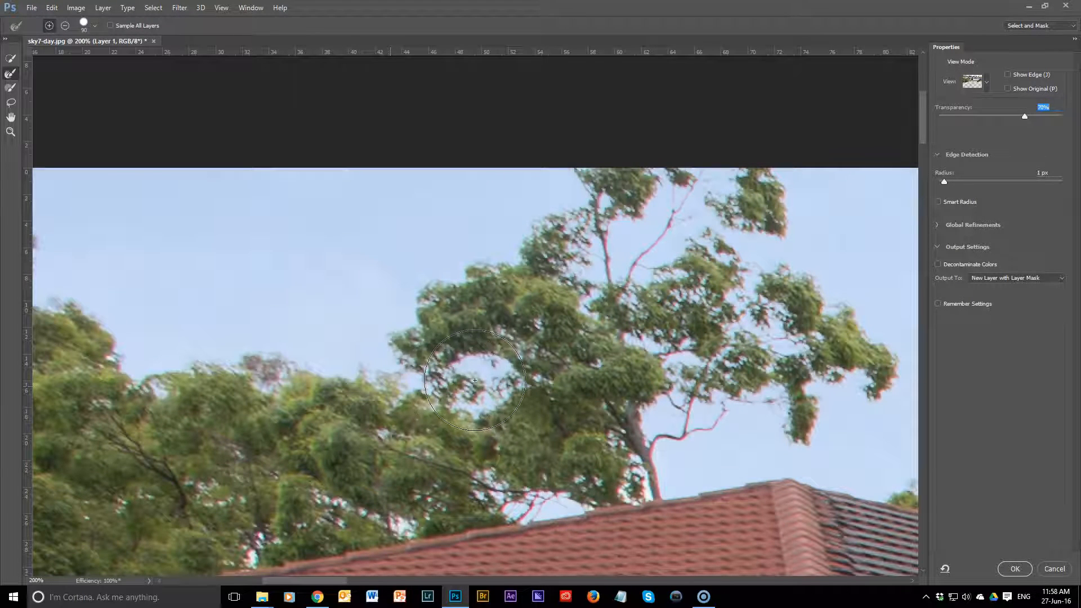
Step: Check the whole photo and output the finished selection as a new layer with a layer mask
key(ctrl+minus)
key(ctrl+minus)
key(ctrl+minus)
key(ctrl+minus)
key(ctrl+minus)
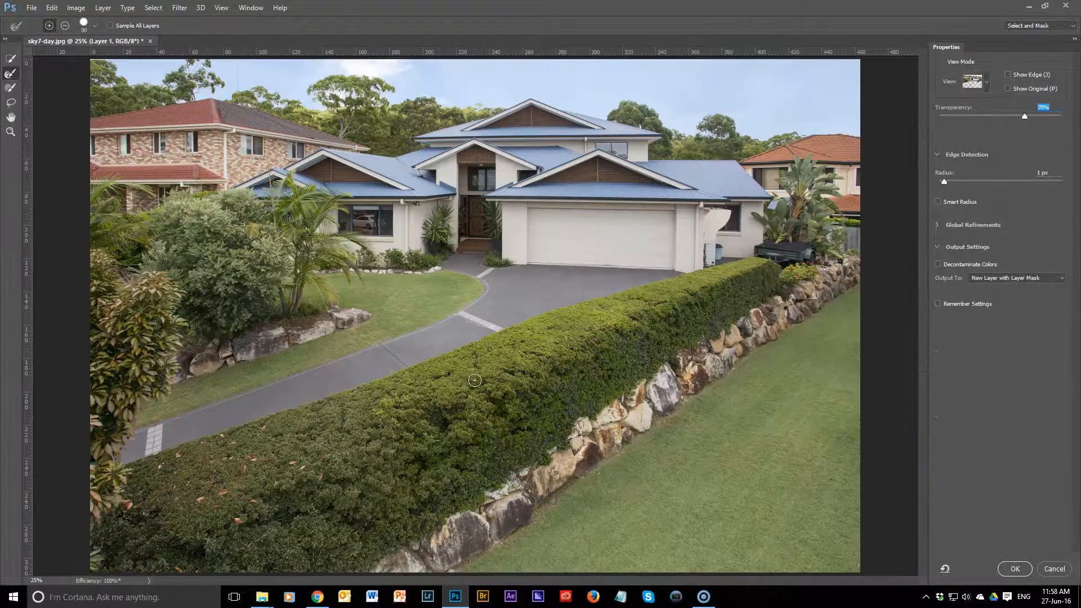
key(ctrl+minus)
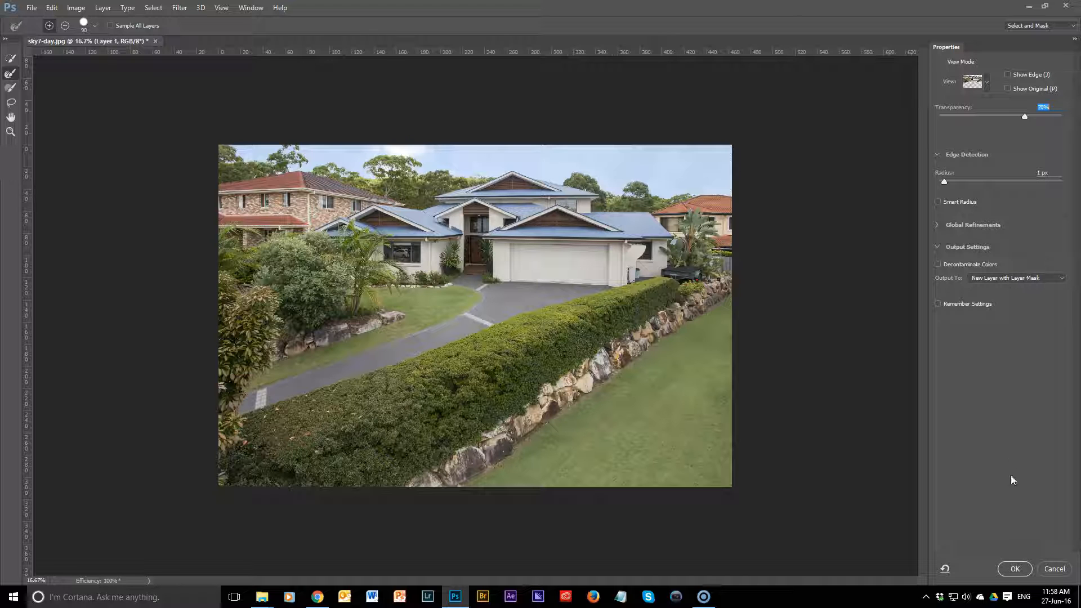
click(1018, 569)
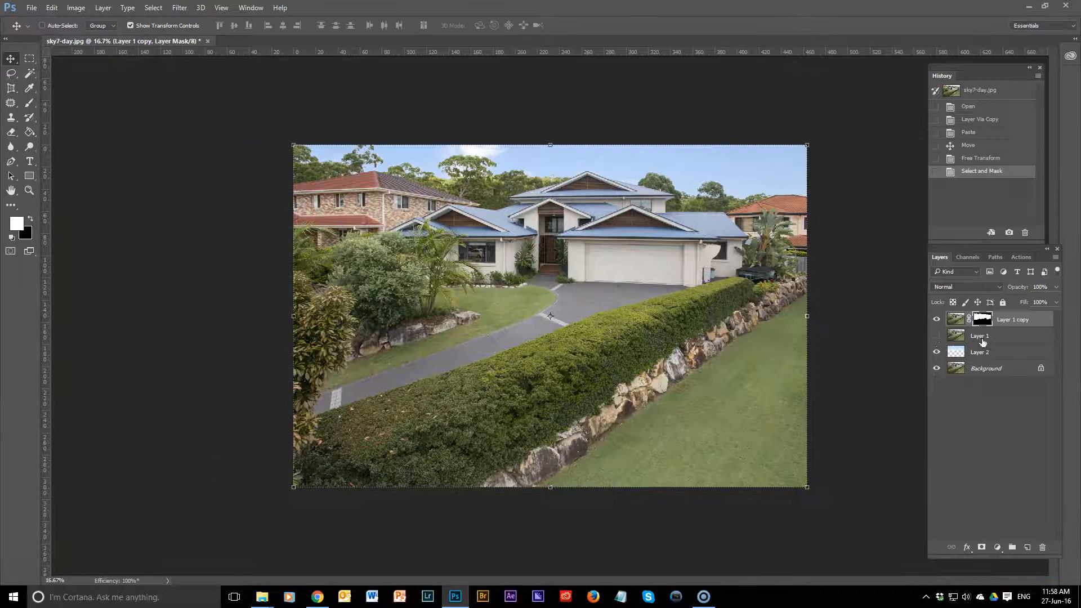
Step: Move the sky on Layer 2 slightly upward behind the masked houses and trees, and hide the transform handles
click(955, 354)
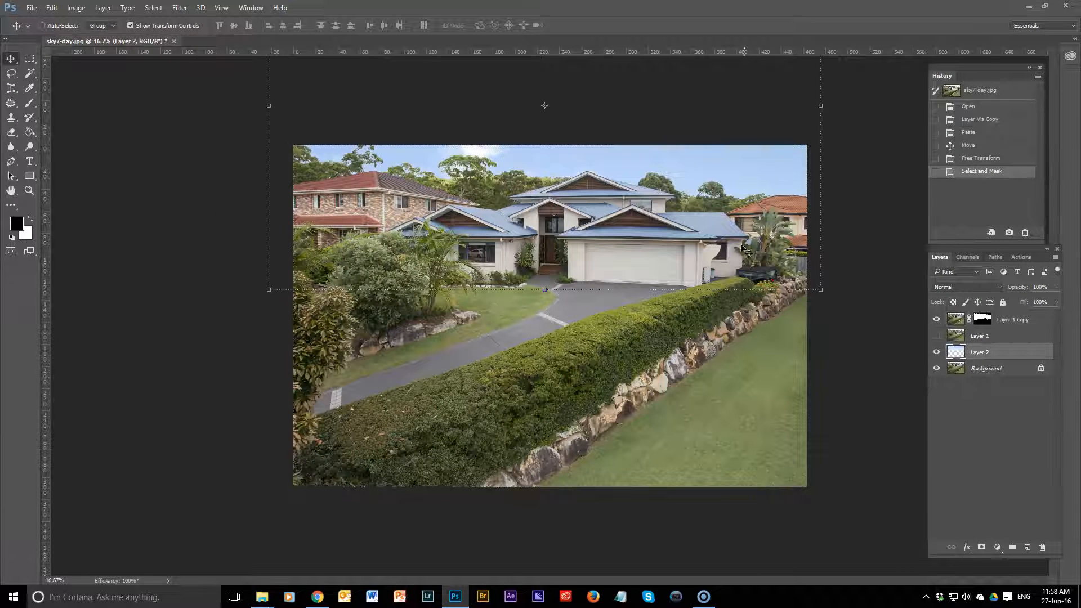
mouse_move(716, 273)
mouse_down()
mouse_move(713, 202)
mouse_move(714, 309)
mouse_move(714, 235)
mouse_move(714, 255)
mouse_up()
key(m)
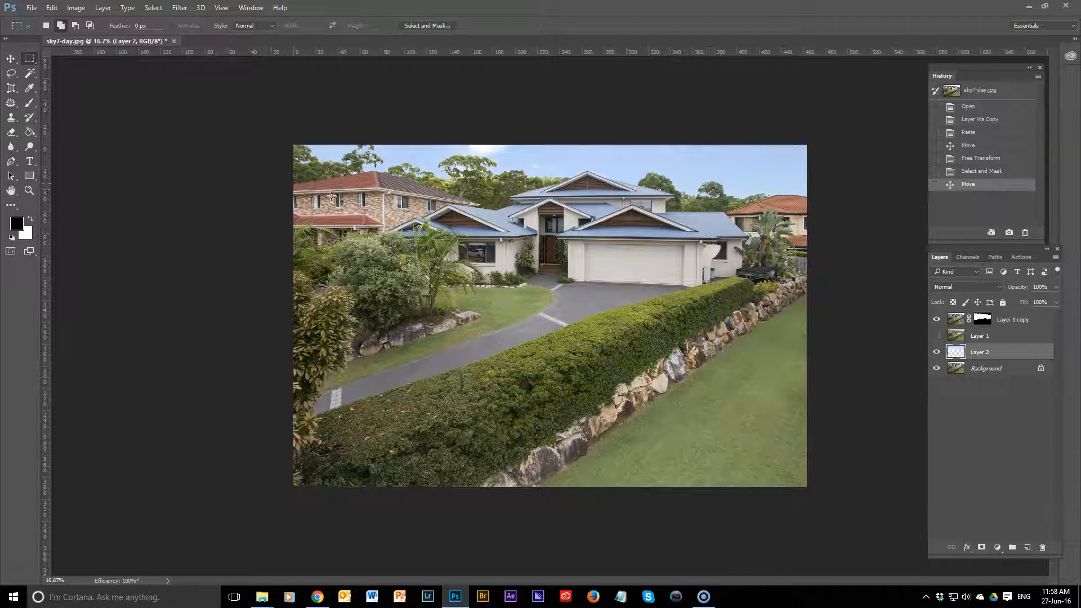
Step: Inspect the roofline and tree edges against the new sky up close, then view the whole photo
scroll(712, 217, up, 5)
drag(709, 157, 861, 418)
drag(139, 377, 491, 346)
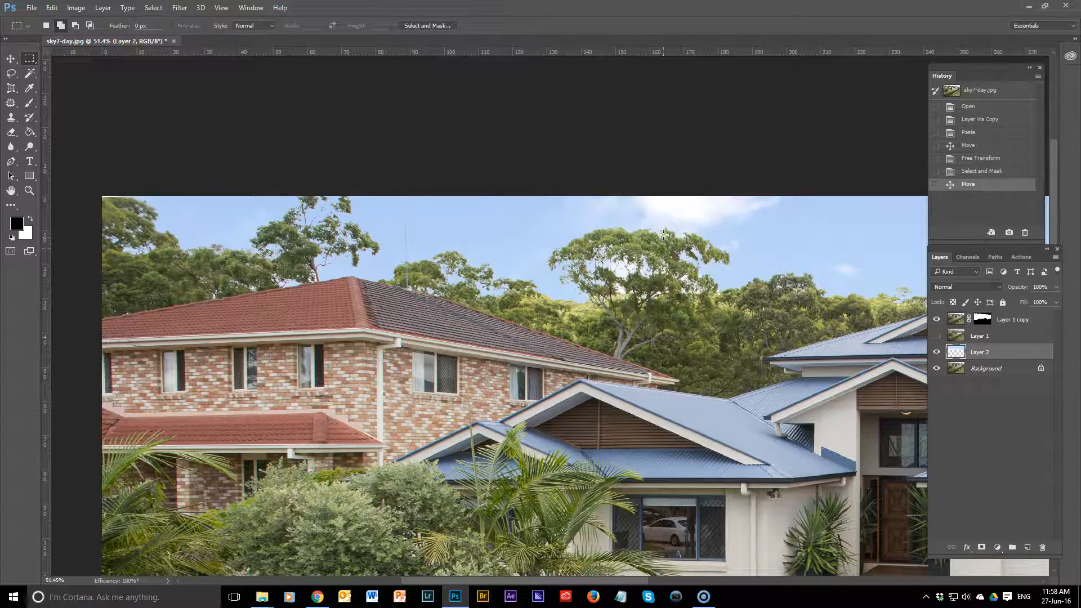
scroll(791, 260, down, 3)
scroll(791, 256, down, 2)
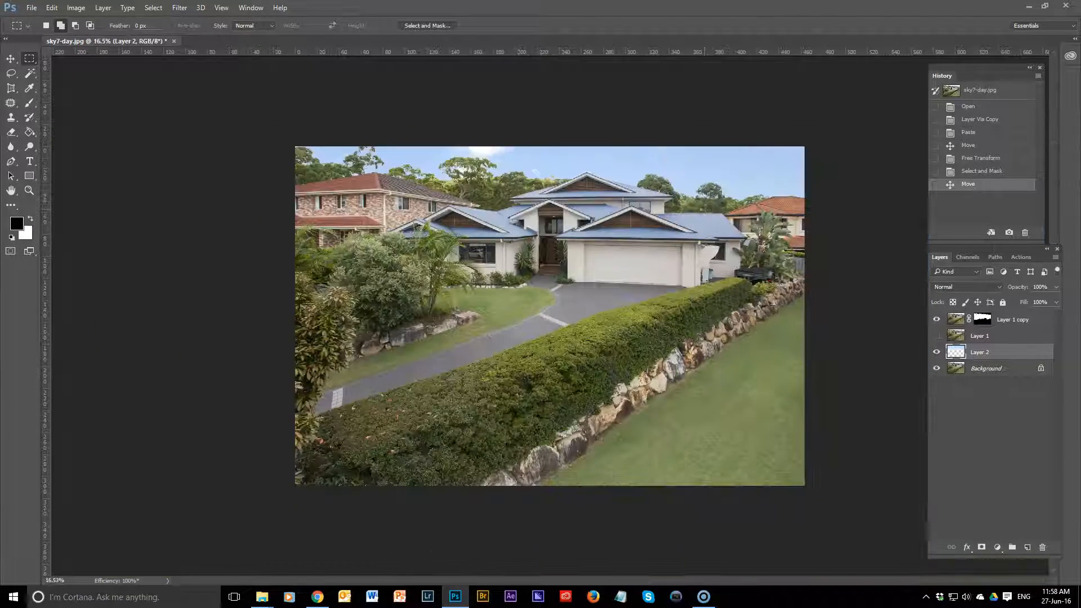